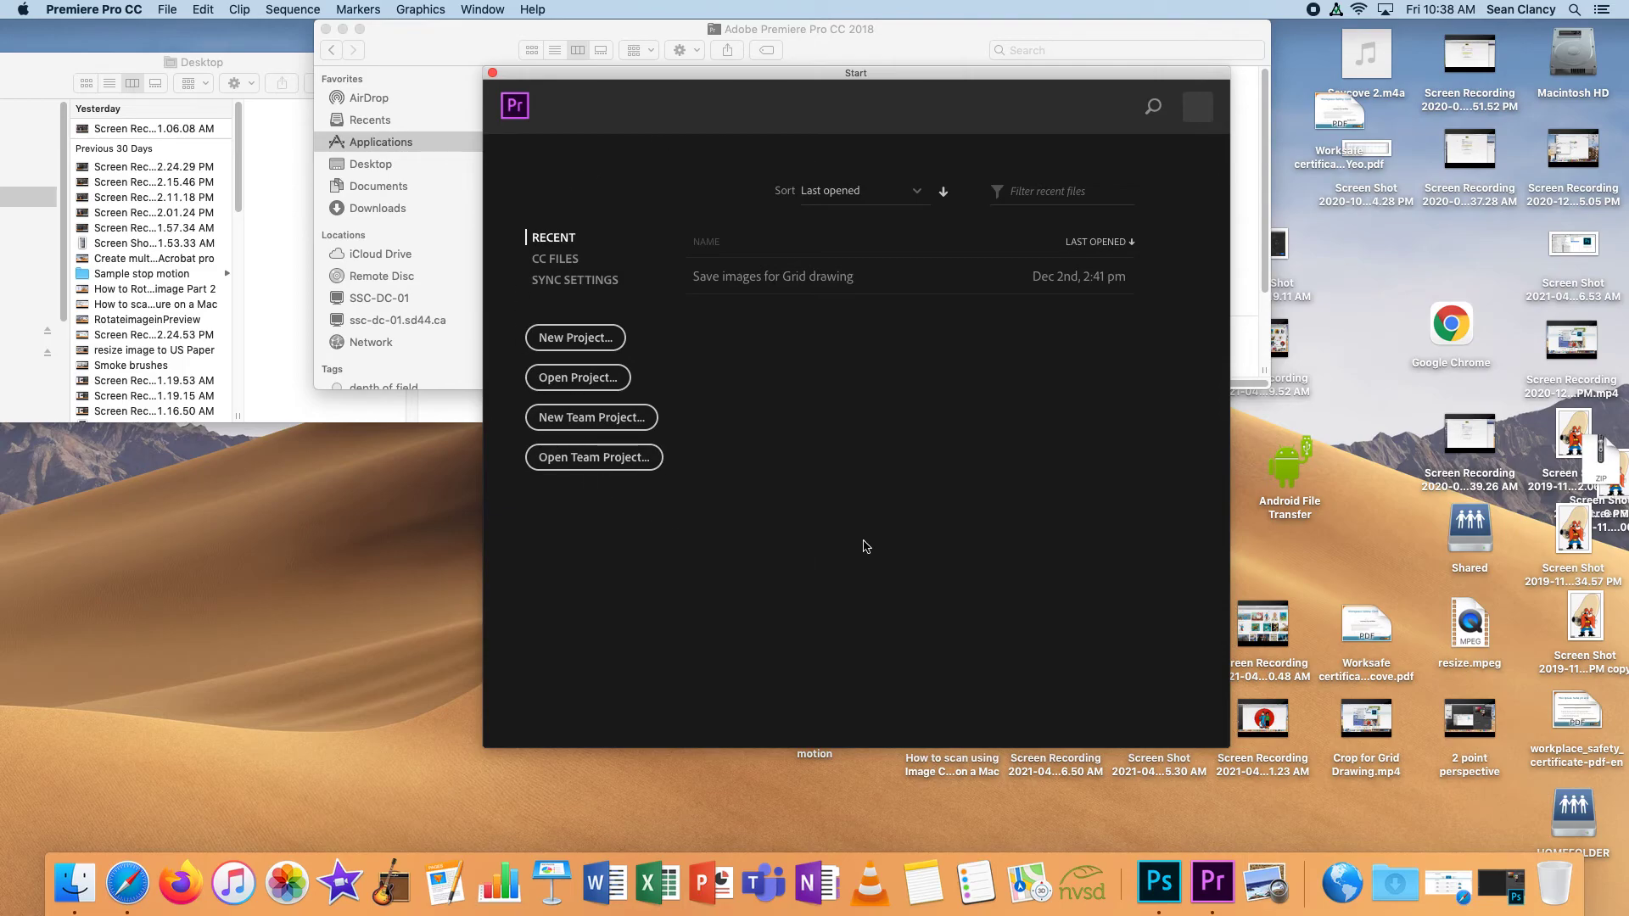
# Step: Start a new project from the Start screen and name it Sample
pyautogui.click(584, 338)
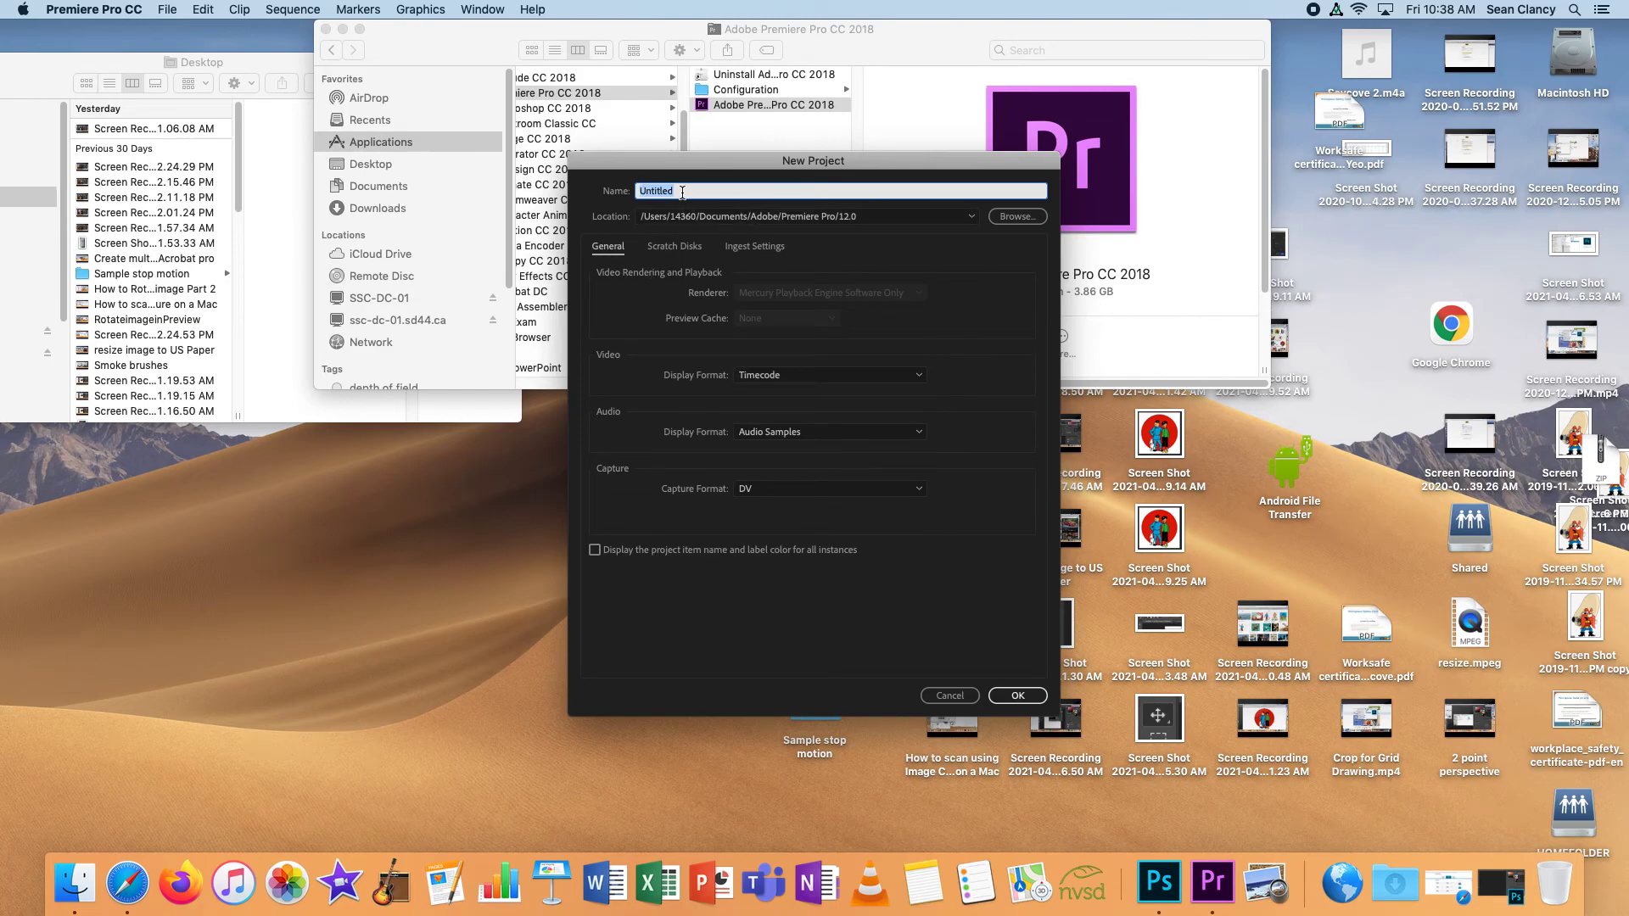
pyautogui.write('Sample')
# Step: Browse the network to the Grad 2021 folder in the ssc-digmedia-01 DropBox share
pyautogui.click(1017, 219)
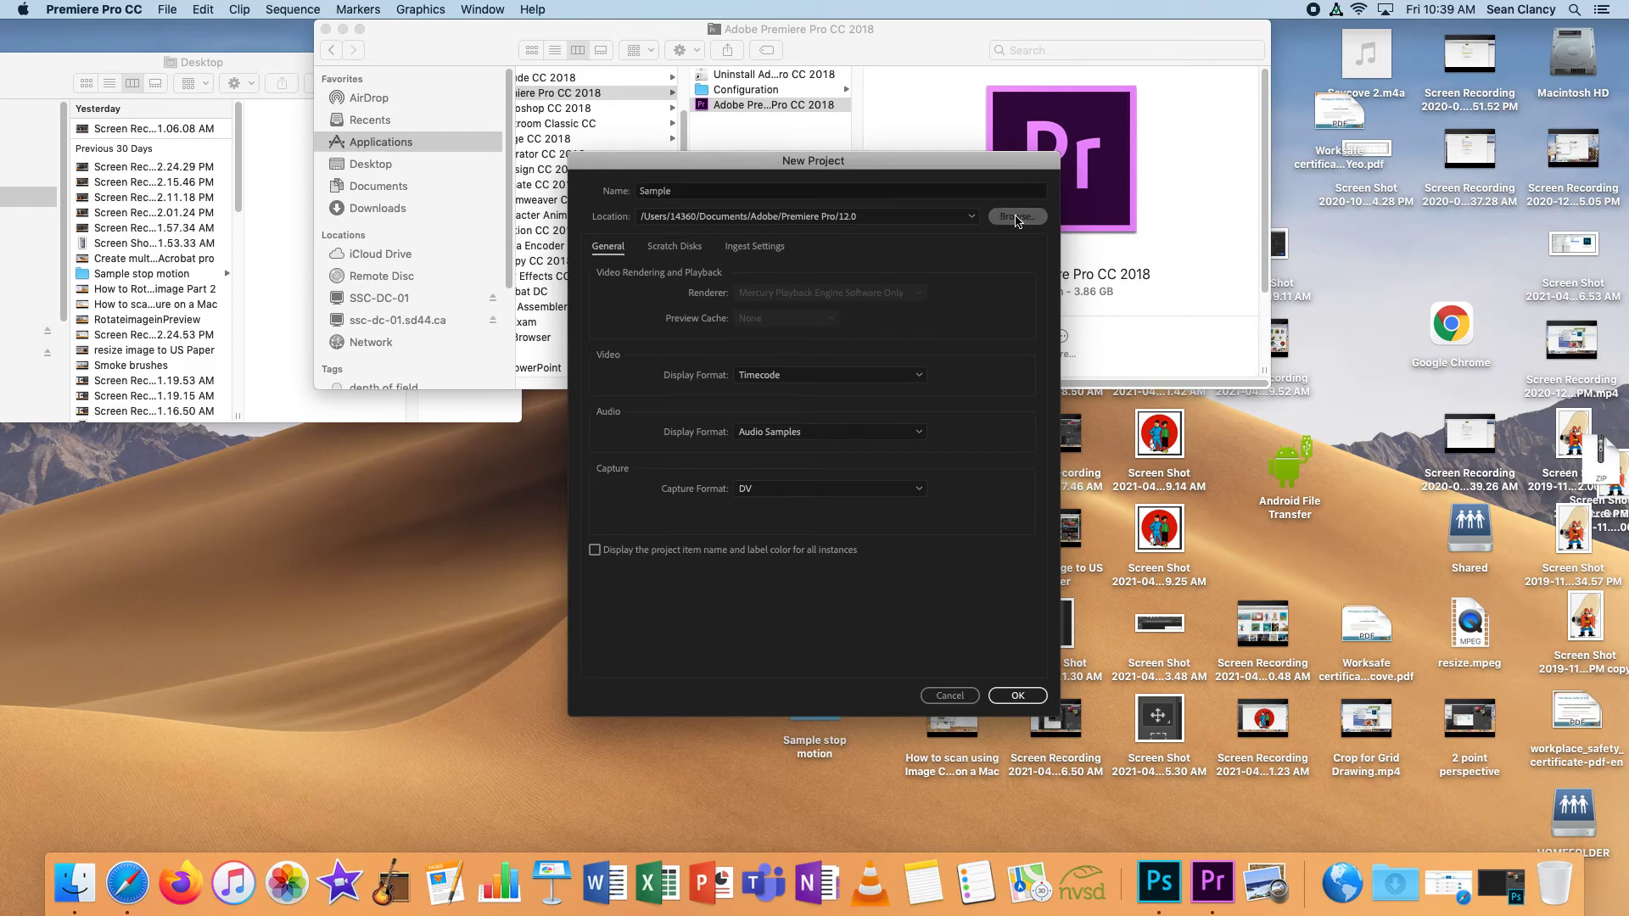
pyautogui.click(1017, 218)
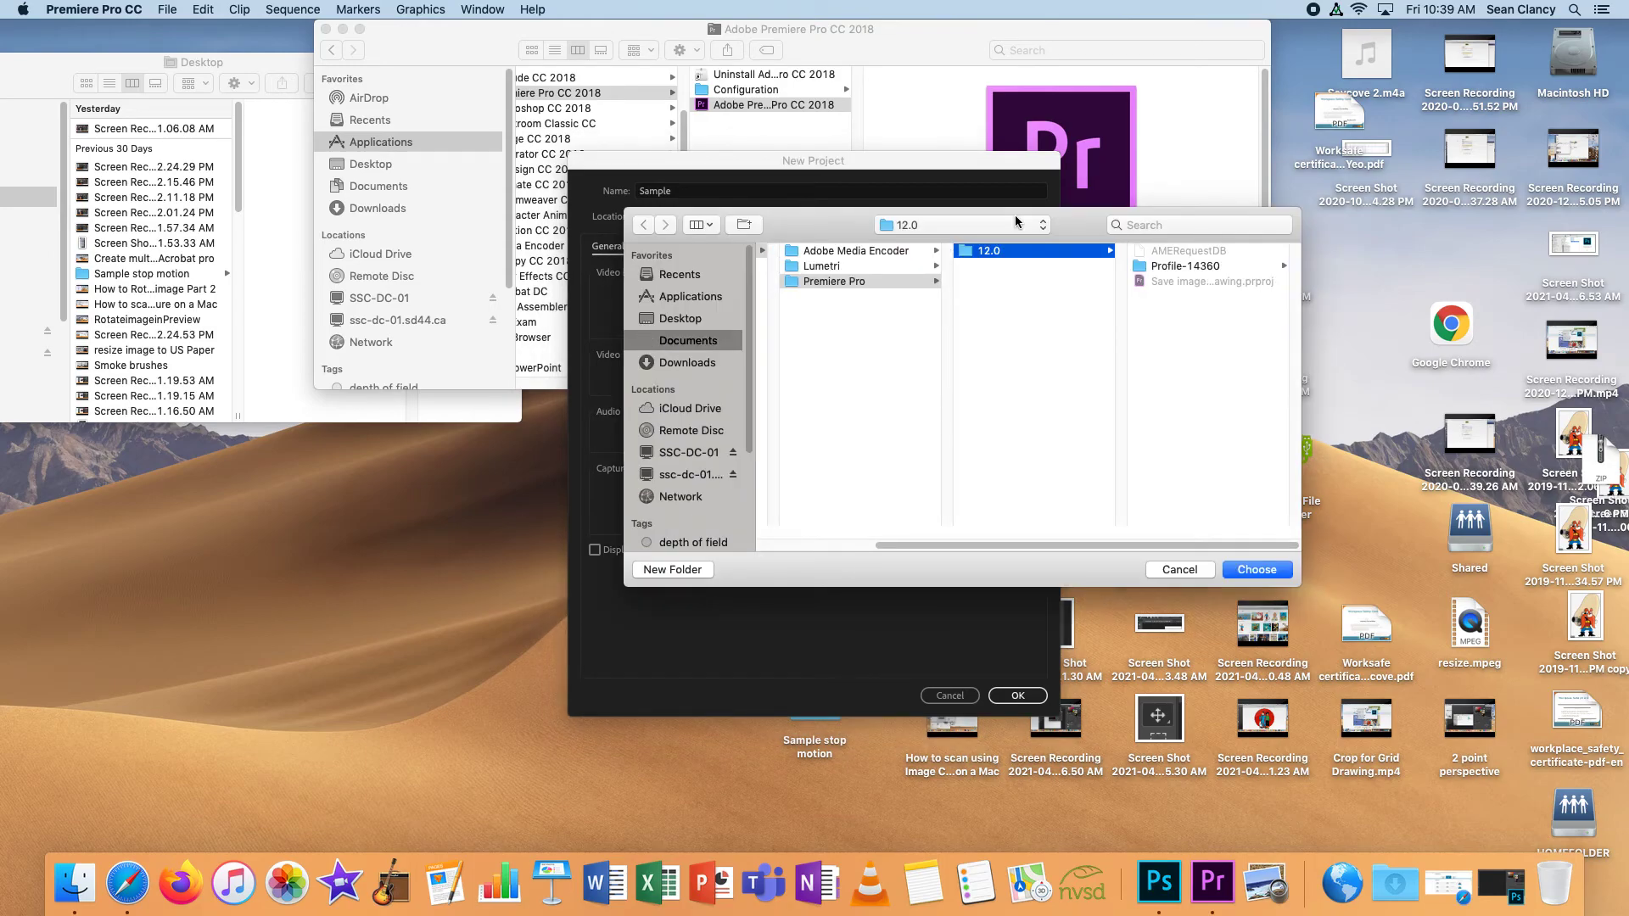
pyautogui.click(675, 499)
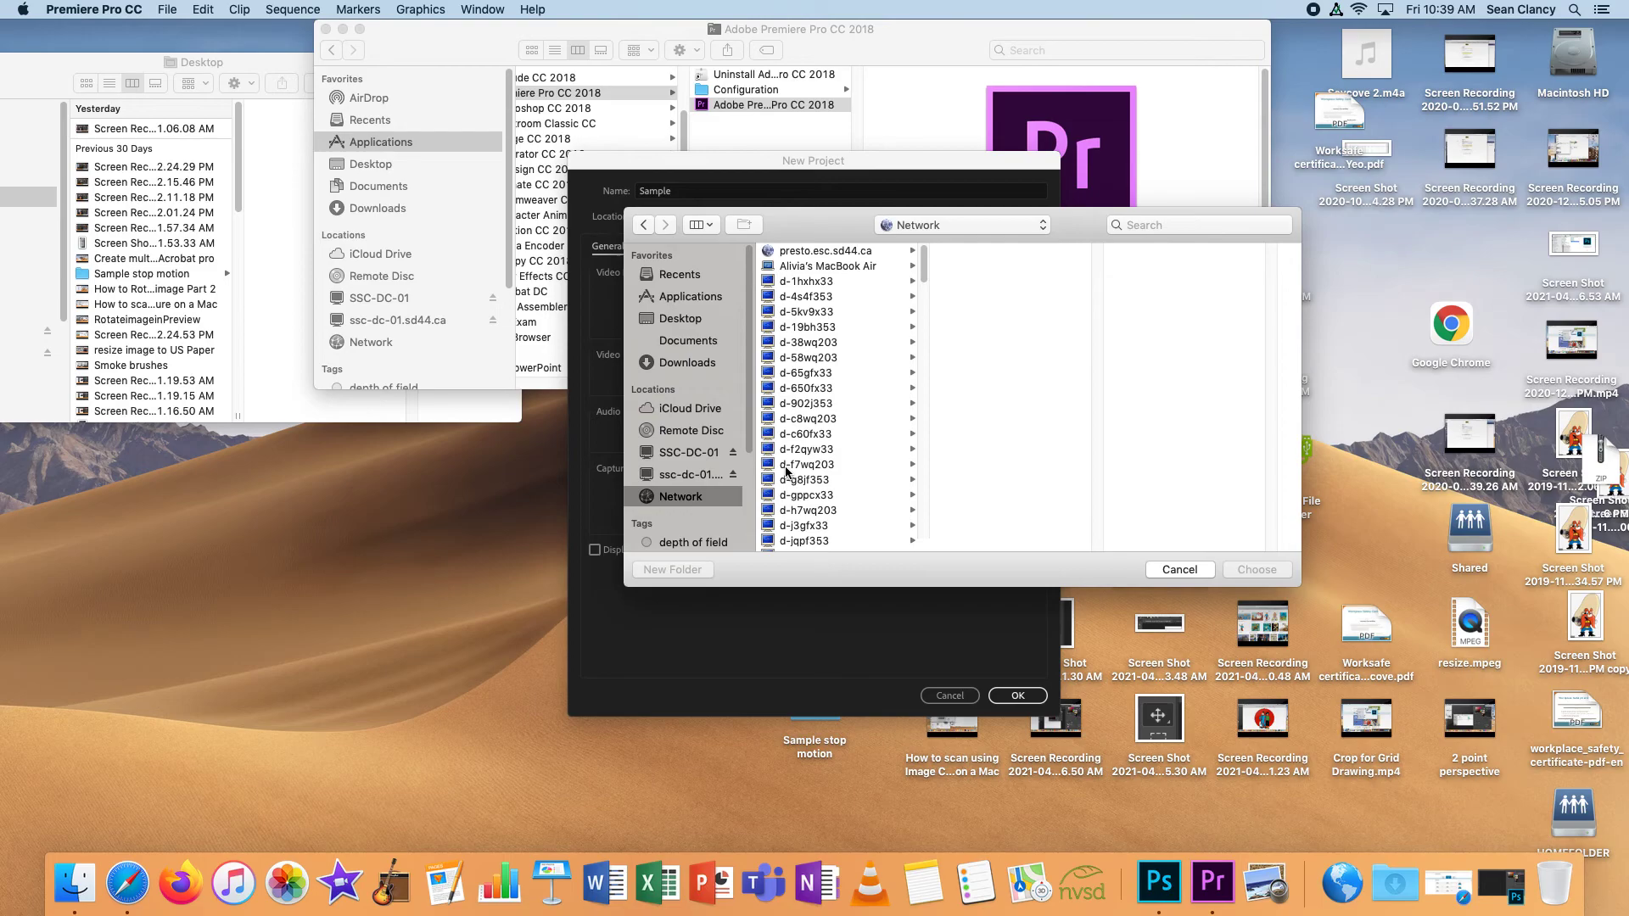
pyautogui.scroll(-10, 787, 473)
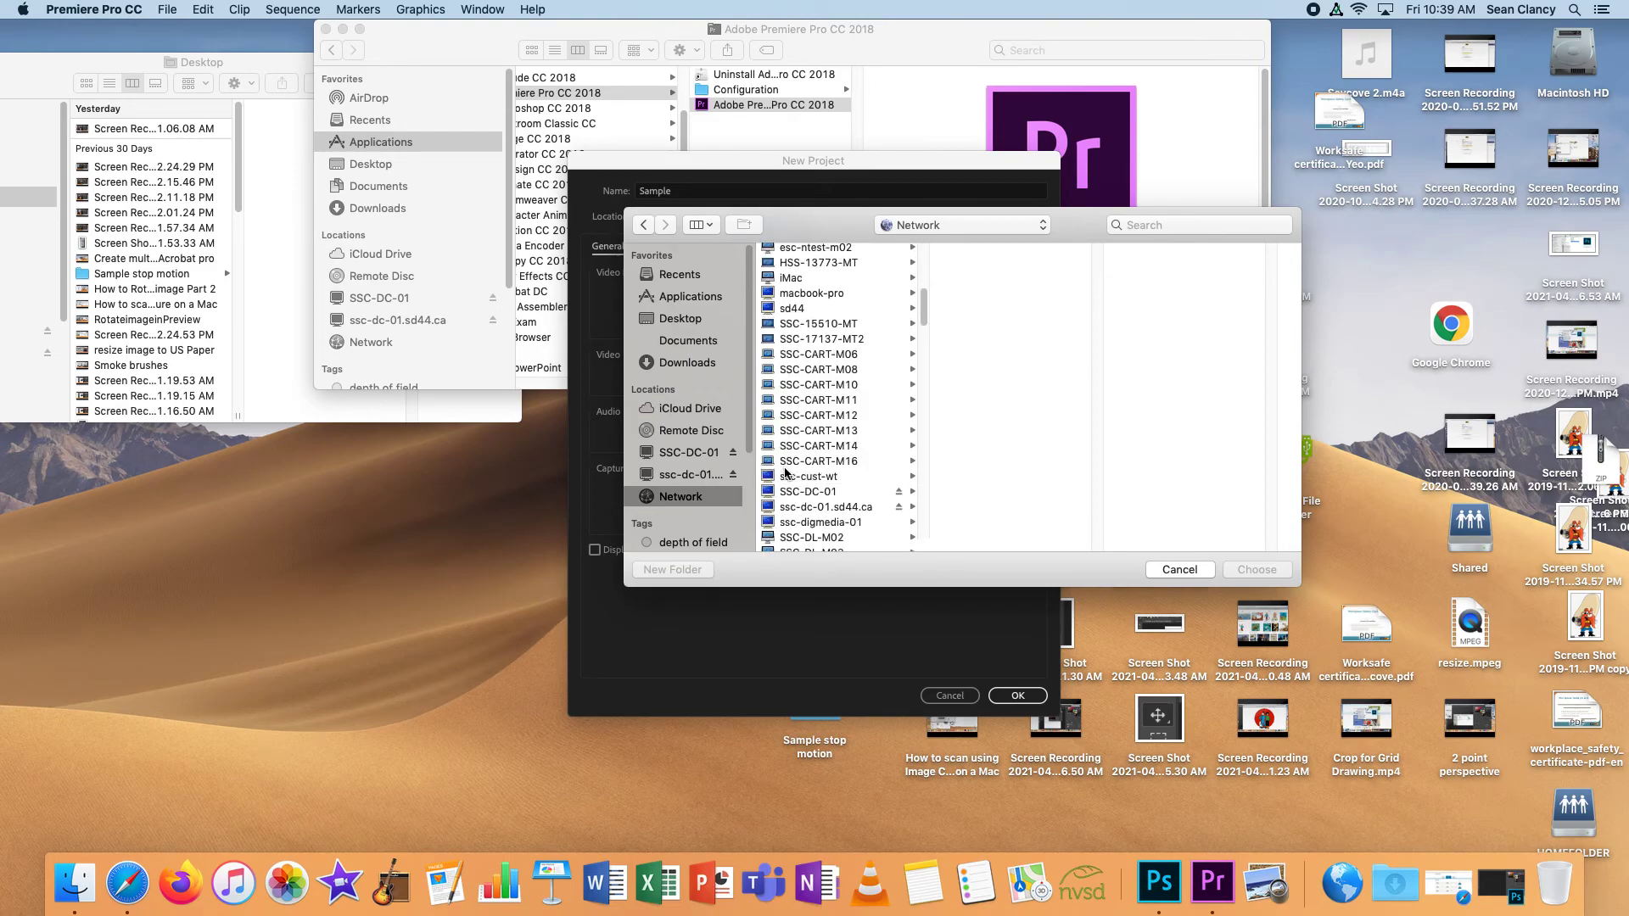
pyautogui.click(808, 522)
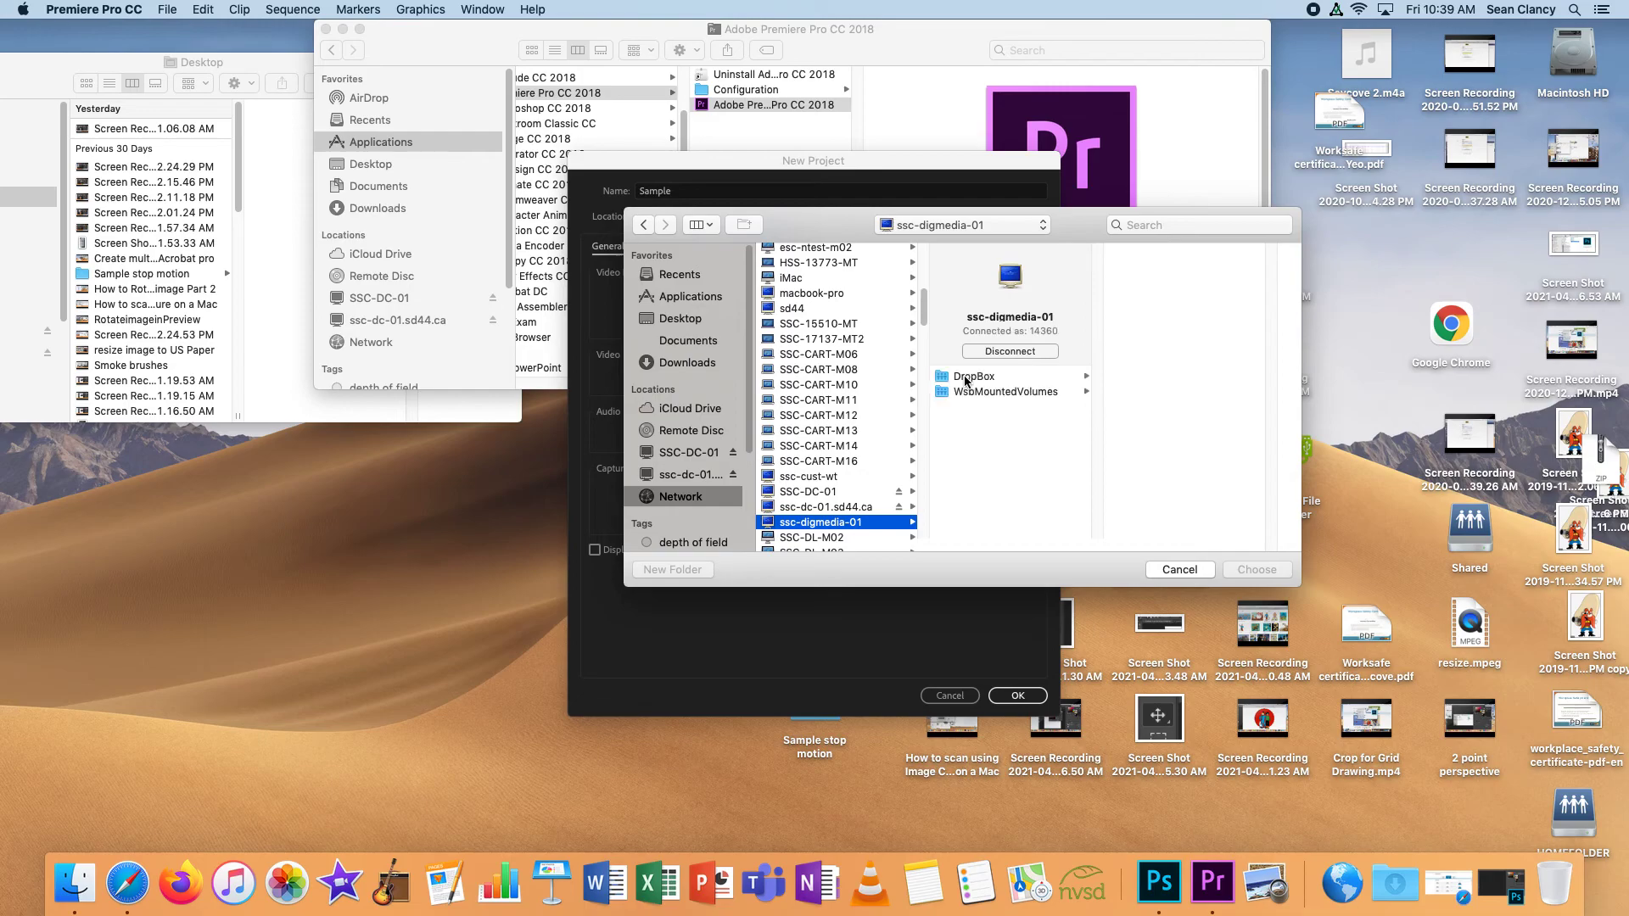
pyautogui.click(968, 377)
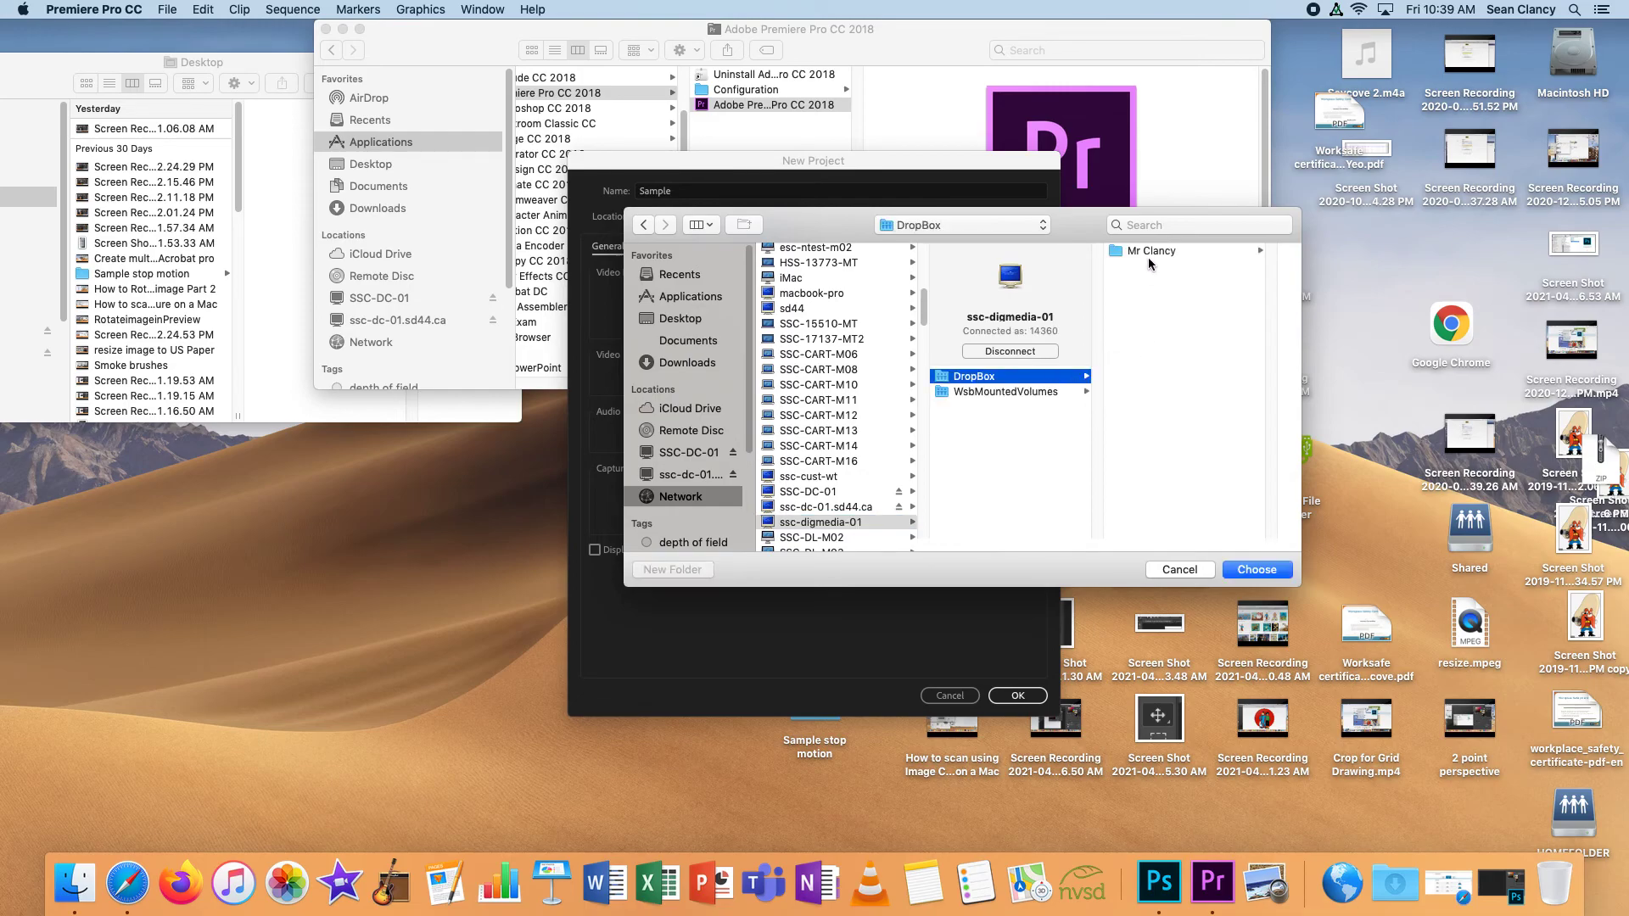
pyautogui.click(1148, 252)
pyautogui.click(1188, 329)
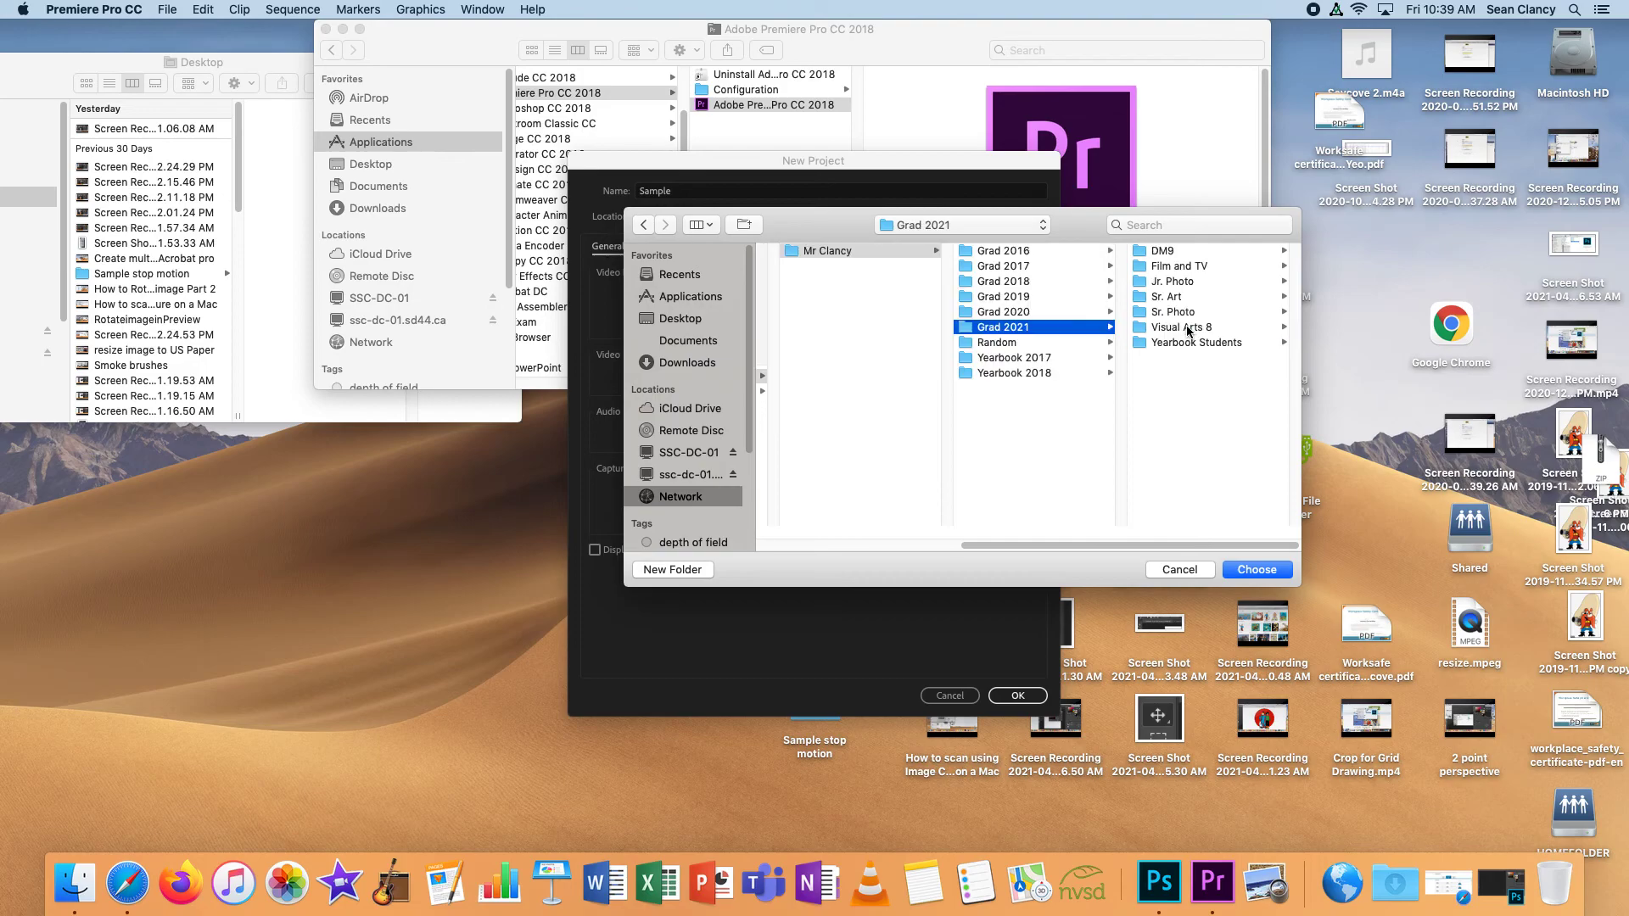
# Step: Set DM9 > Student Folders > Stop Motion > Production/ Filming as the location and create the project
pyautogui.click(1173, 251)
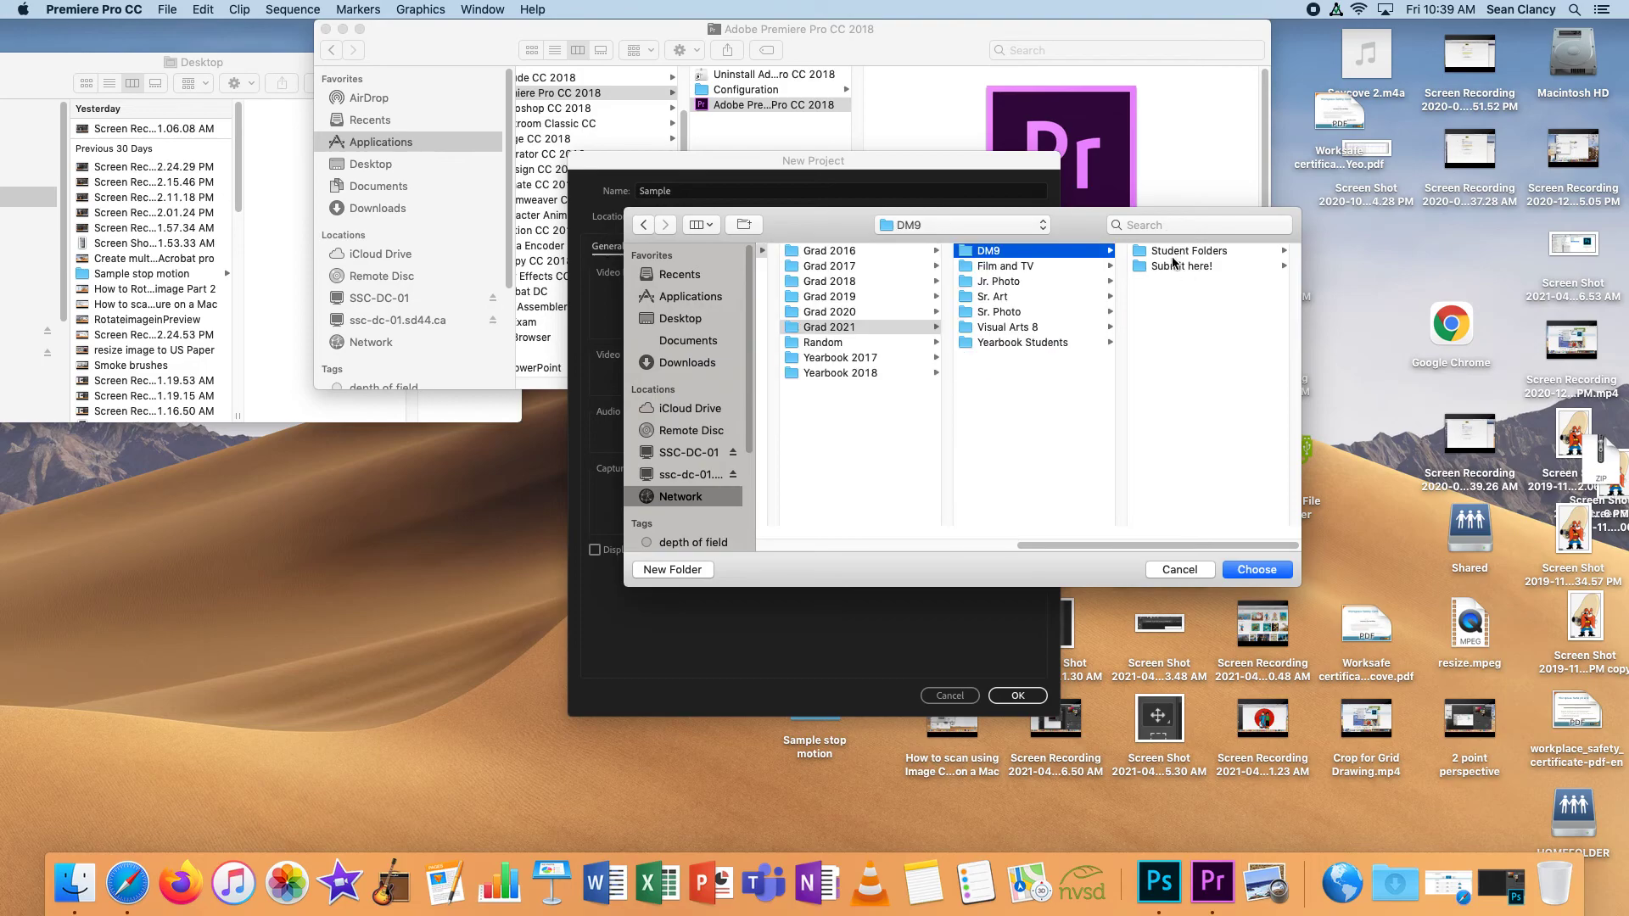
pyautogui.click(1180, 251)
pyautogui.click(1169, 496)
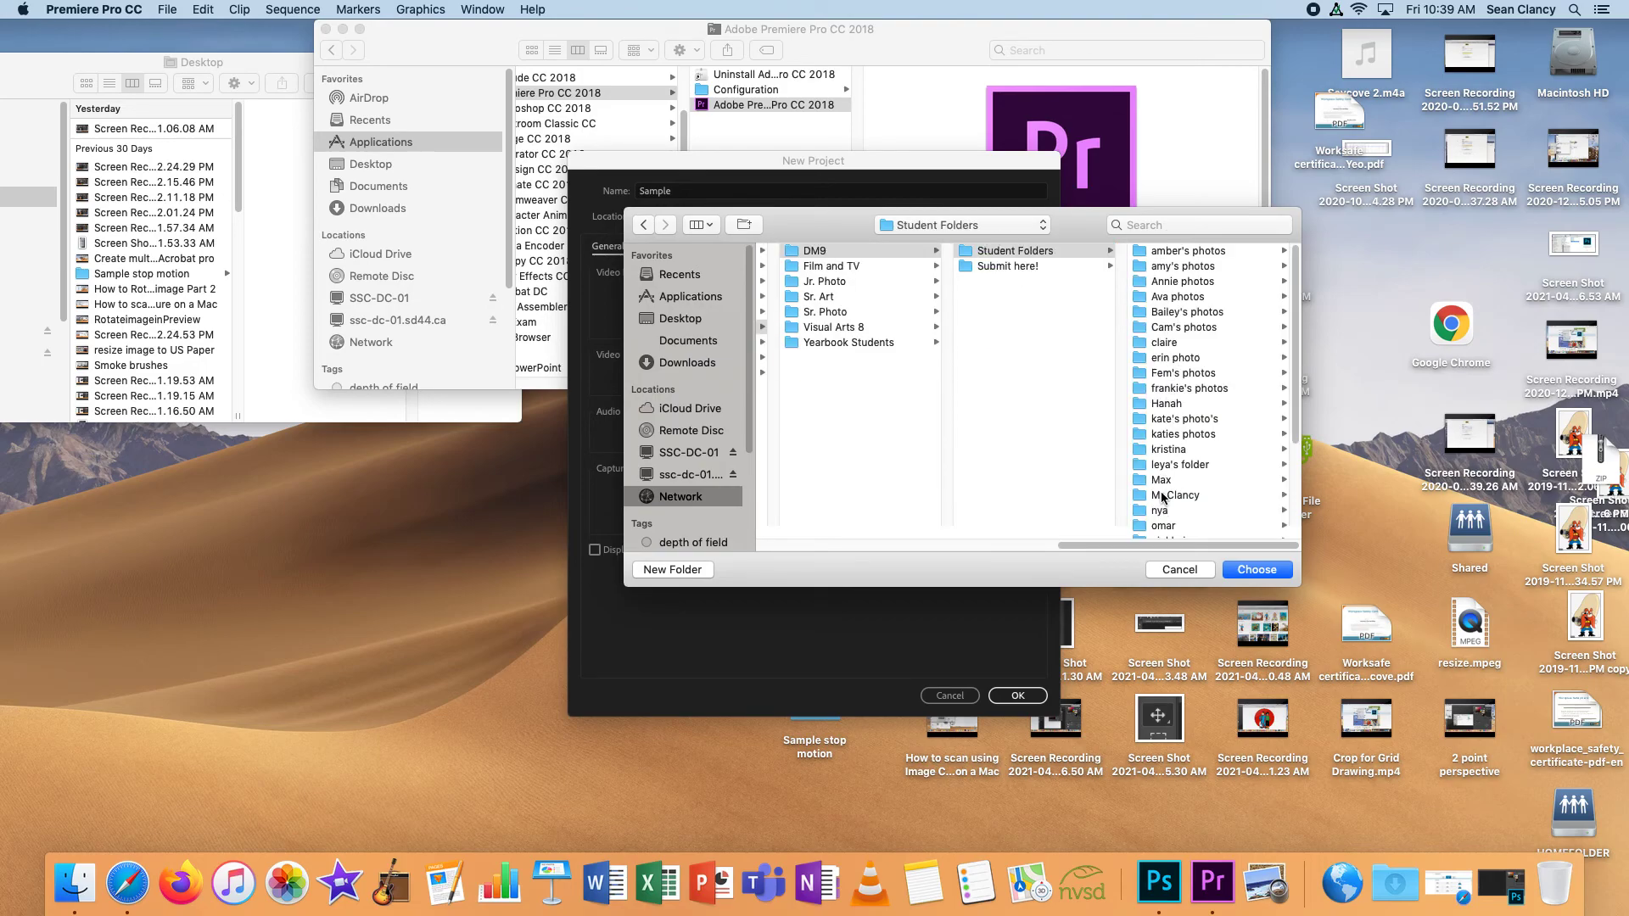
pyautogui.click(1178, 284)
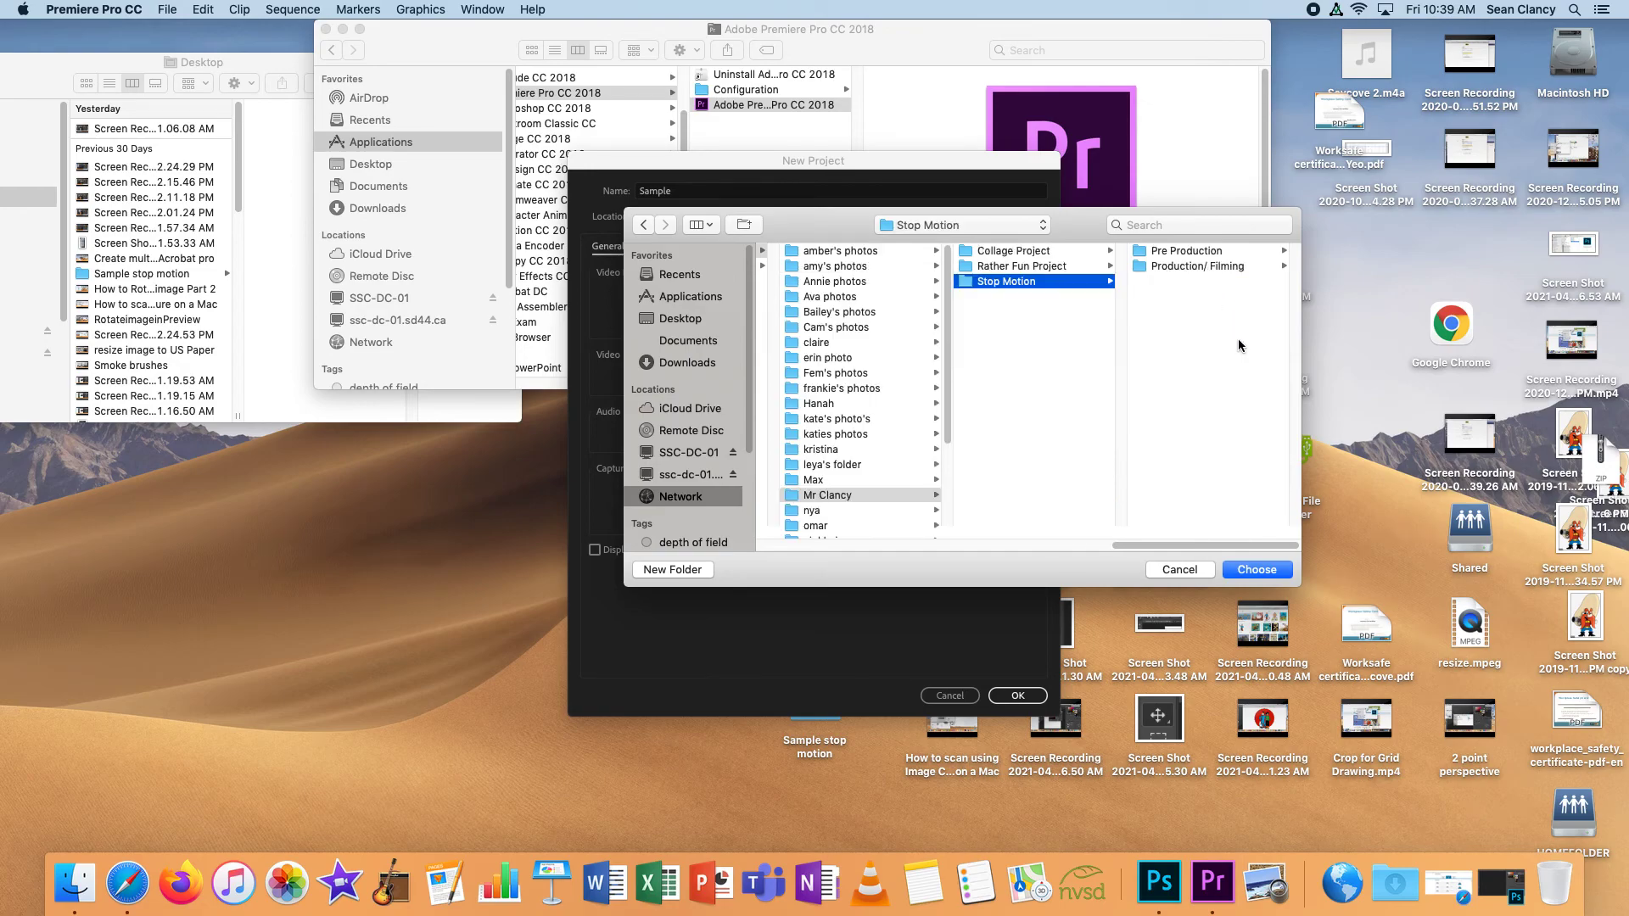
pyautogui.click(1176, 269)
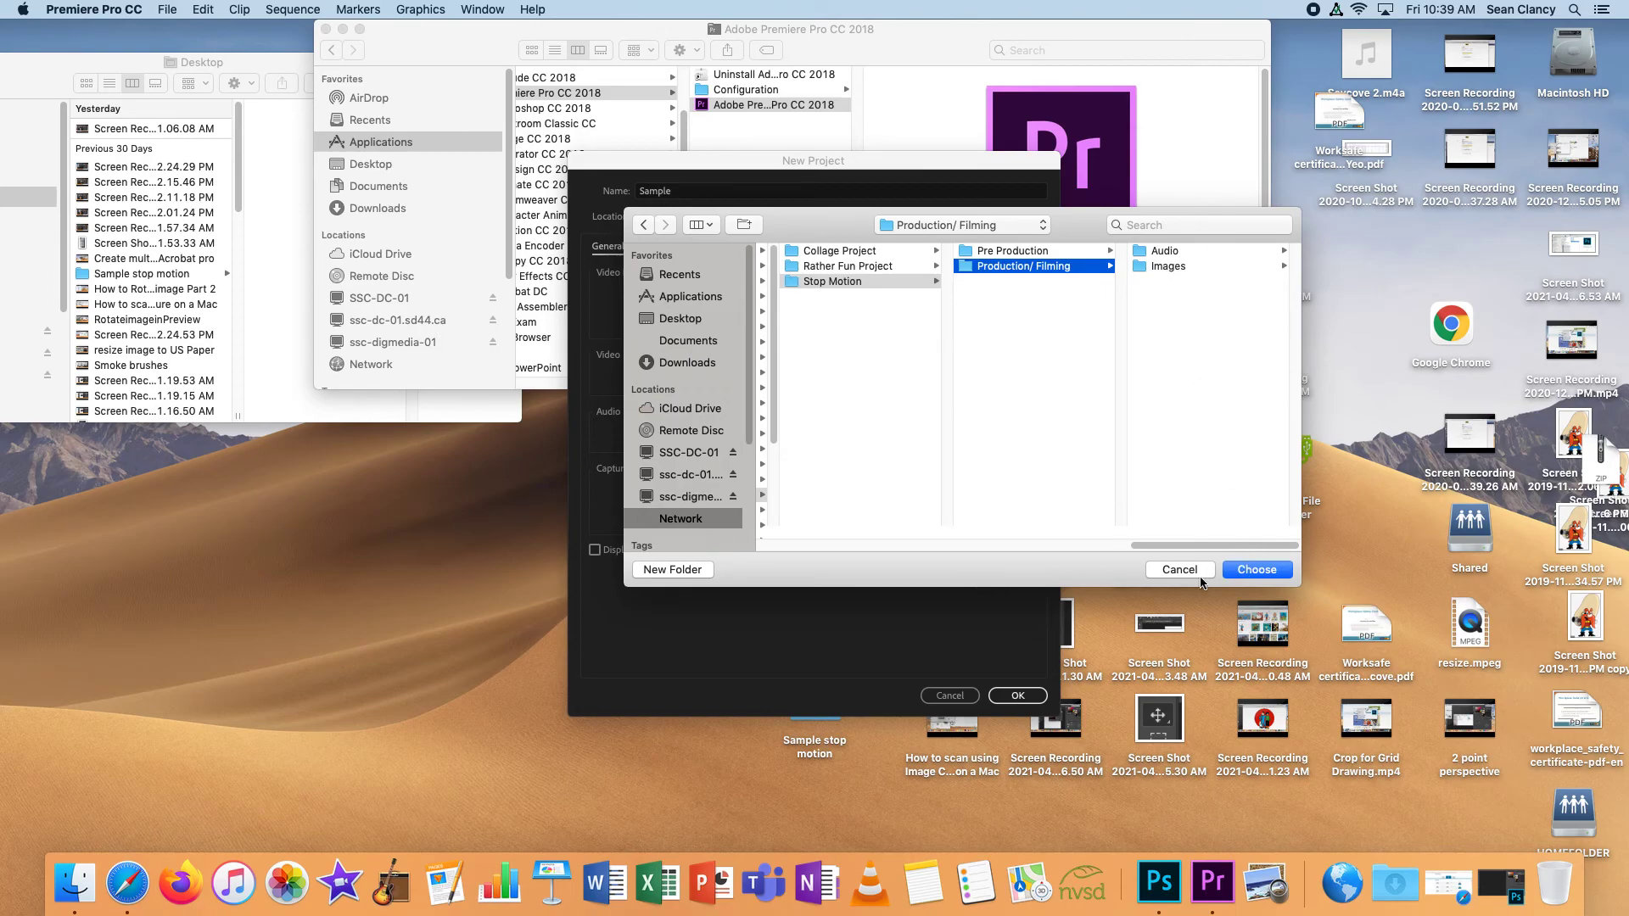
pyautogui.click(1248, 572)
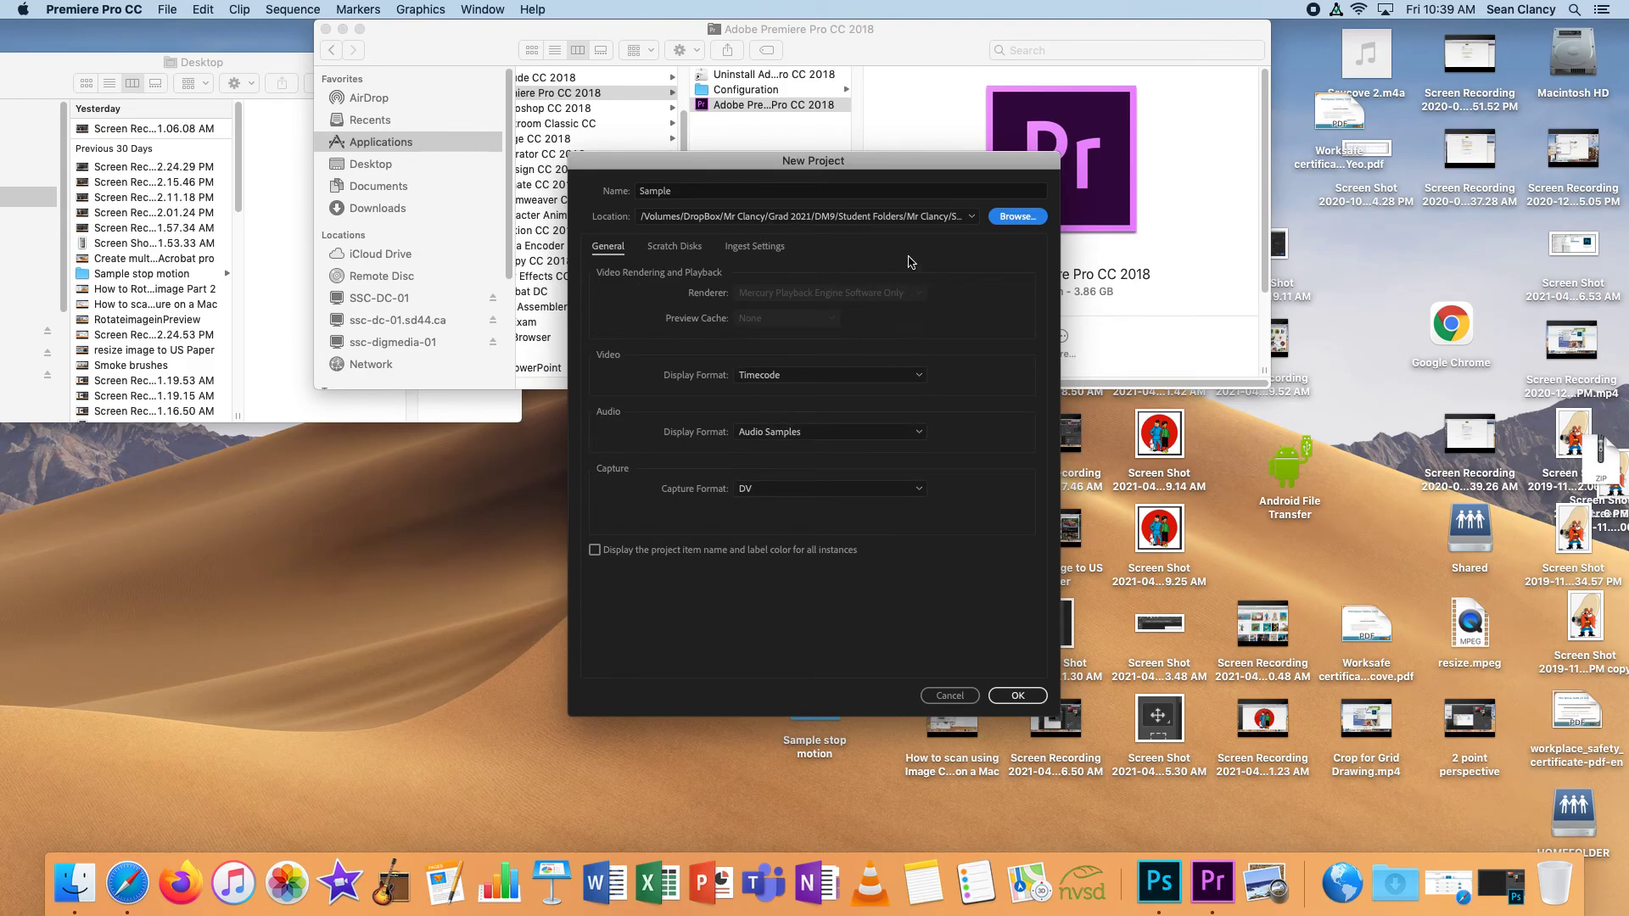
pyautogui.click(1021, 698)
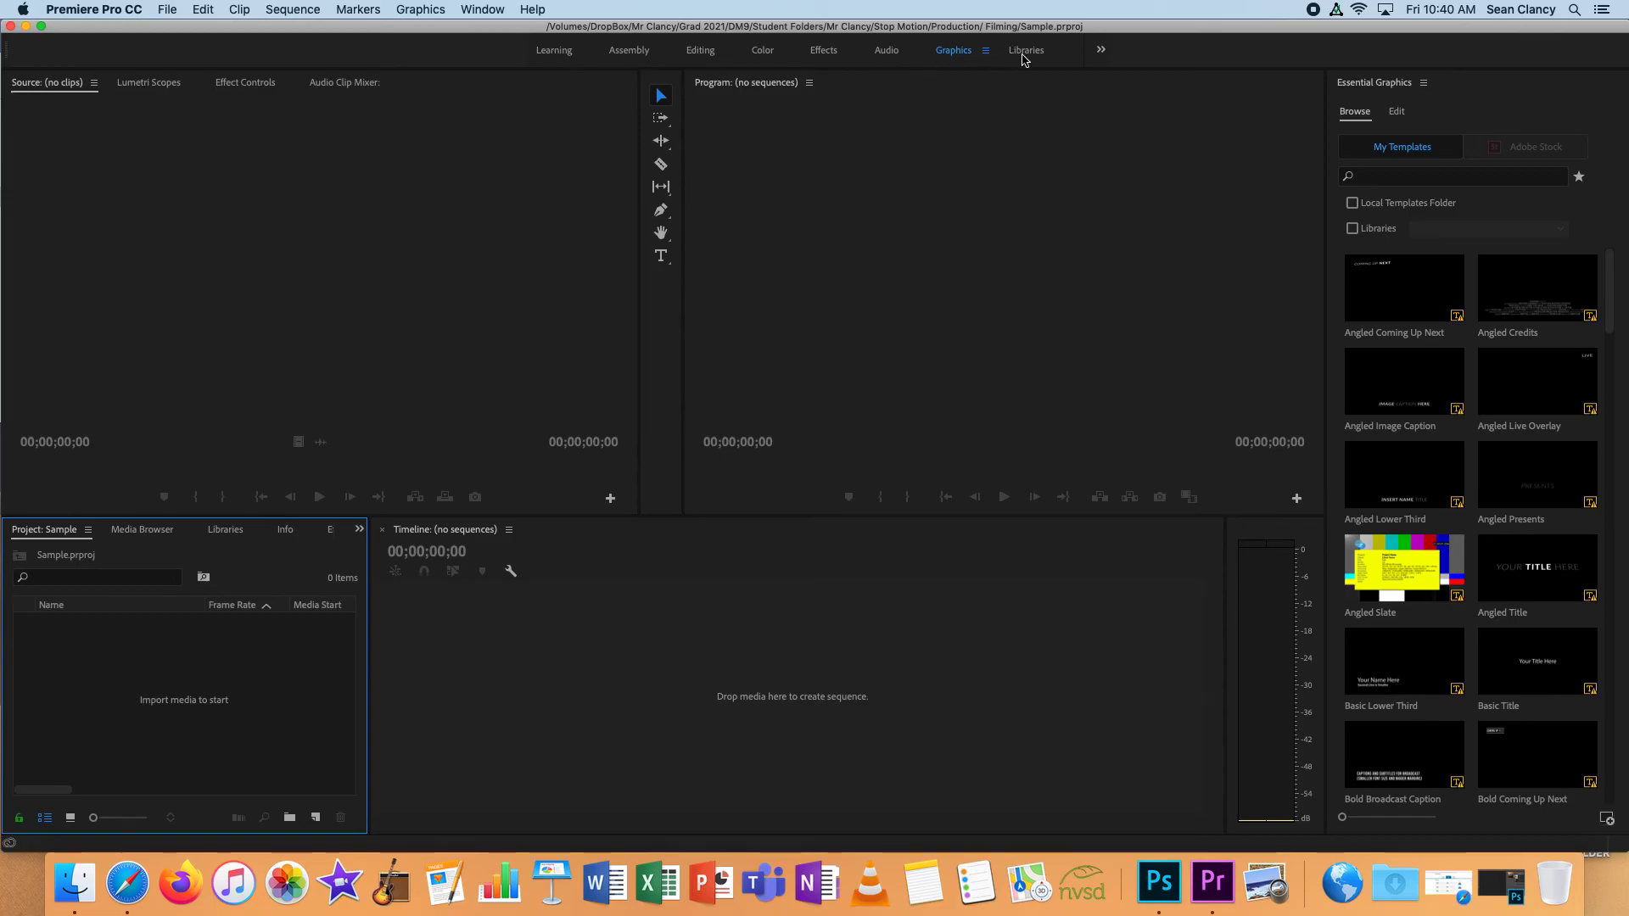
# Step: Switch Premiere to the Editing workspace, then bring Finder to the front
pyautogui.click(698, 51)
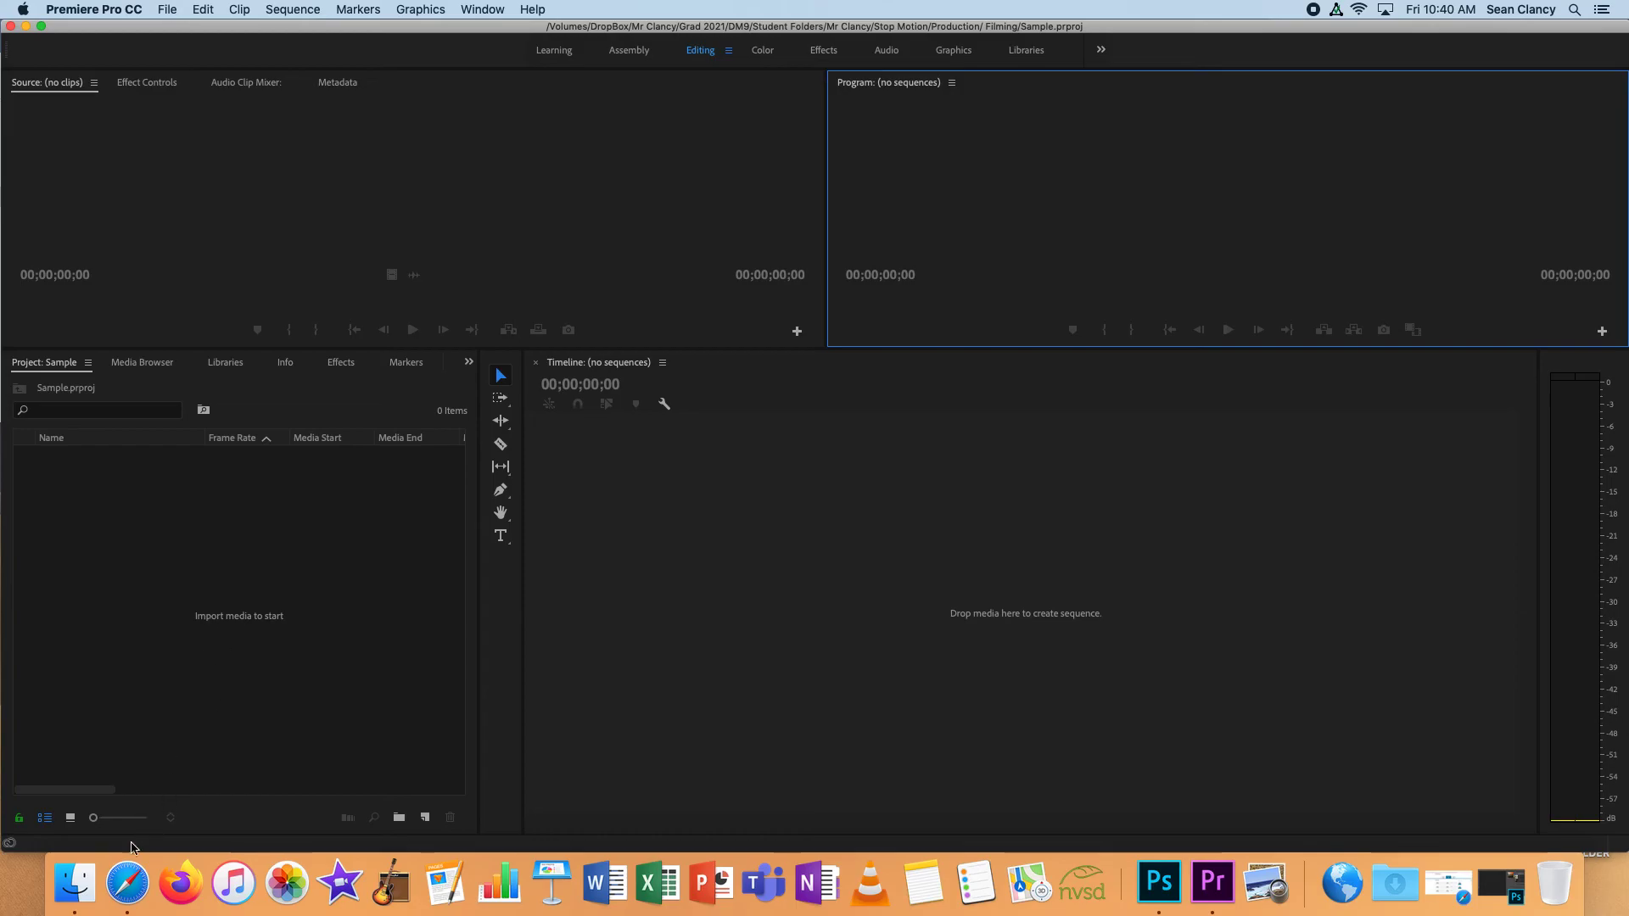
pyautogui.click(77, 881)
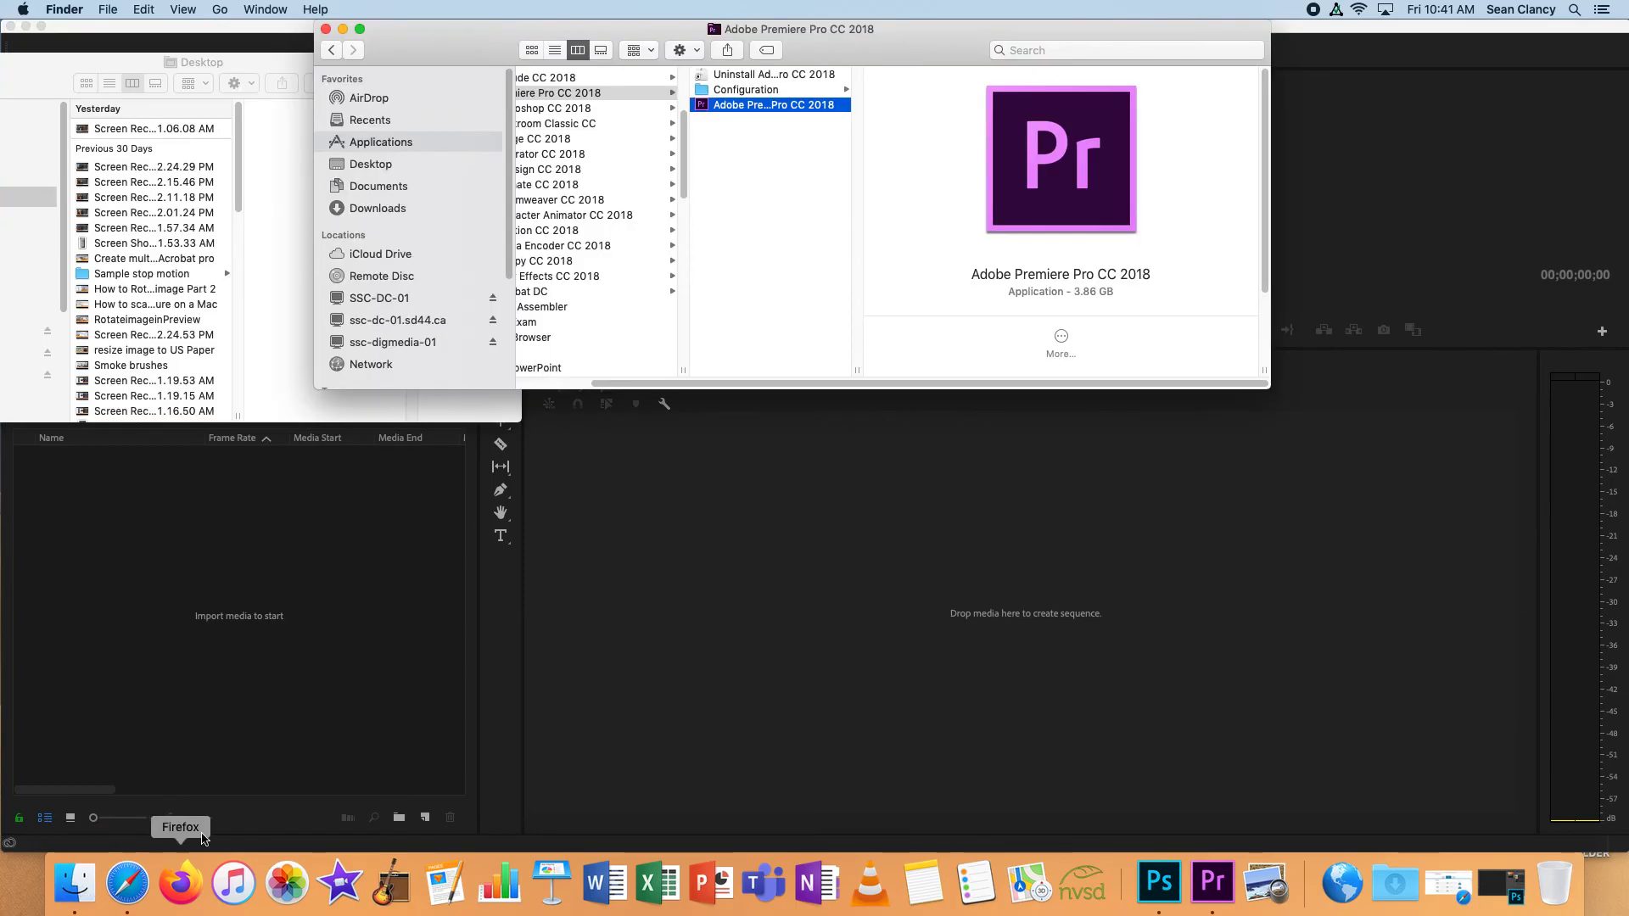
# Step: In Finder, browse the ssc-digmedia-01 DropBox share down to the DM9 folder
pyautogui.click(263, 268)
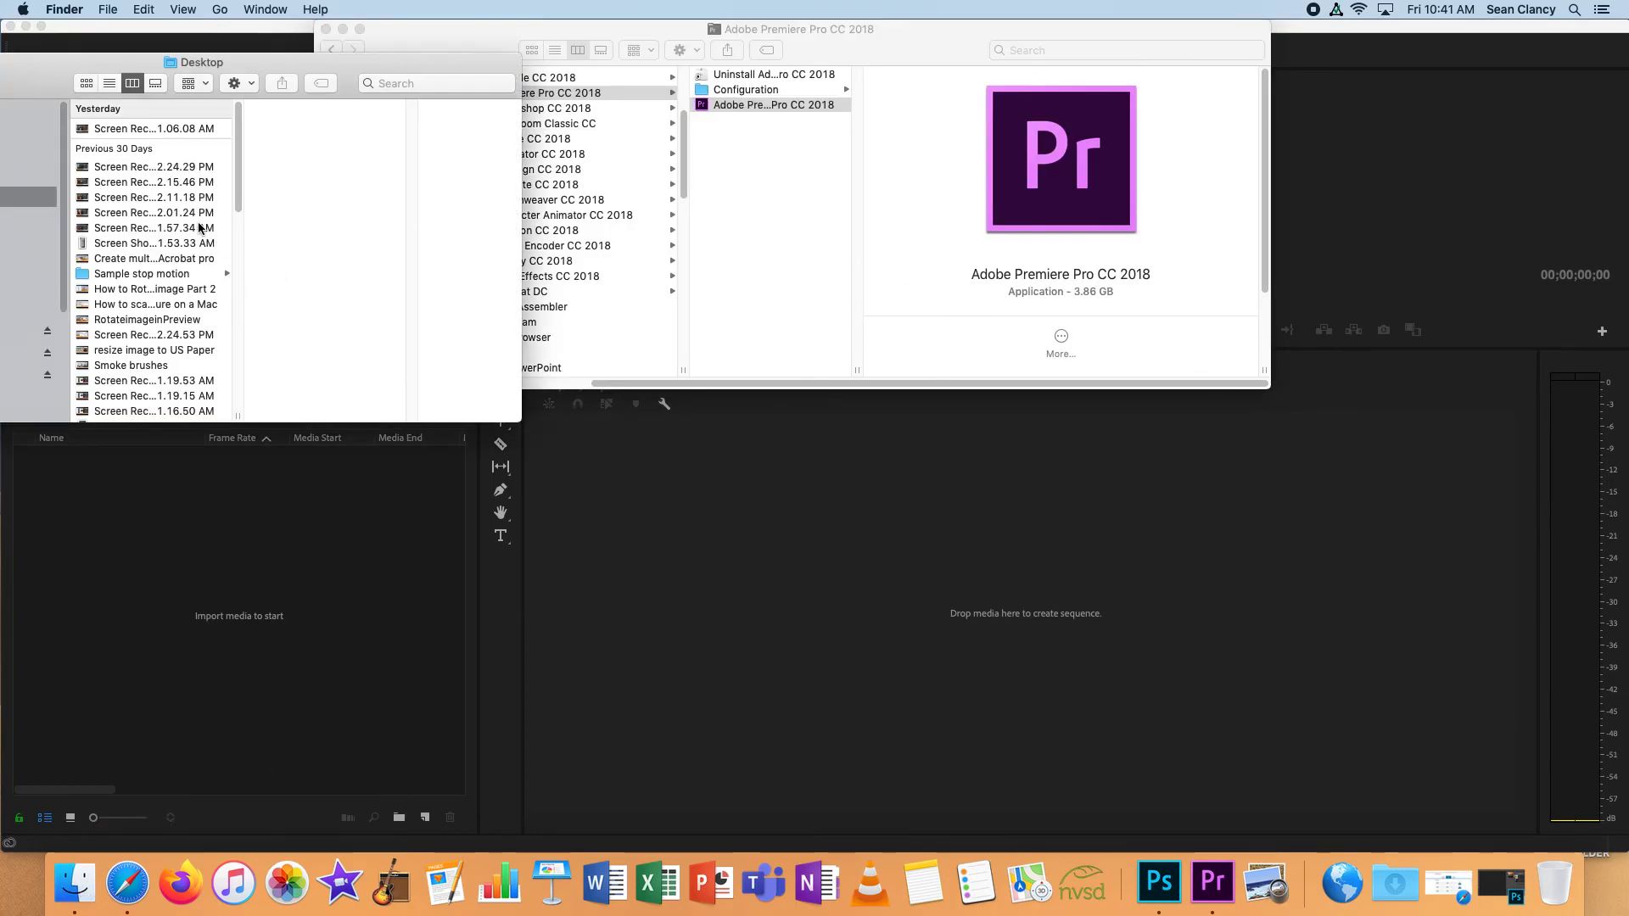
pyautogui.click(758, 282)
pyautogui.hscroll(-3, 637, 255)
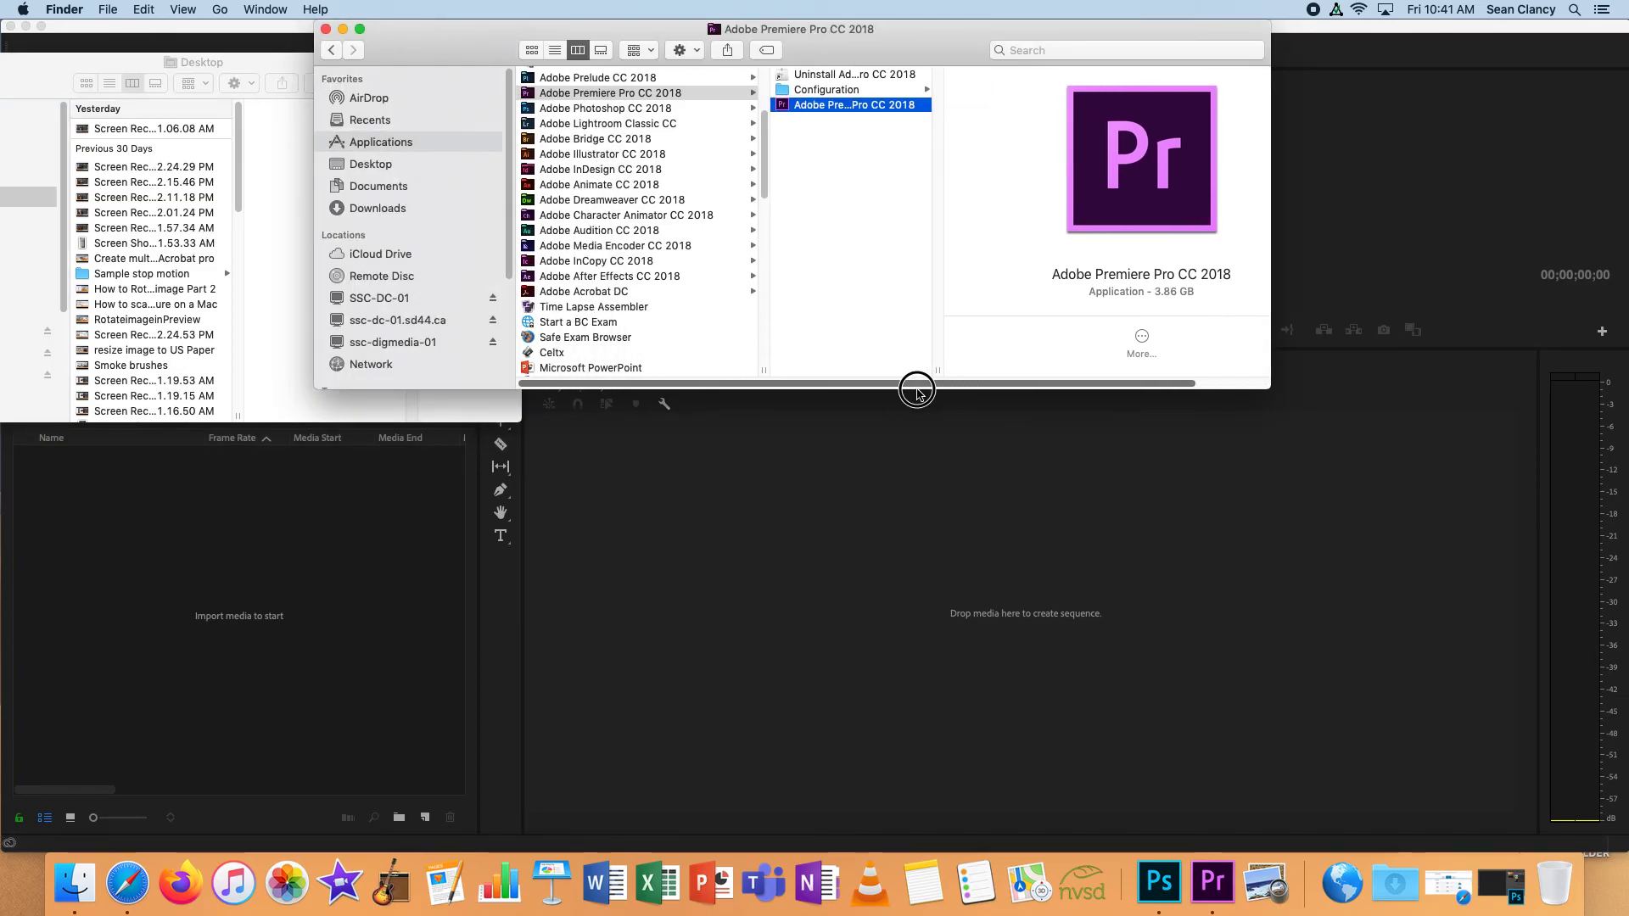
pyautogui.click(393, 342)
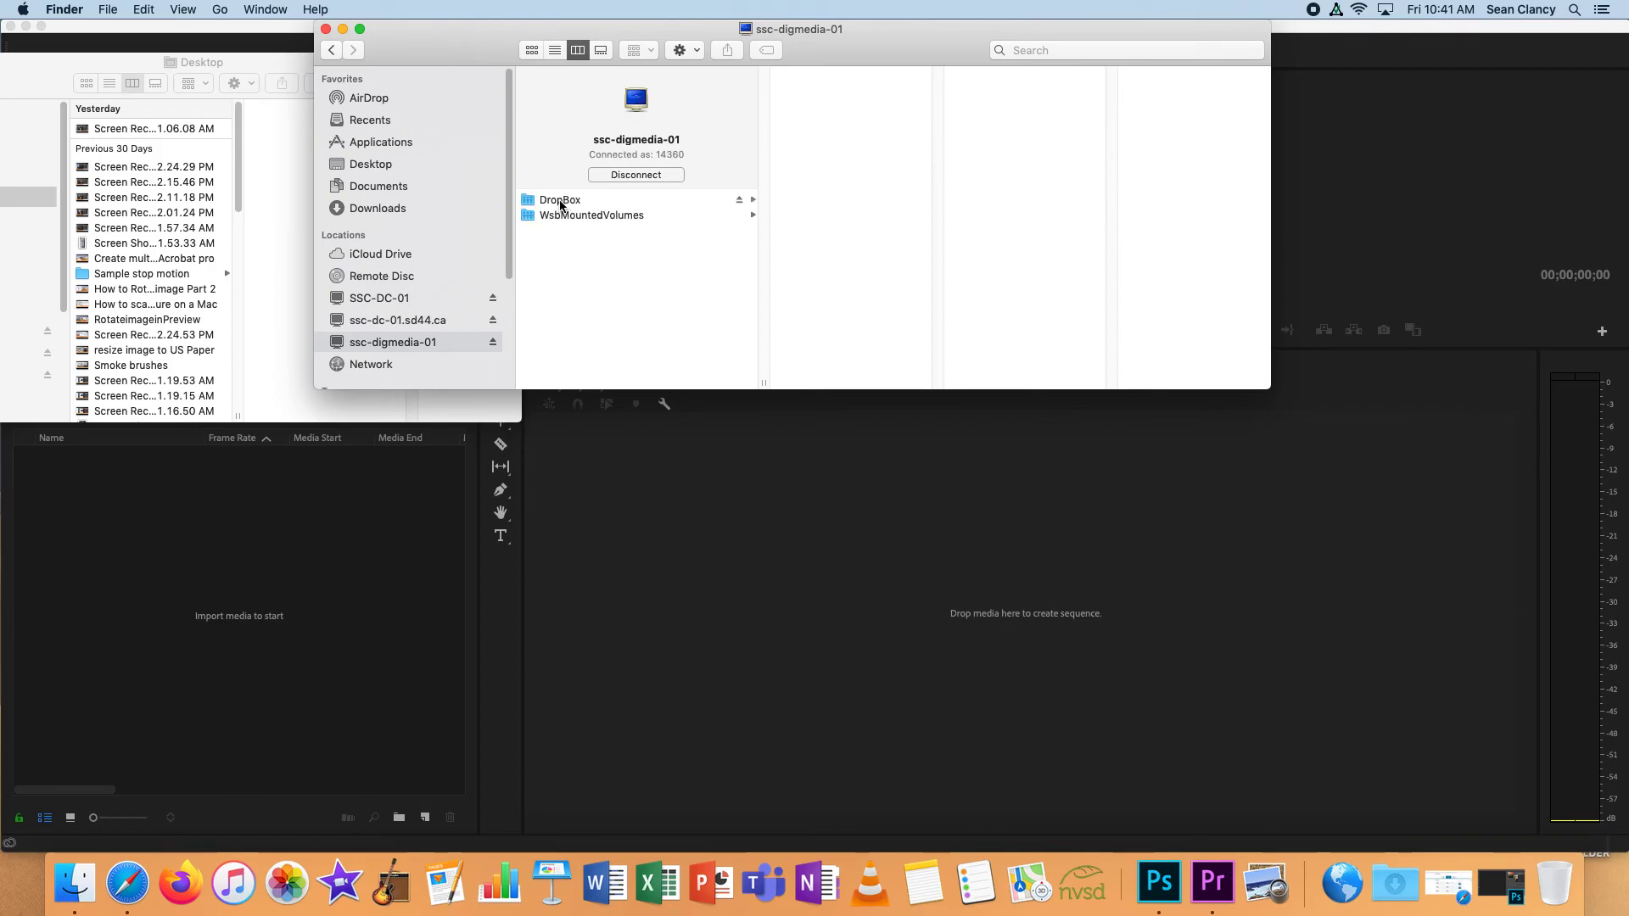
pyautogui.click(560, 202)
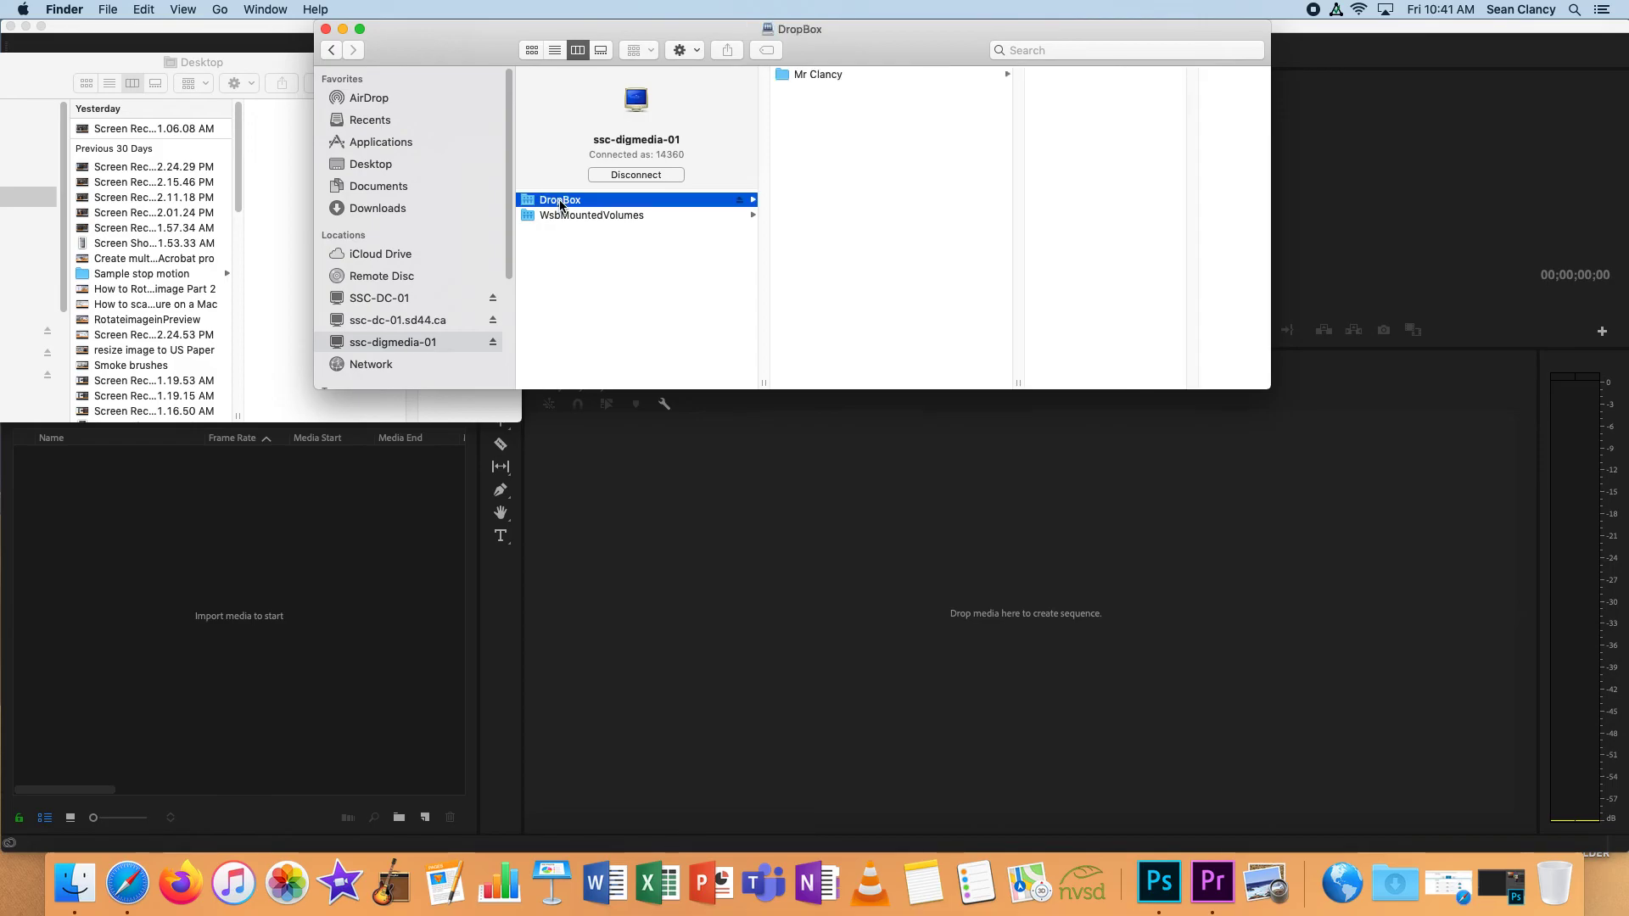
pyautogui.click(849, 76)
pyautogui.click(1066, 150)
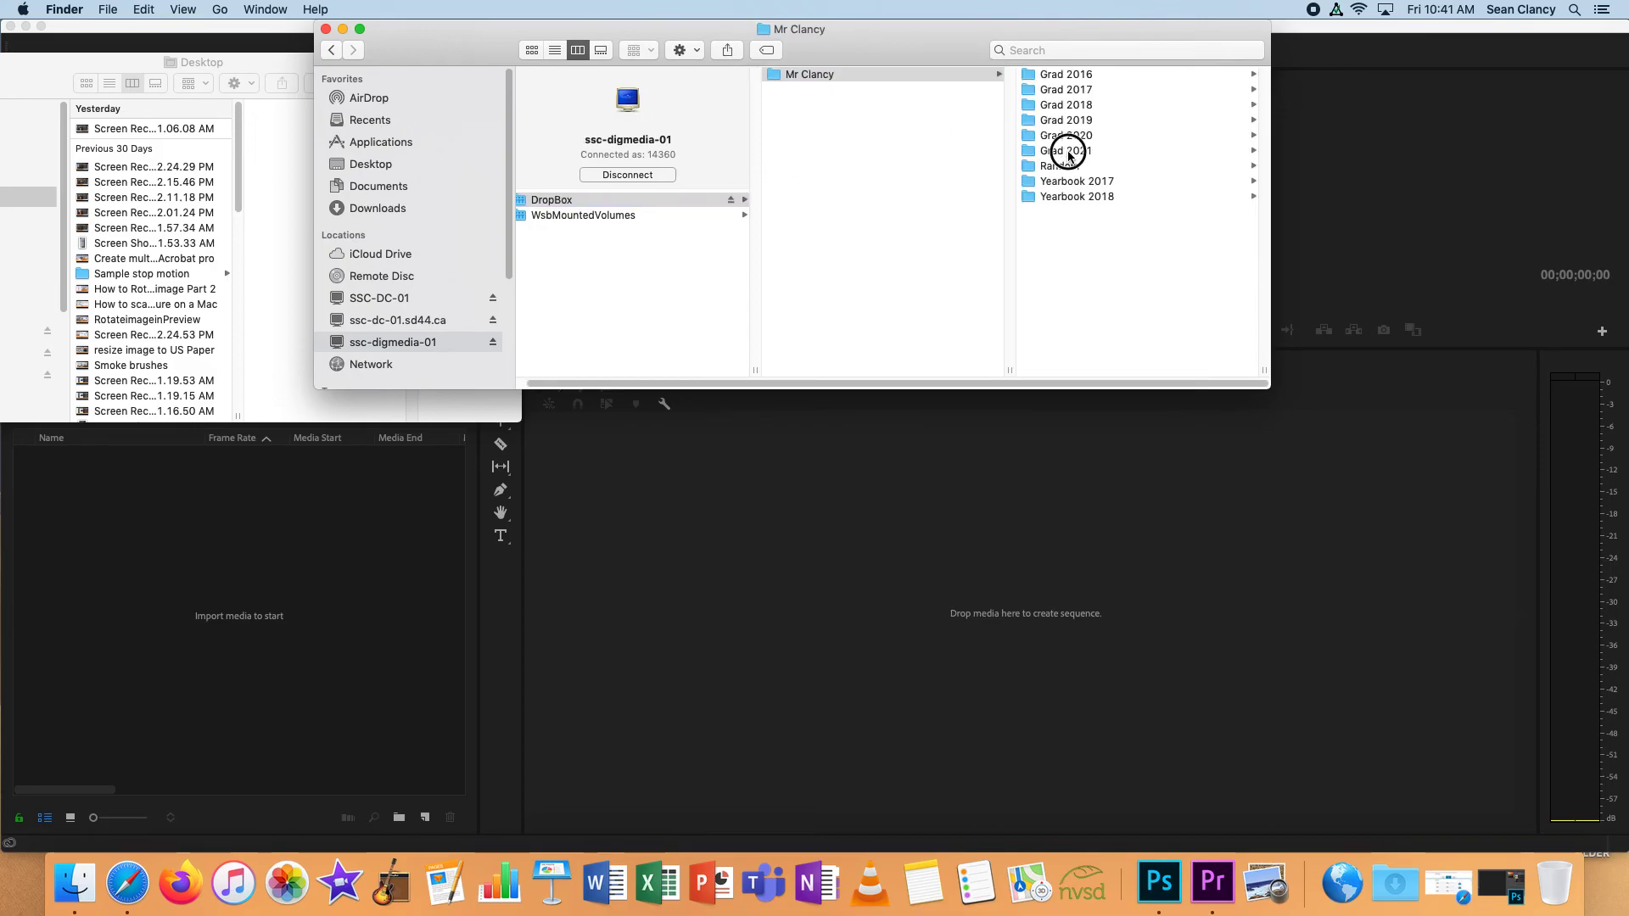
pyautogui.click(1057, 77)
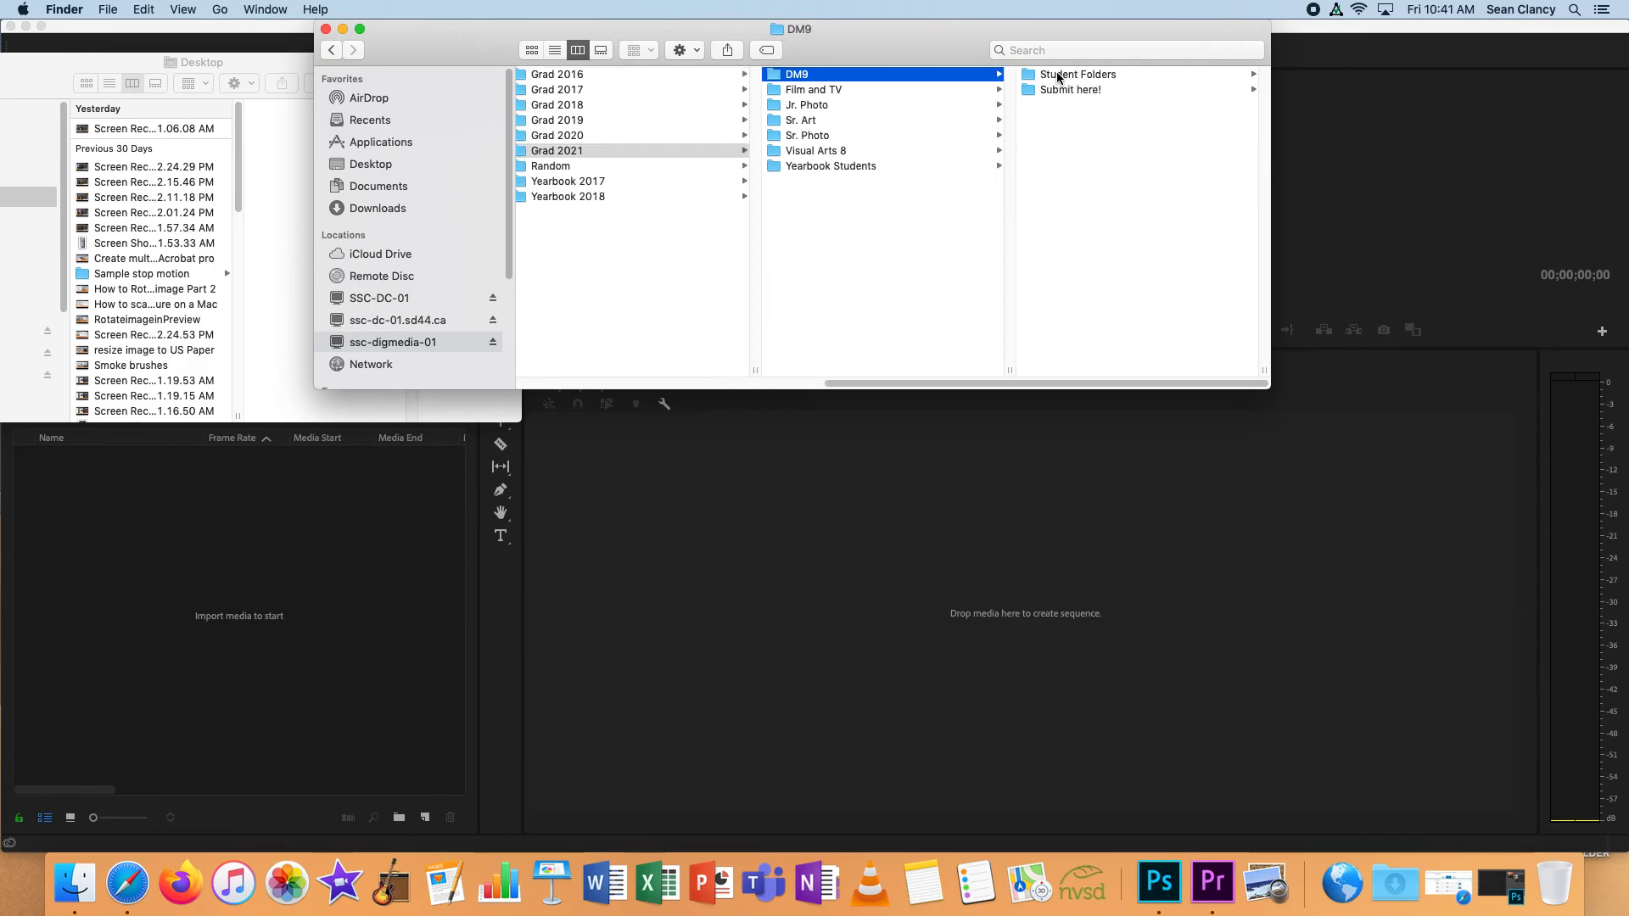
# Step: Import the erin photo 'stop motion photos' folder into the Project panel as a bin
pyautogui.click(1058, 76)
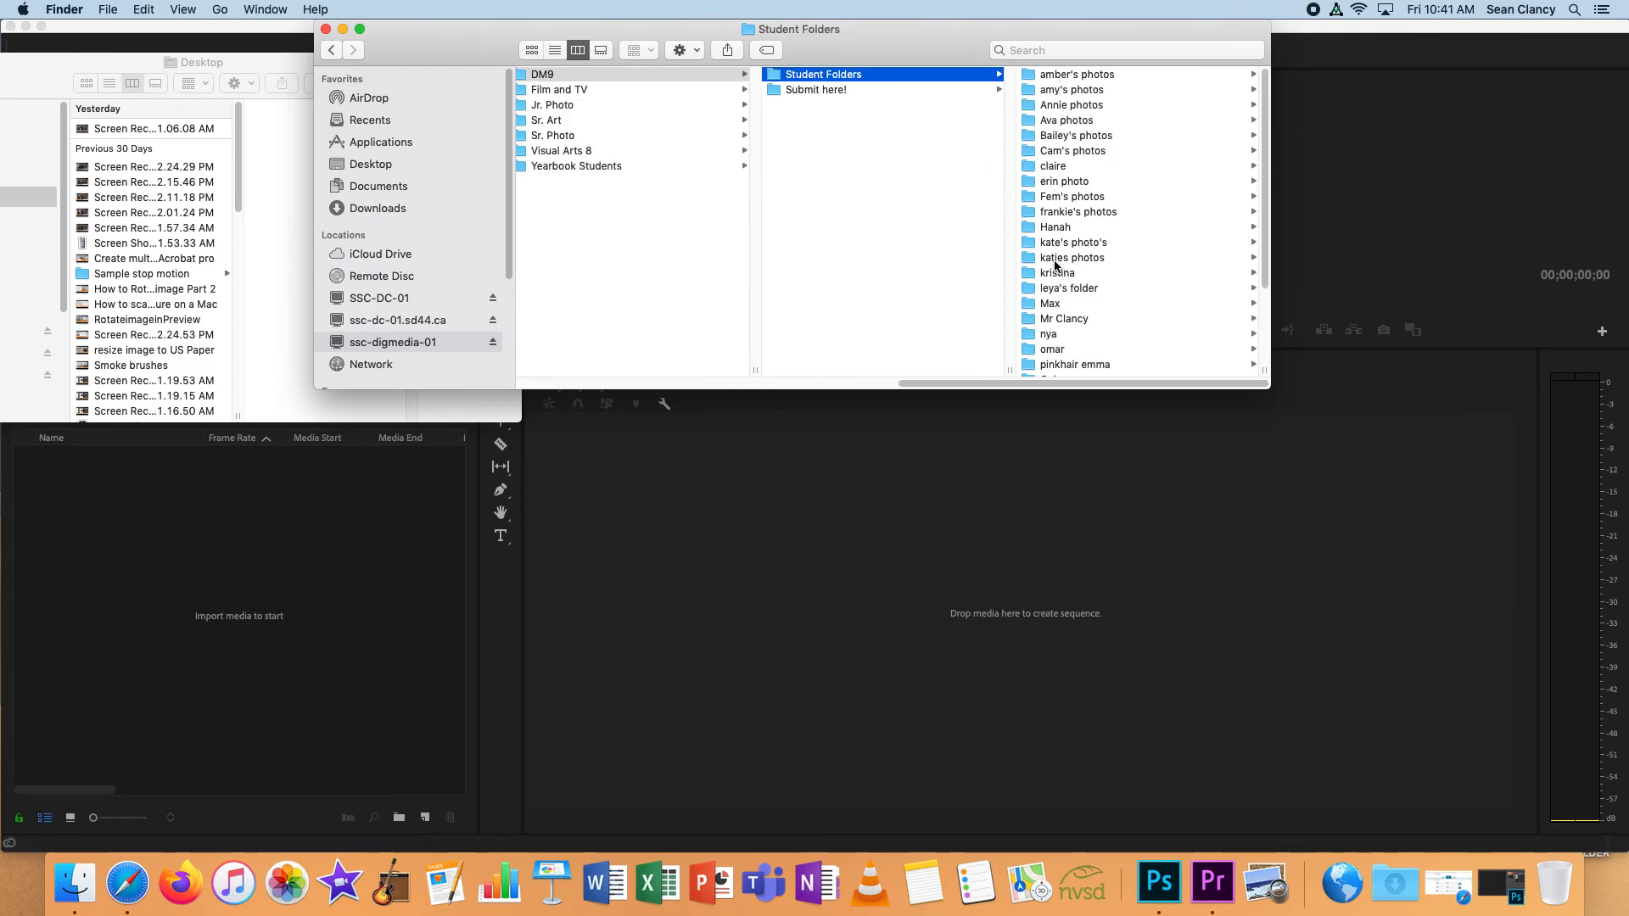
pyautogui.click(1060, 181)
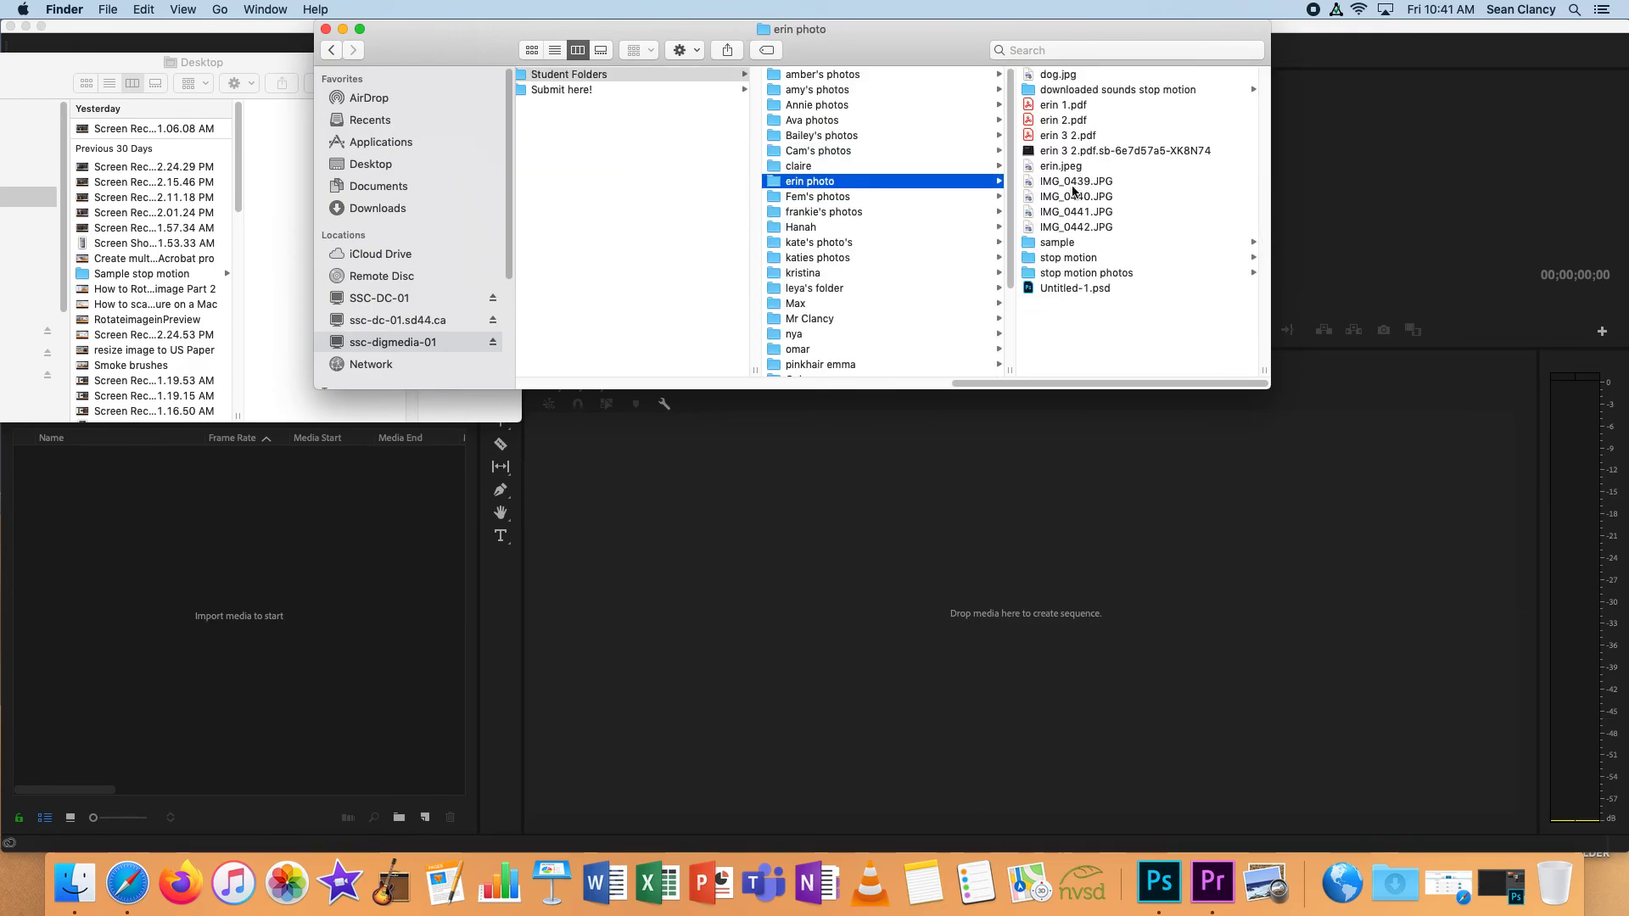
pyautogui.click(1061, 272)
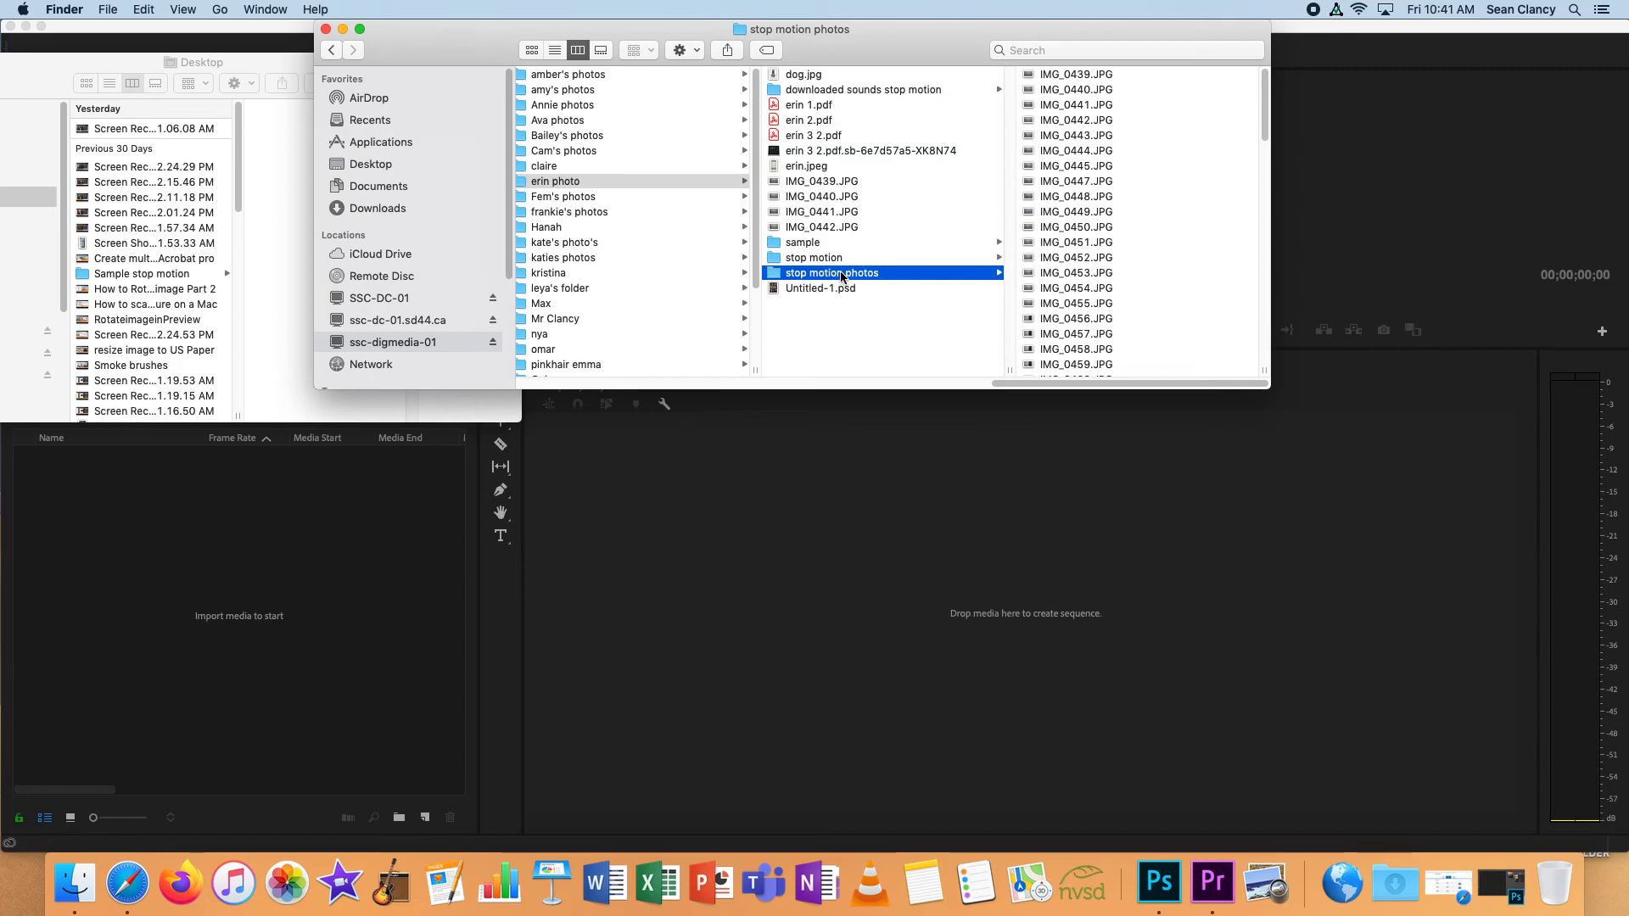
pyautogui.moveTo(844, 273); pyautogui.dragTo(243, 597)
pyautogui.moveTo(395, 48); pyautogui.dragTo(694, 71)
pyautogui.moveTo(281, 52); pyautogui.dragTo(1097, 47)
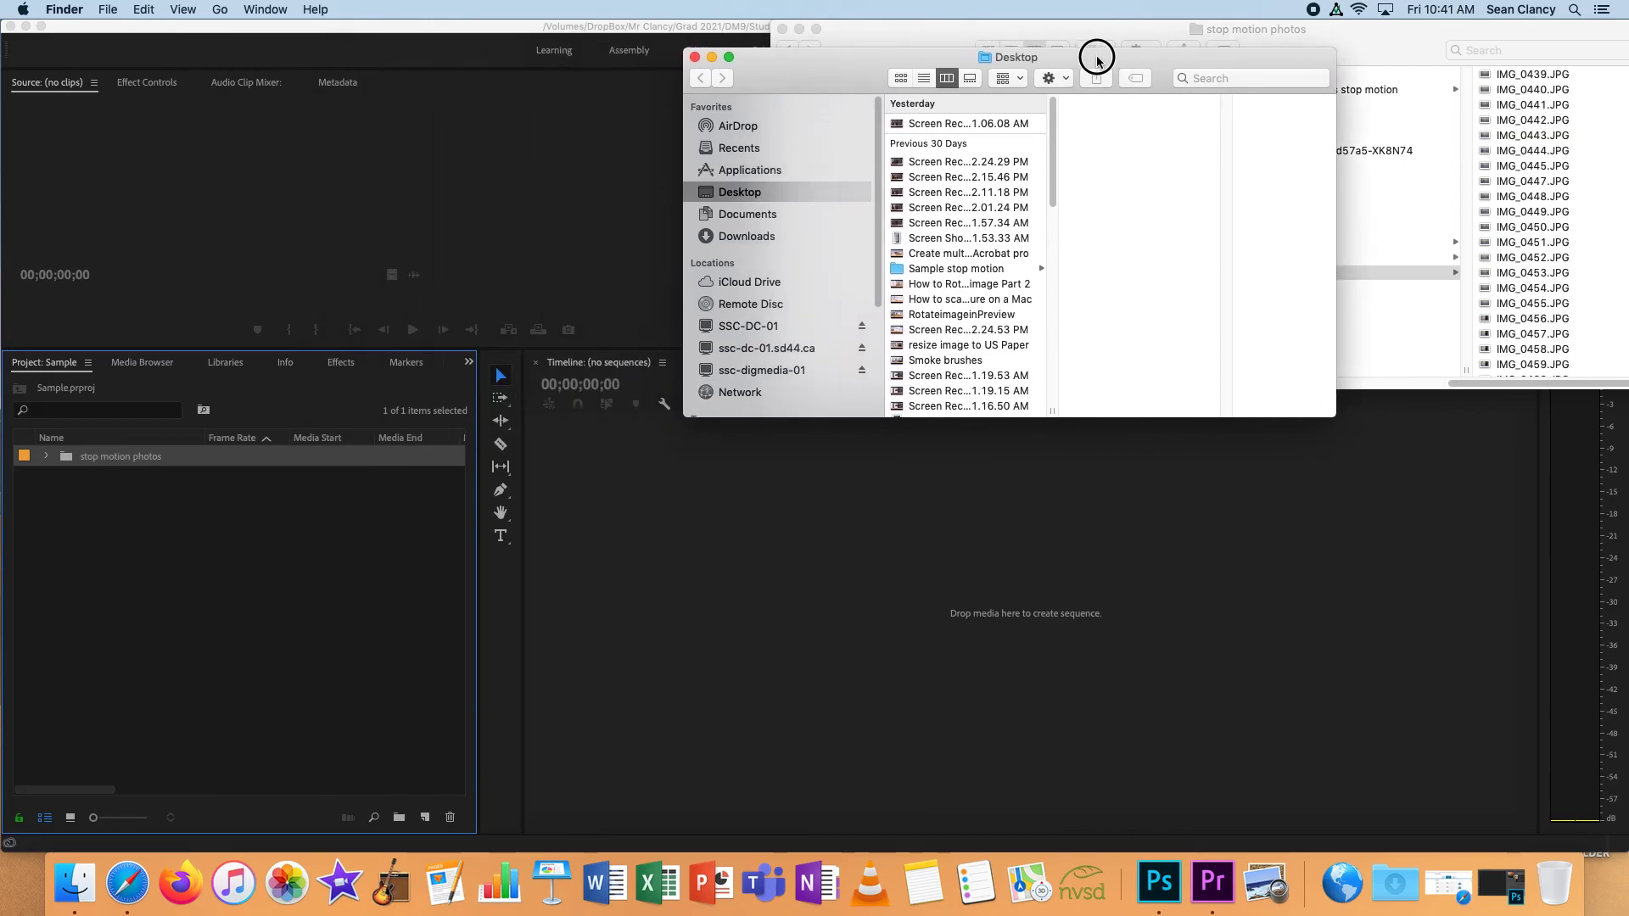
pyautogui.click(46, 458)
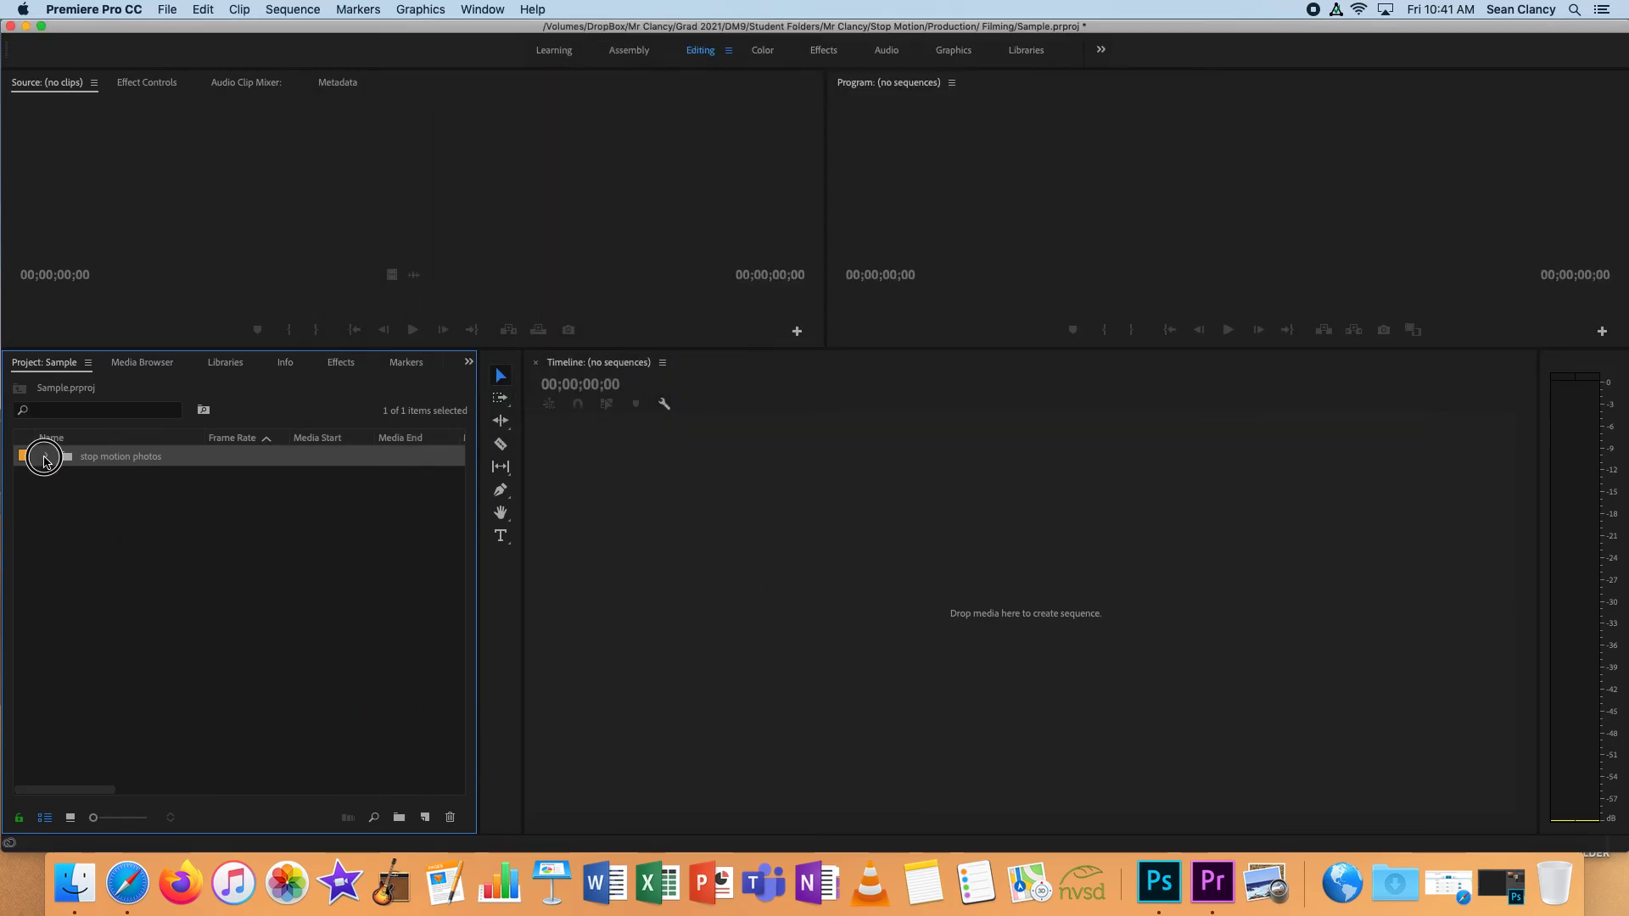
pyautogui.click(47, 458)
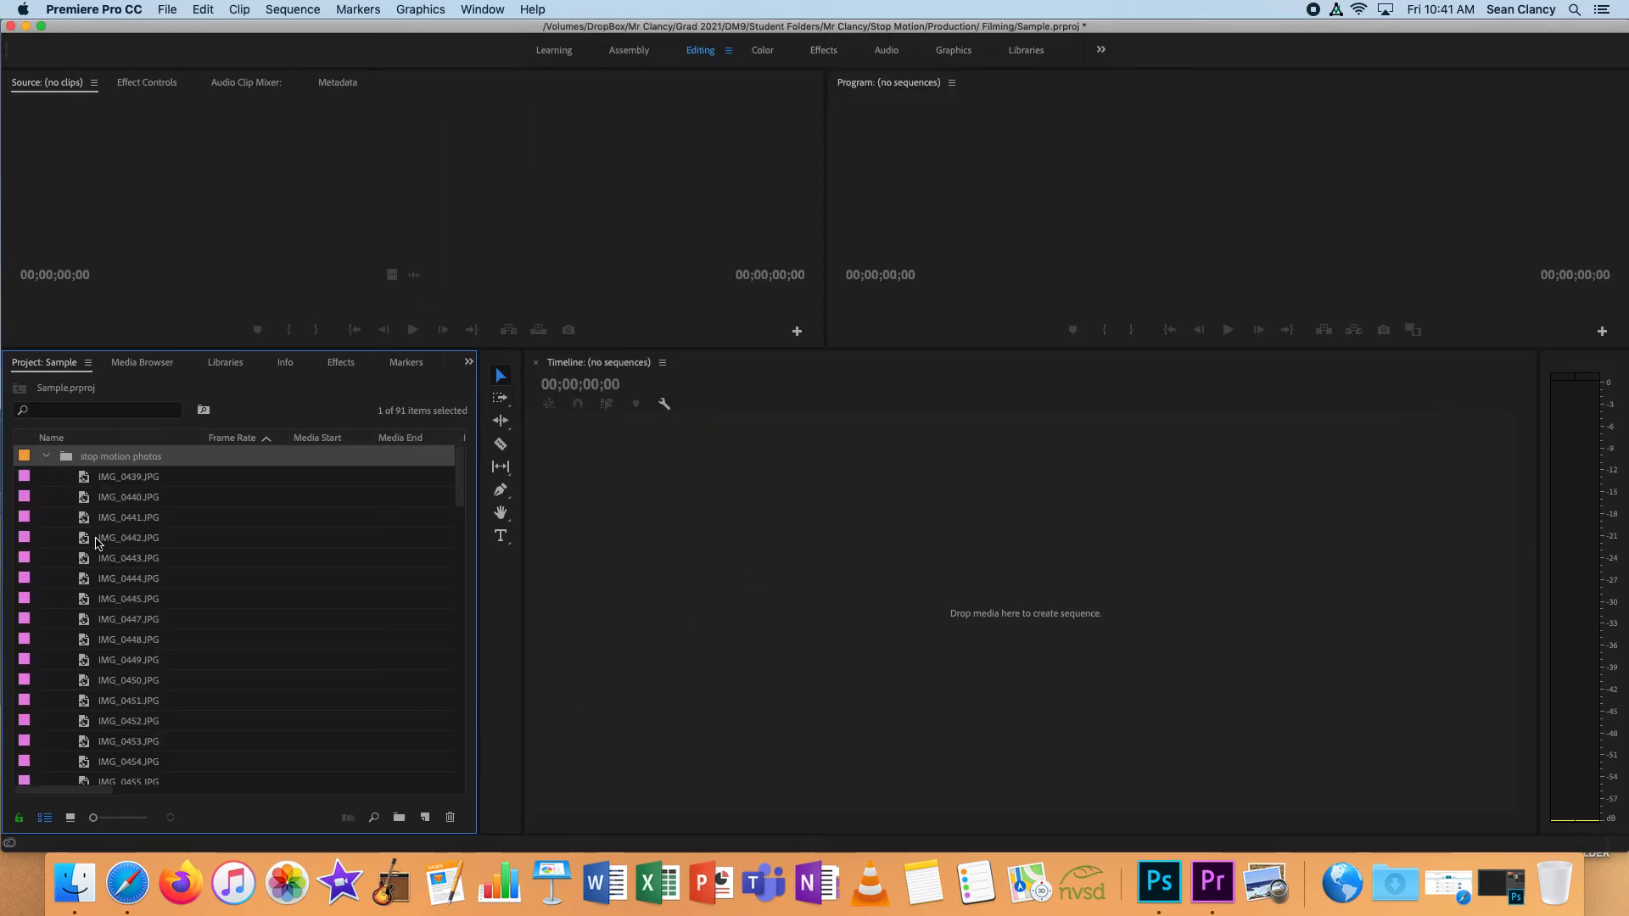
pyautogui.click(46, 458)
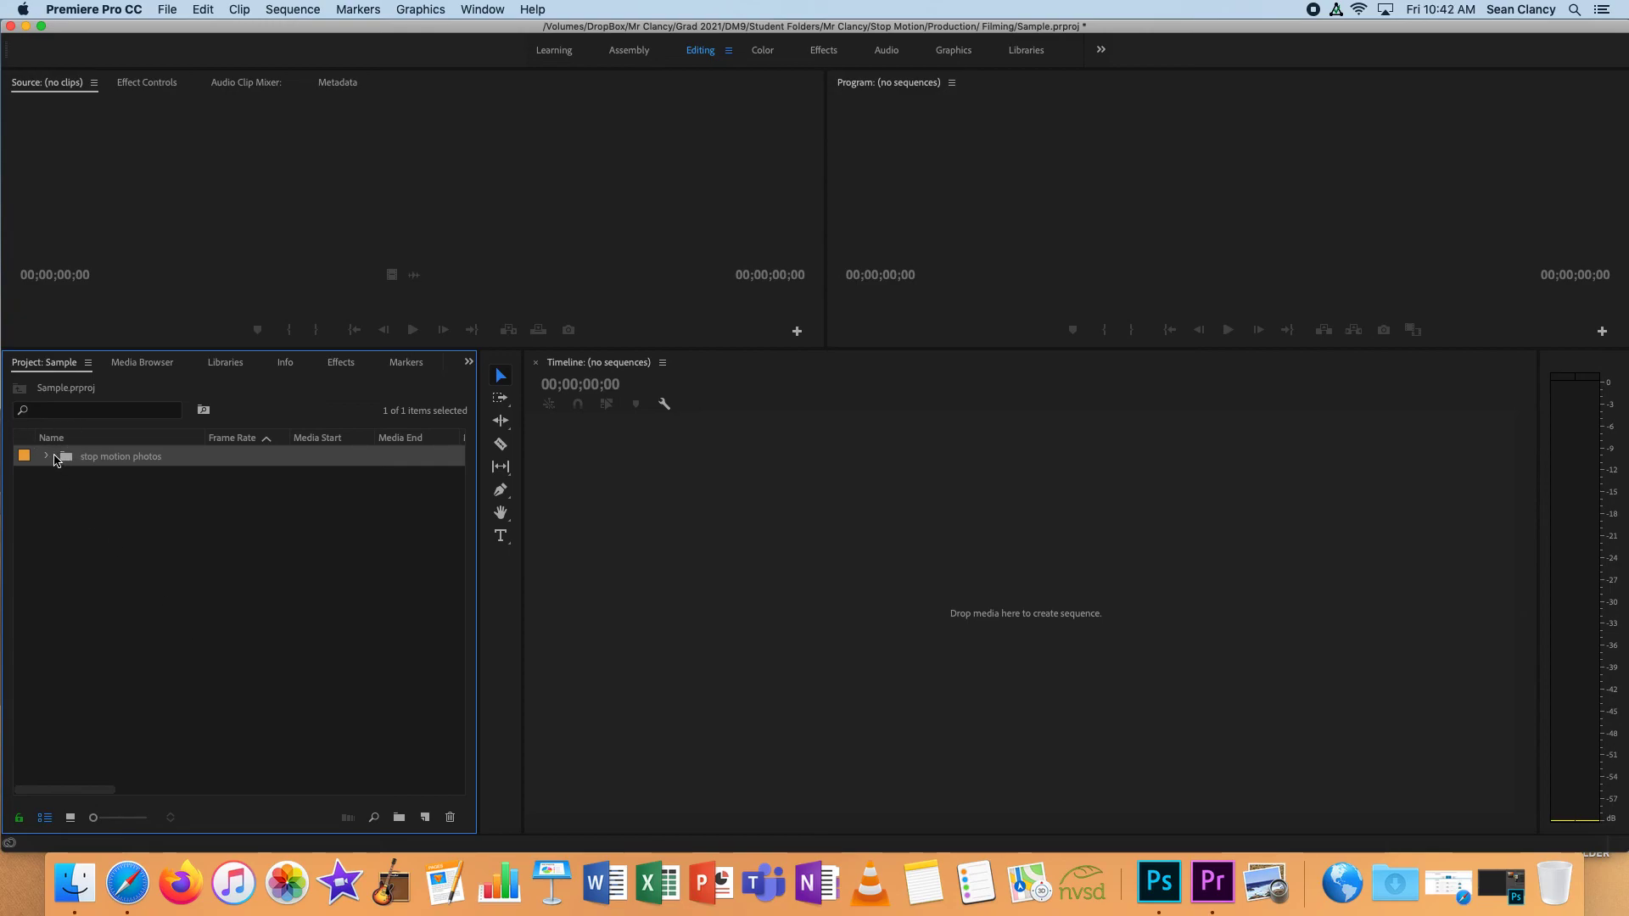
# Step: Create a sequence from the stop motion photos bin and scrub to the clay figure
pyautogui.moveTo(73, 460); pyautogui.dragTo(684, 567)
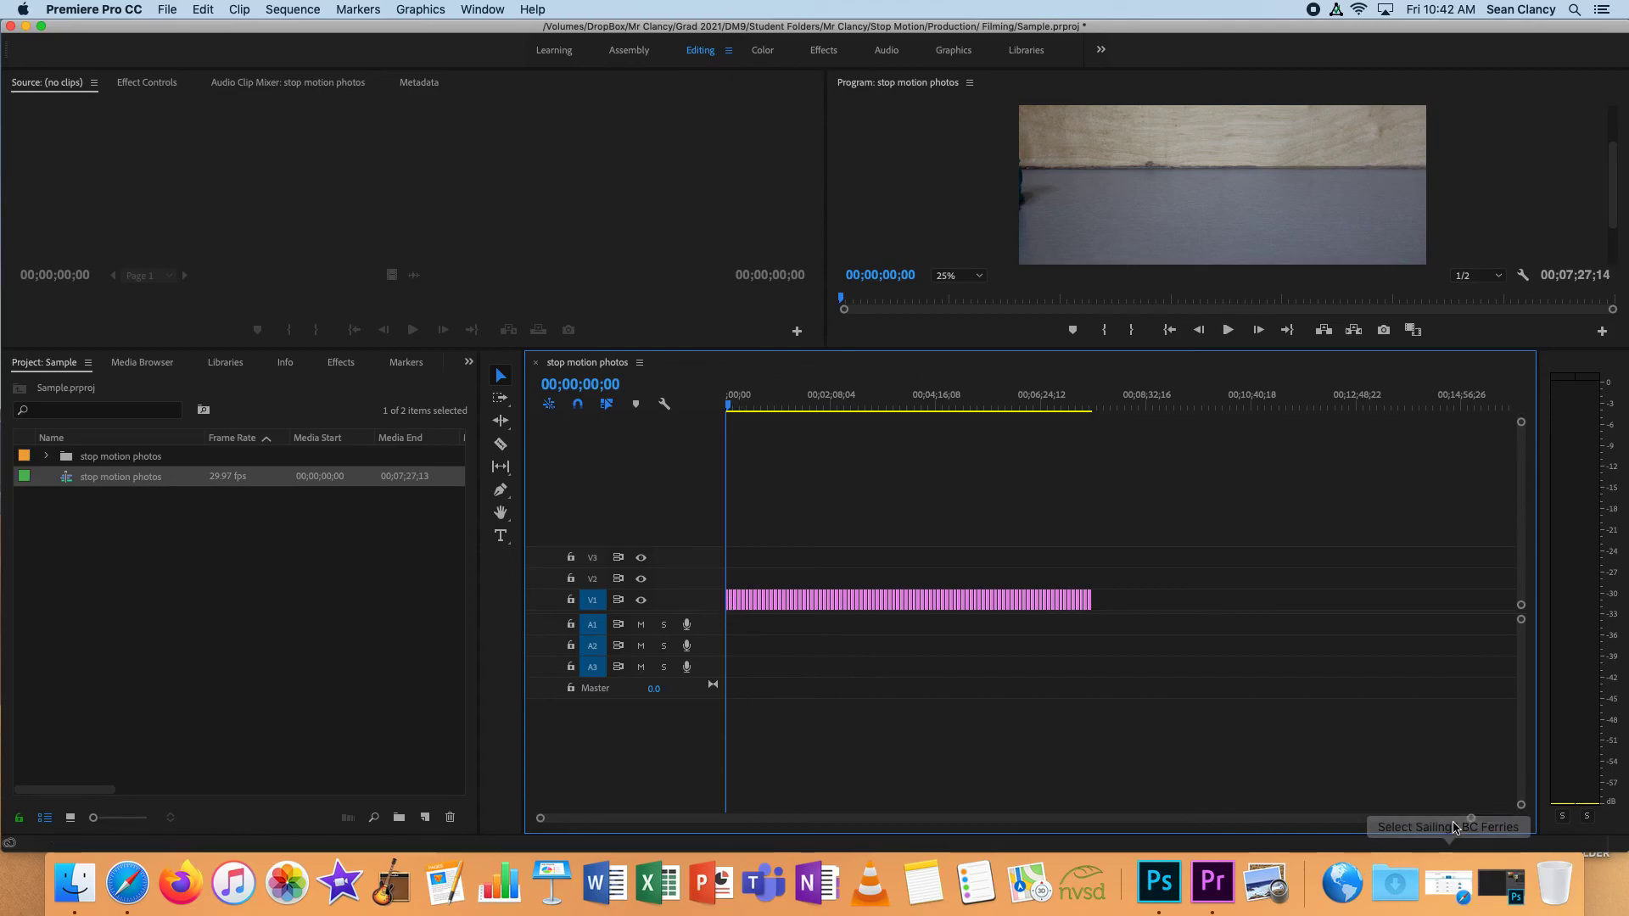
pyautogui.moveTo(1471, 820); pyautogui.dragTo(1180, 836)
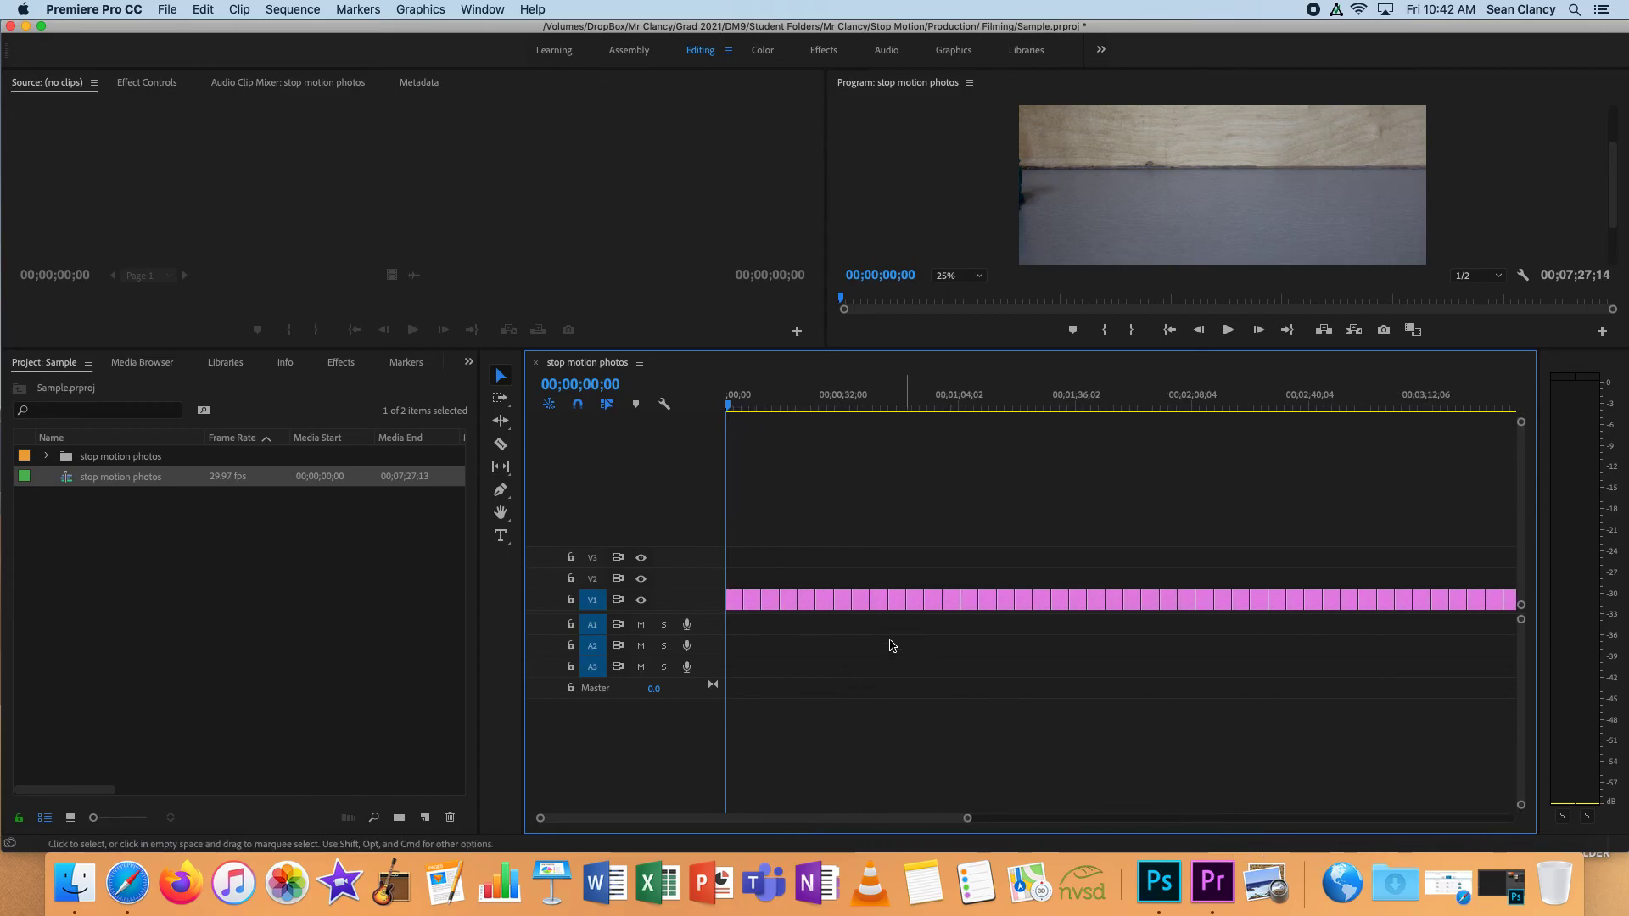
pyautogui.click(791, 605)
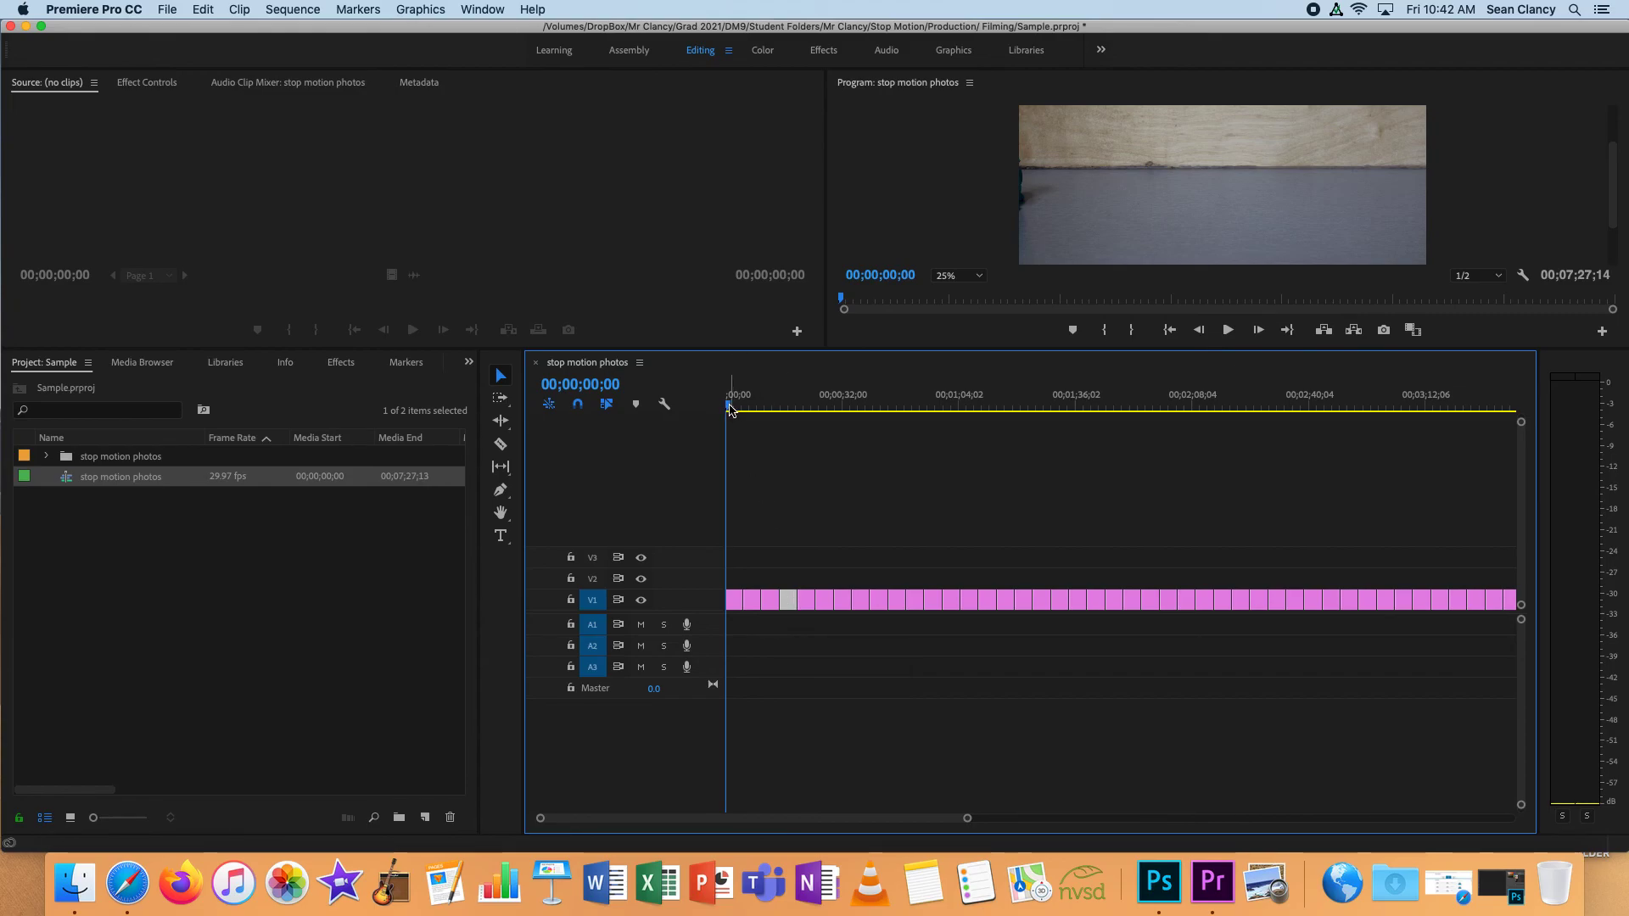
pyautogui.moveTo(727, 407); pyautogui.dragTo(790, 407)
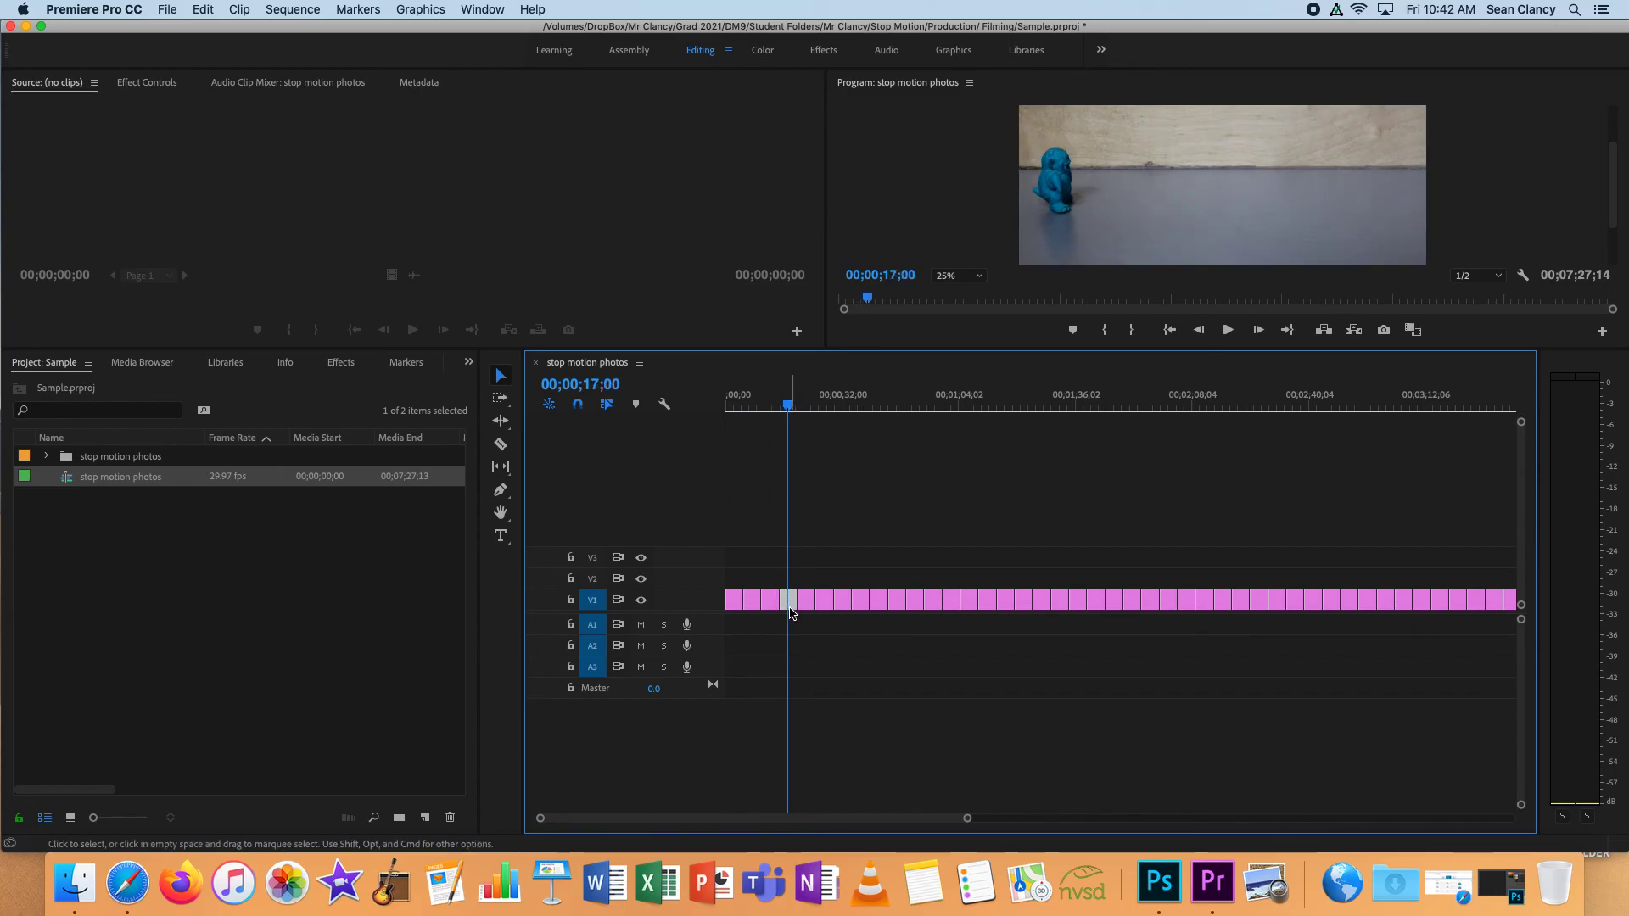
pyautogui.moveTo(790, 613)
# Step: Play the sequence from the start, then marquee-select all photo clips on V1
pyautogui.click(737, 602)
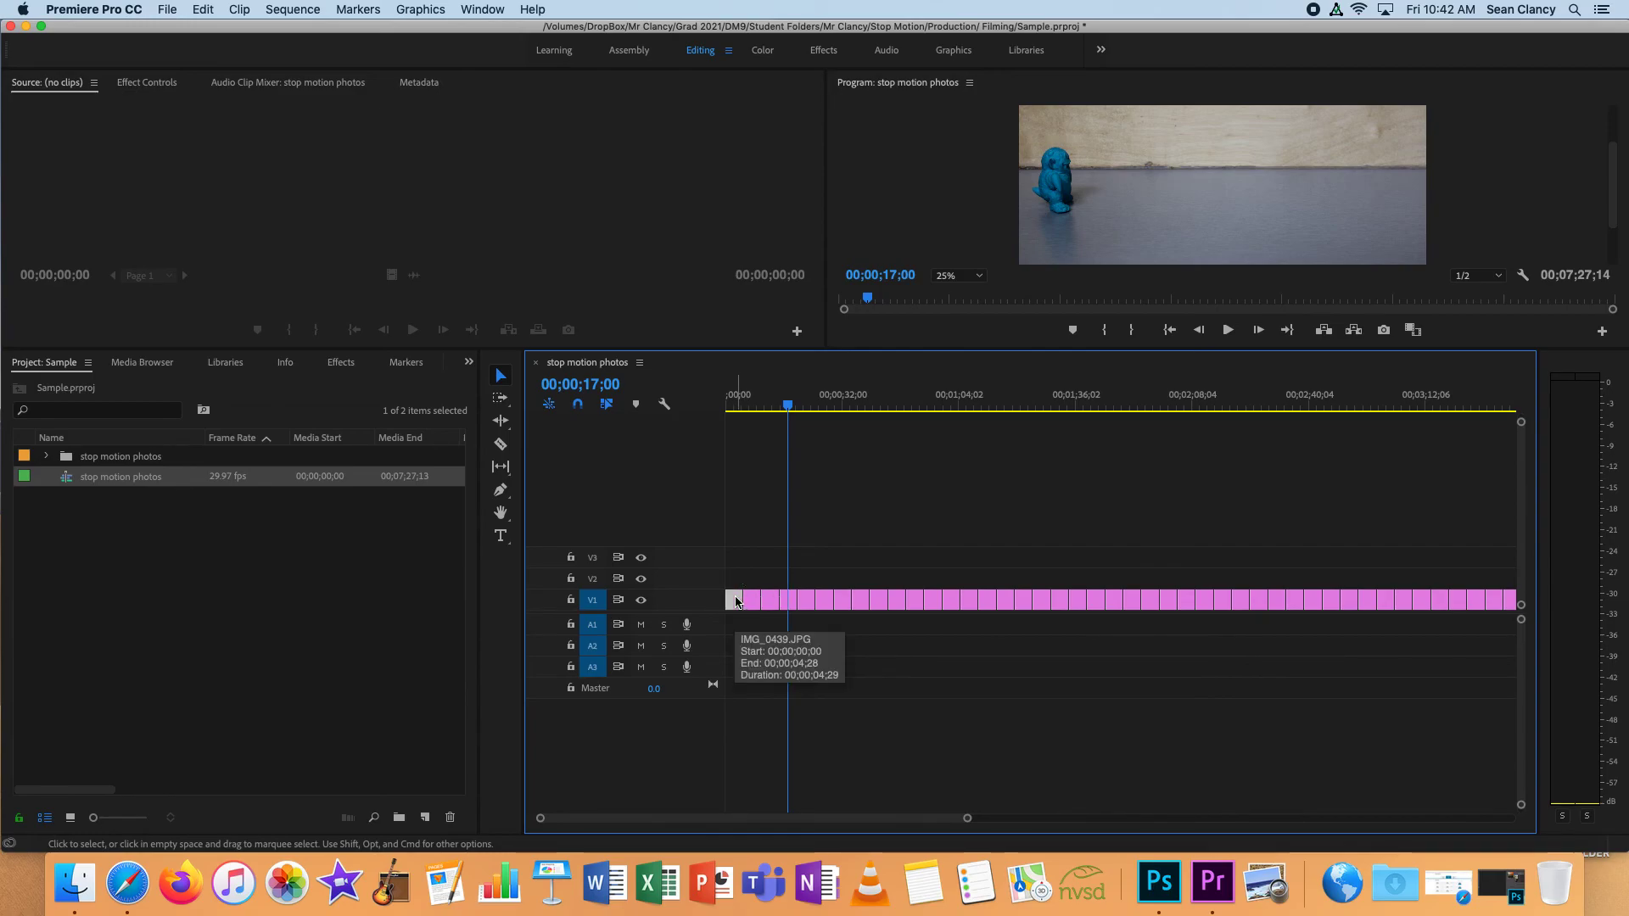
pyautogui.moveTo(786, 406); pyautogui.dragTo(719, 407)
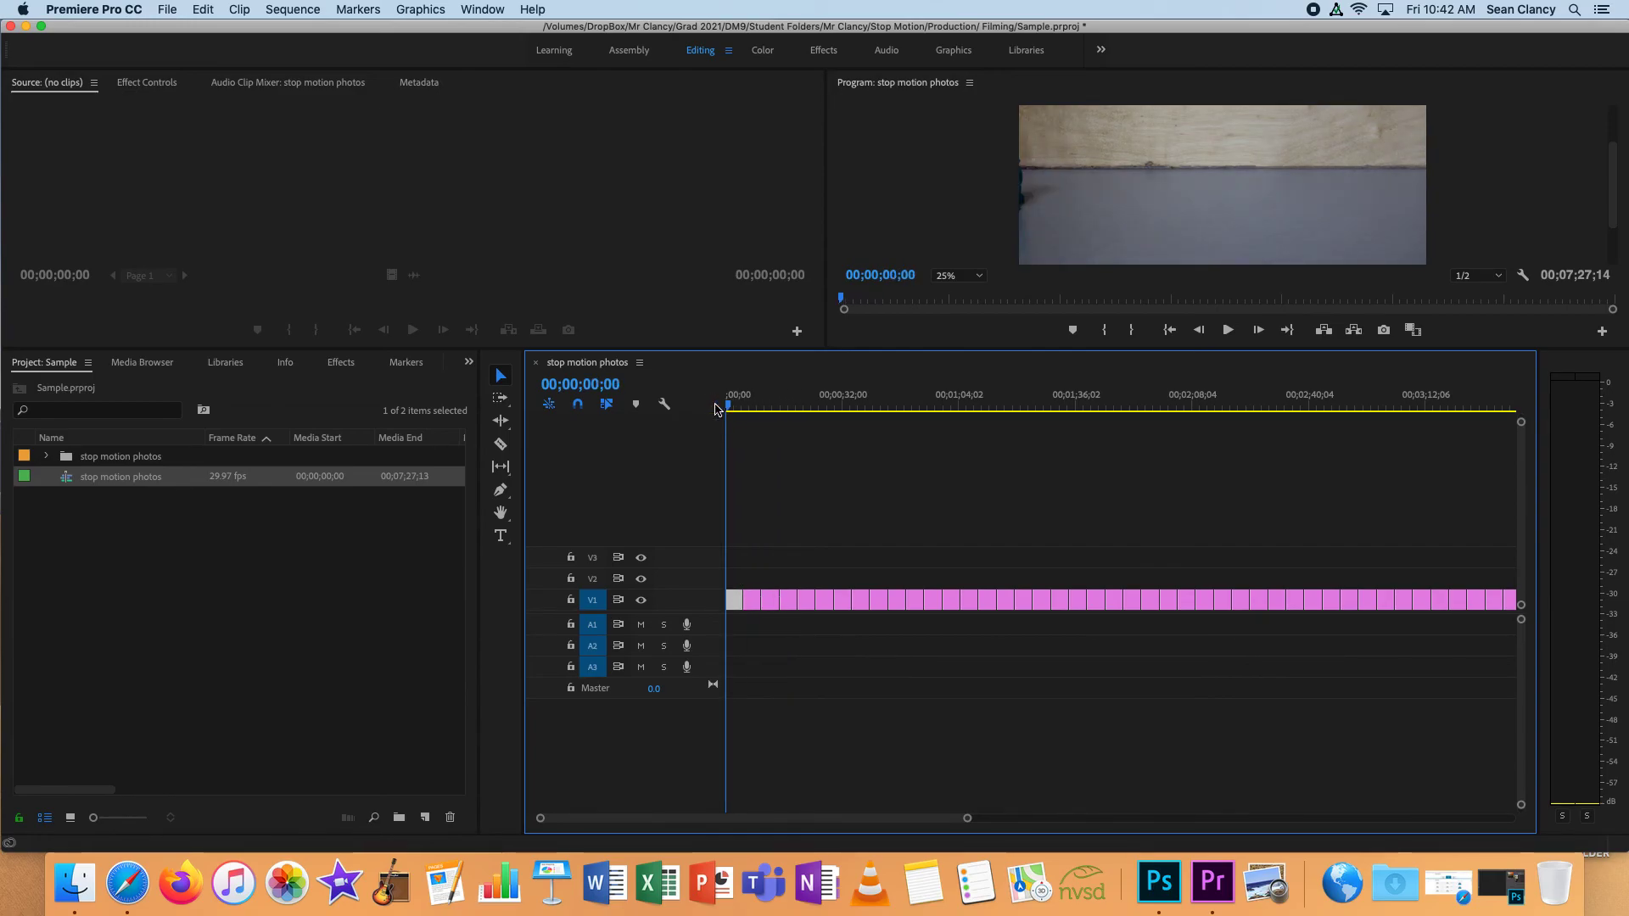
pyautogui.press('space')
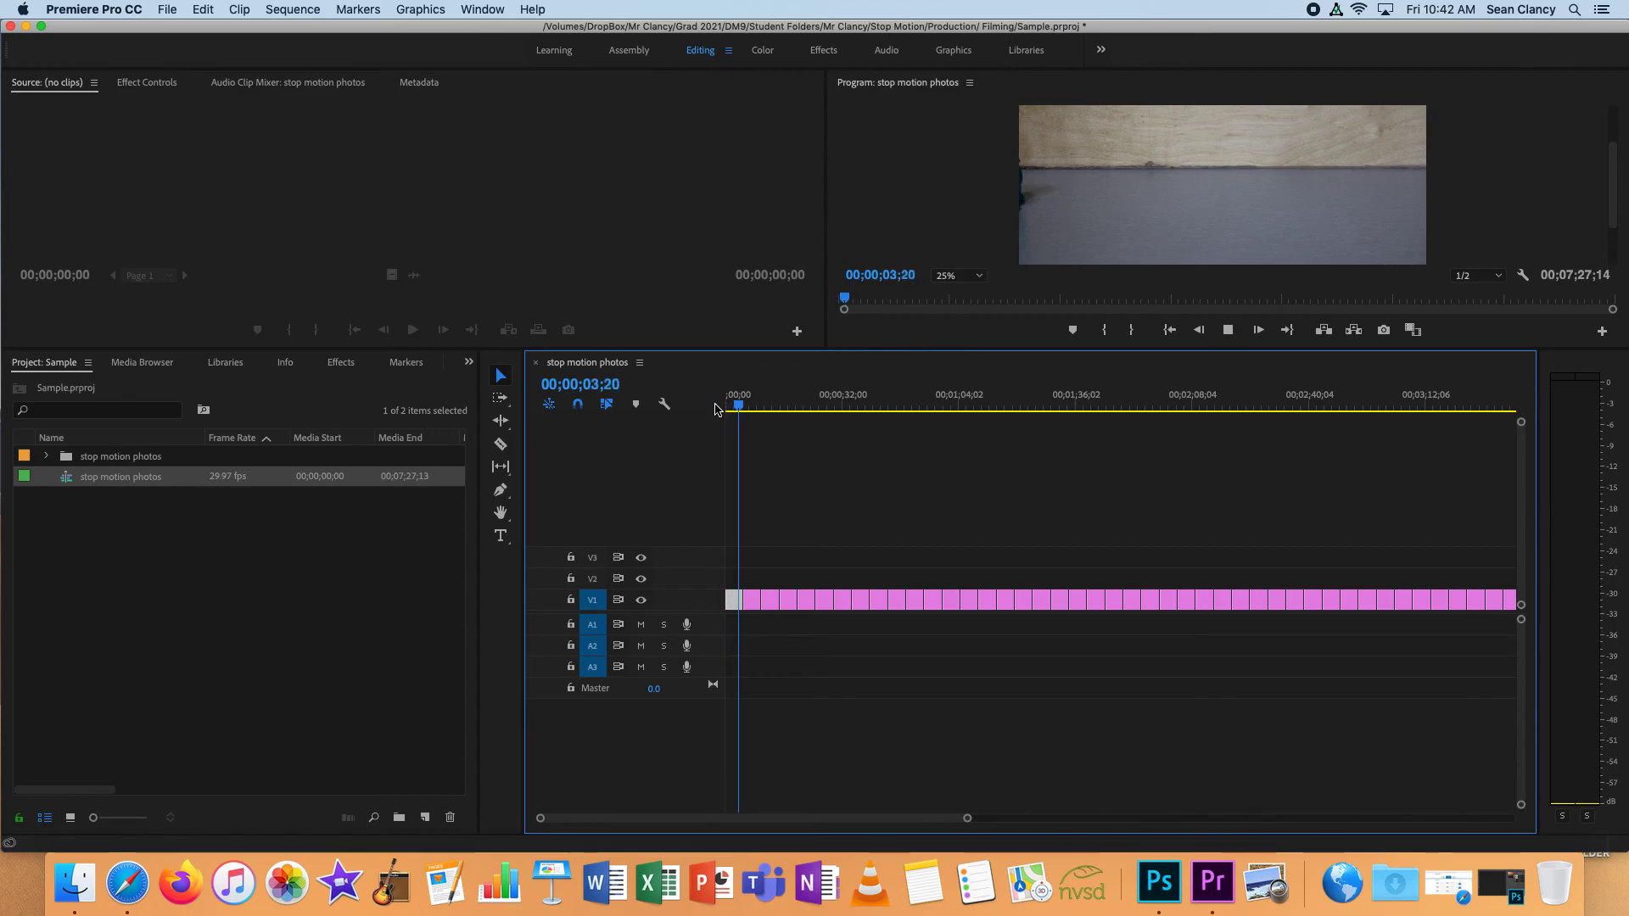
pyautogui.press('space')
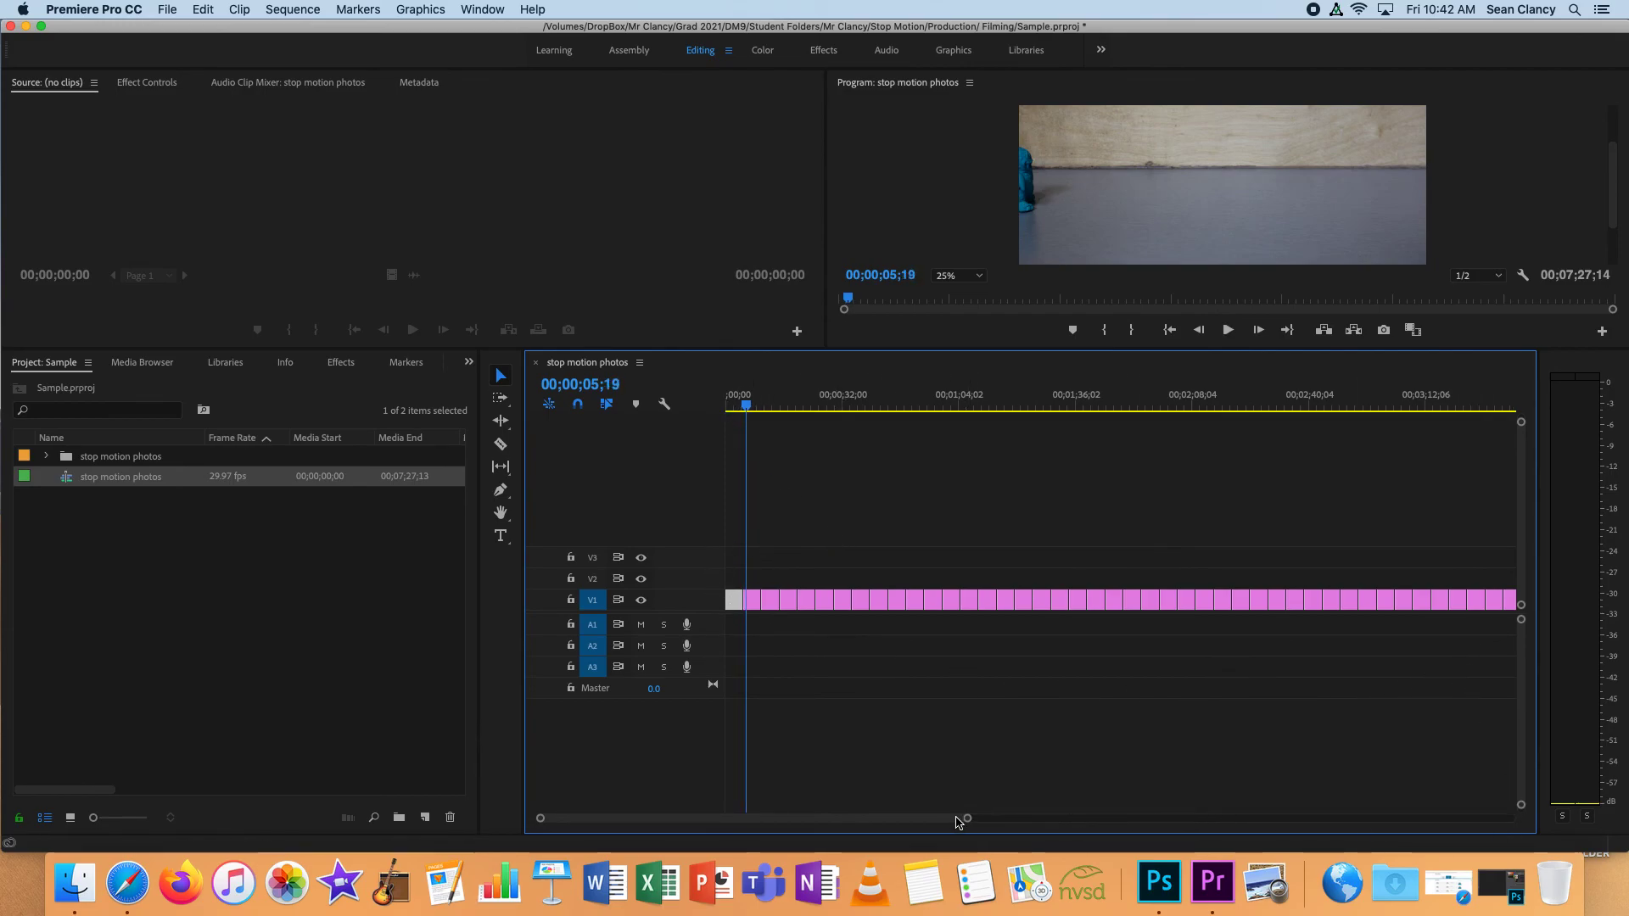
pyautogui.moveTo(967, 821); pyautogui.dragTo(1391, 822)
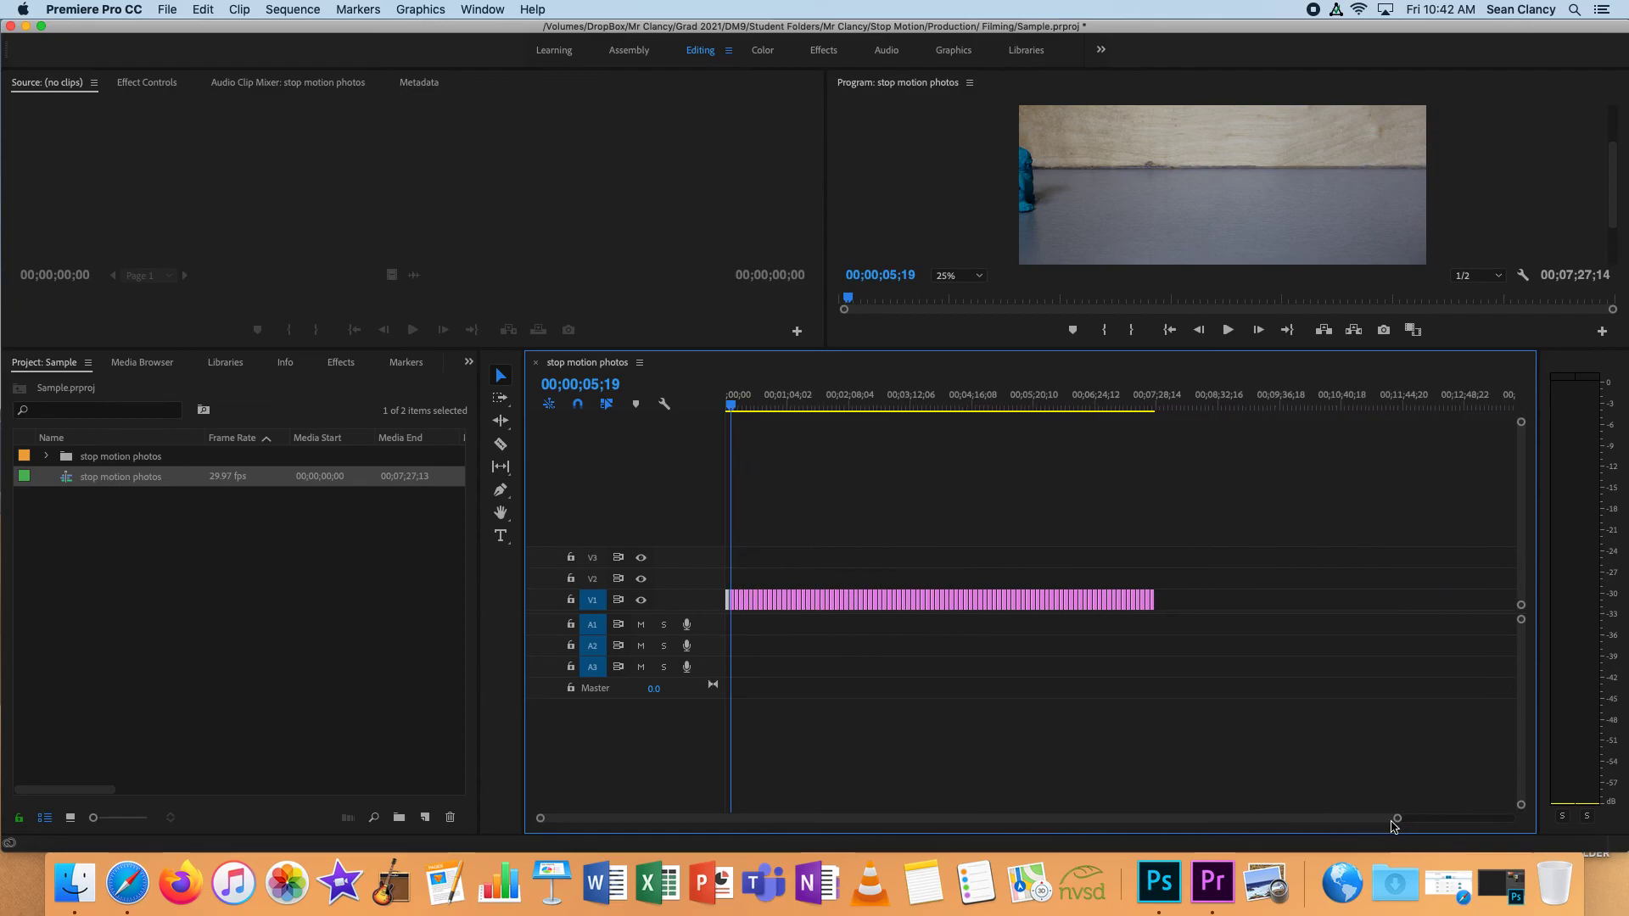
pyautogui.moveTo(1203, 630); pyautogui.dragTo(670, 569)
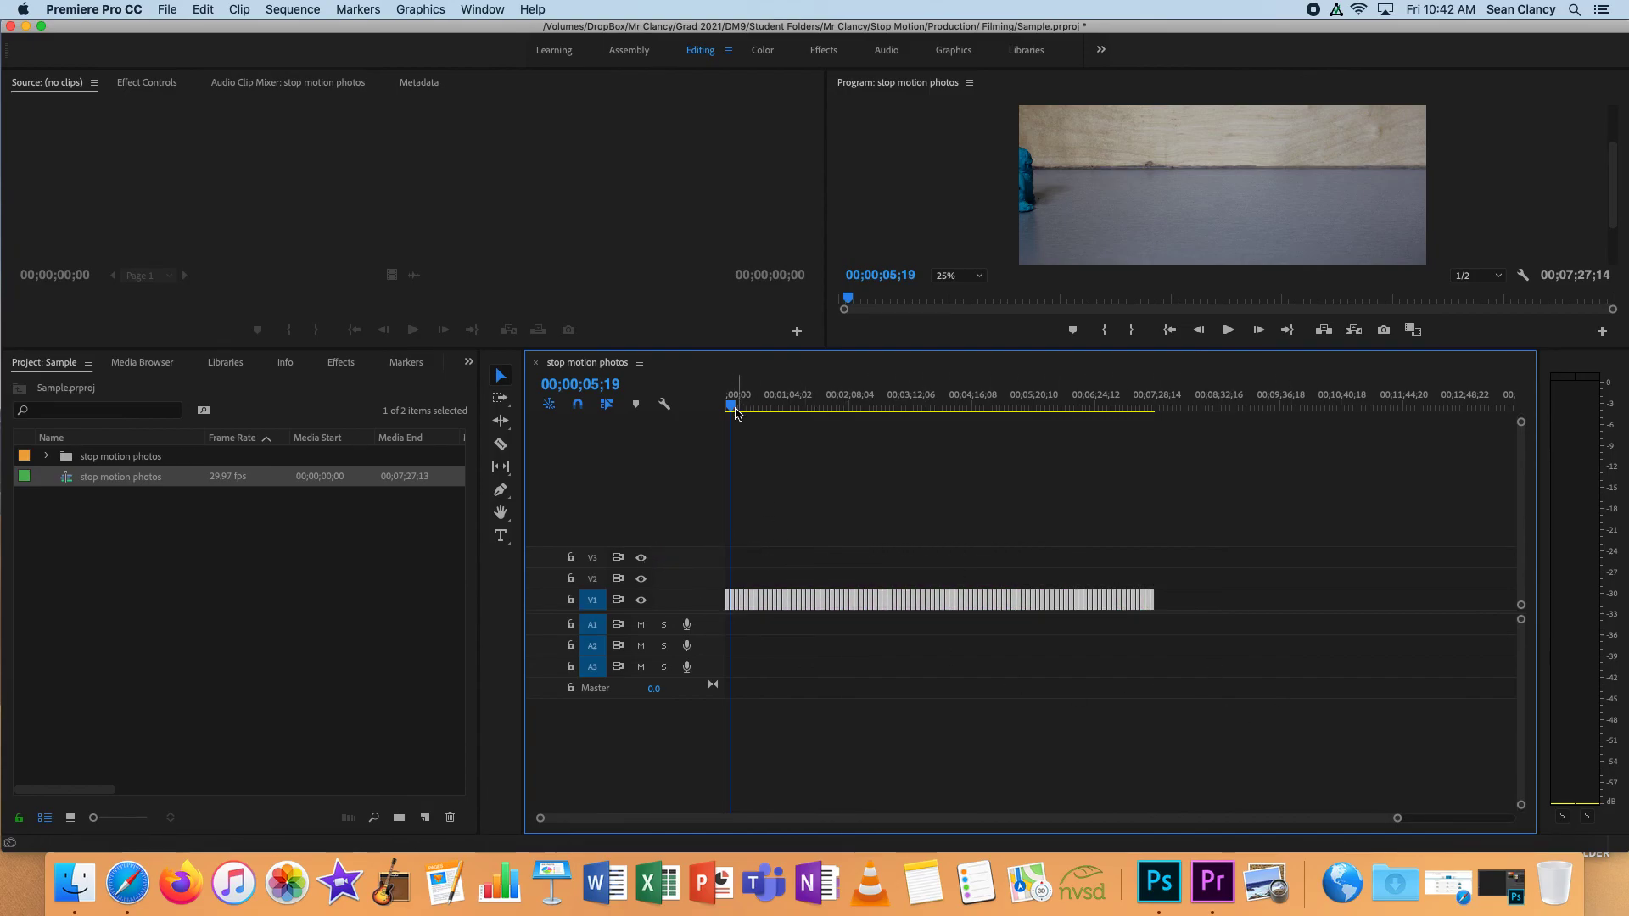
# Step: Give every photo clip a 5-frame duration with Ripple Edit, shrinking the sequence to 15 seconds
pyautogui.moveTo(731, 402); pyautogui.dragTo(691, 406)
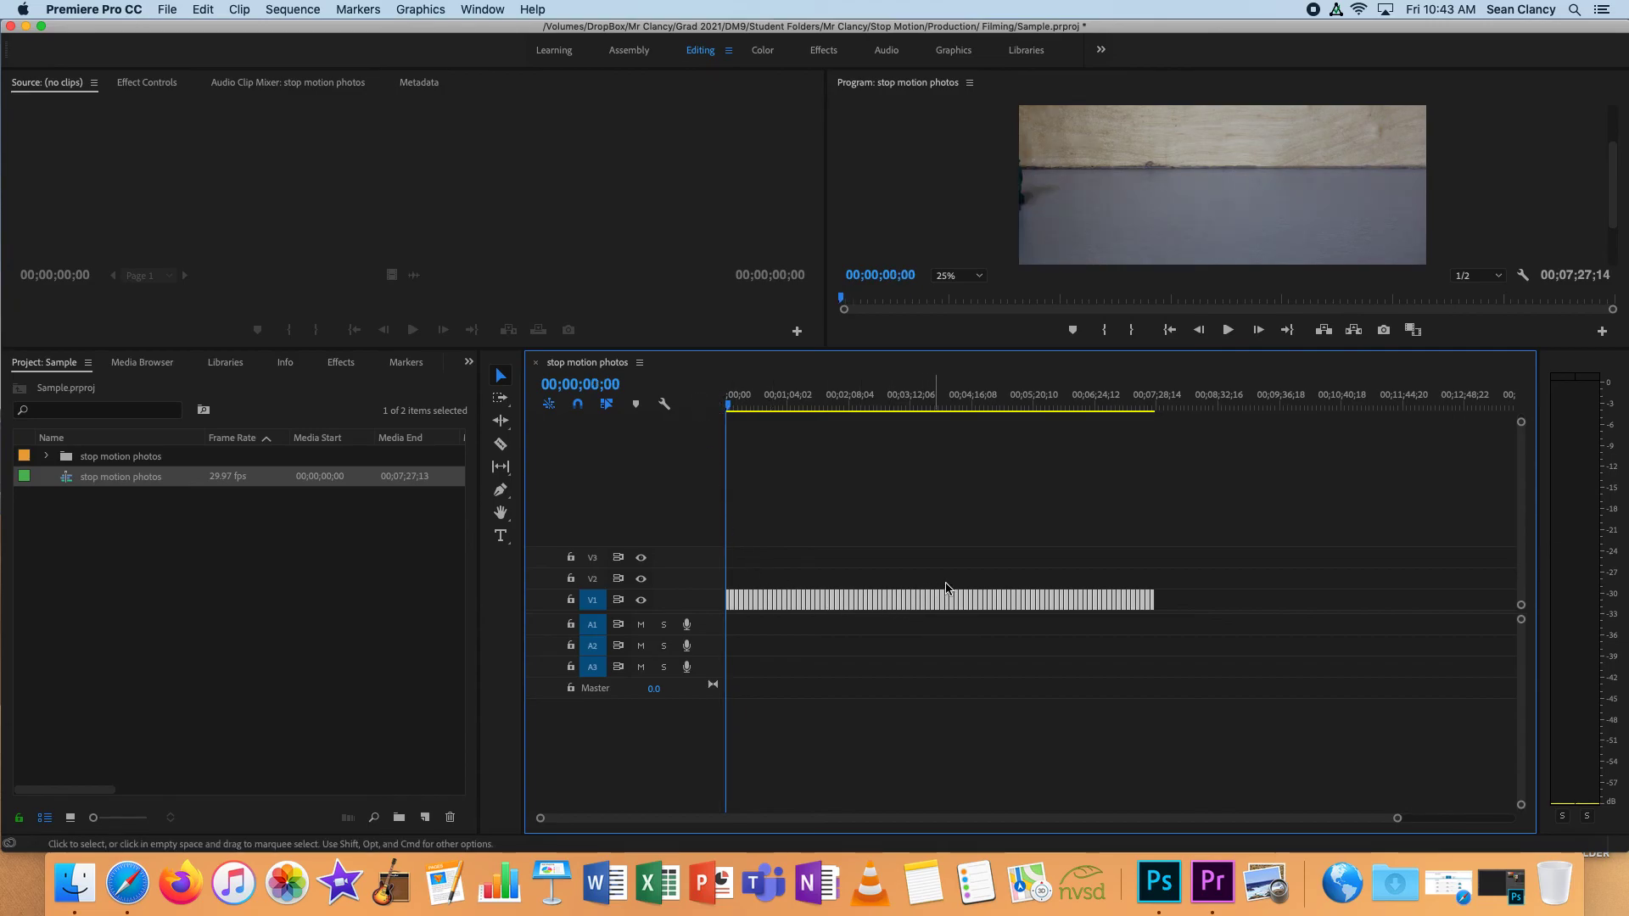
pyautogui.rightClick(1018, 603)
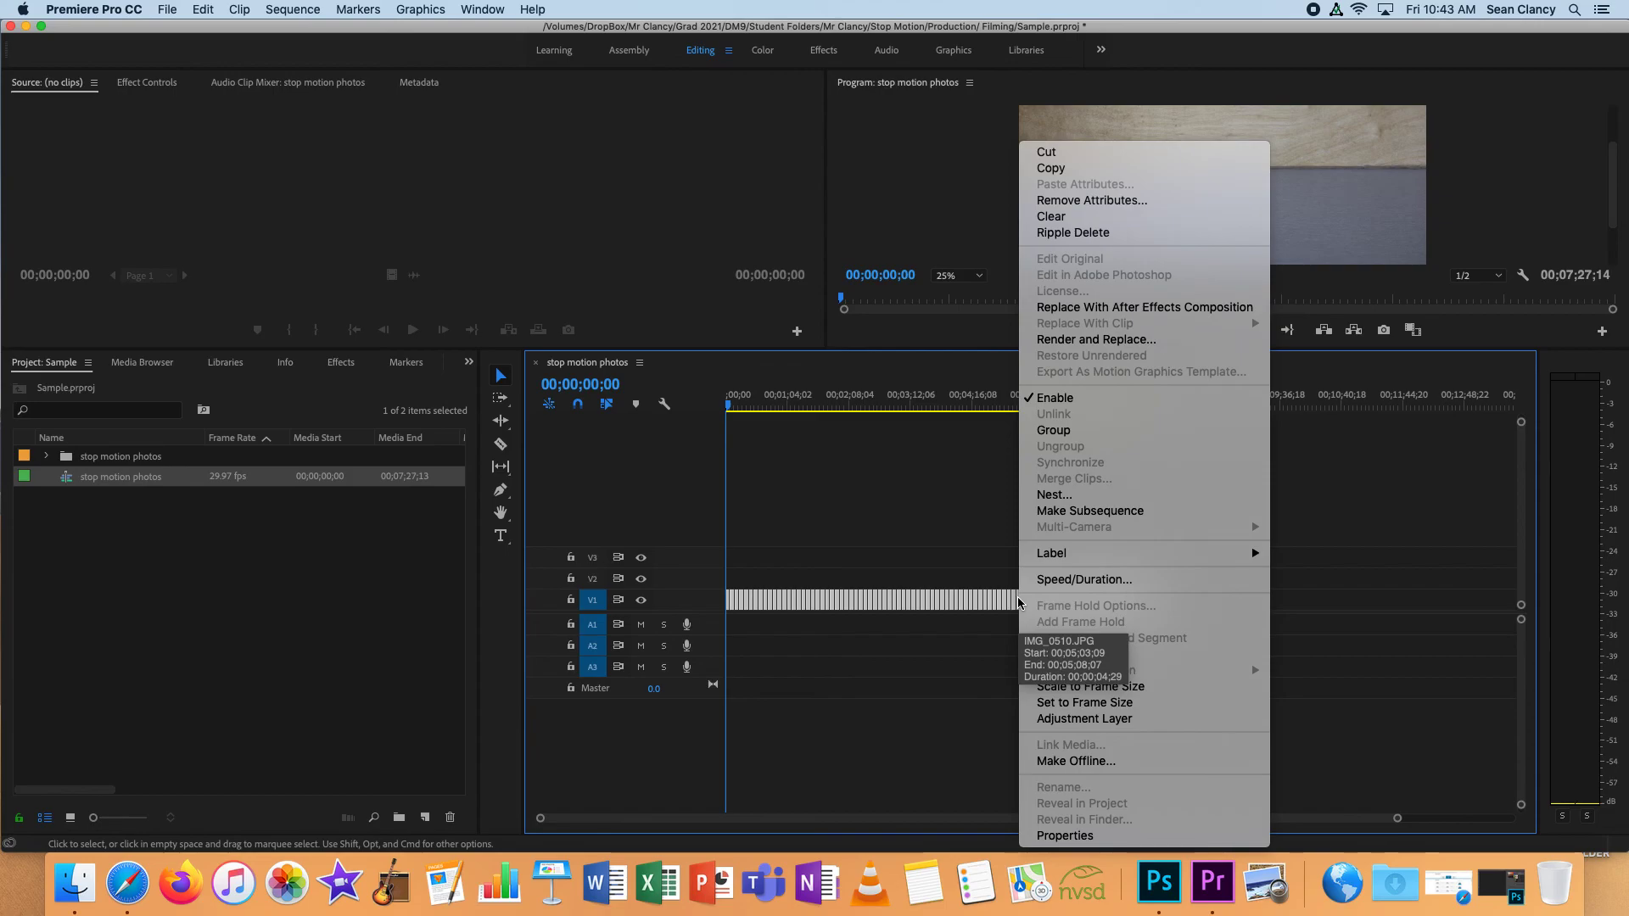
pyautogui.click(1066, 583)
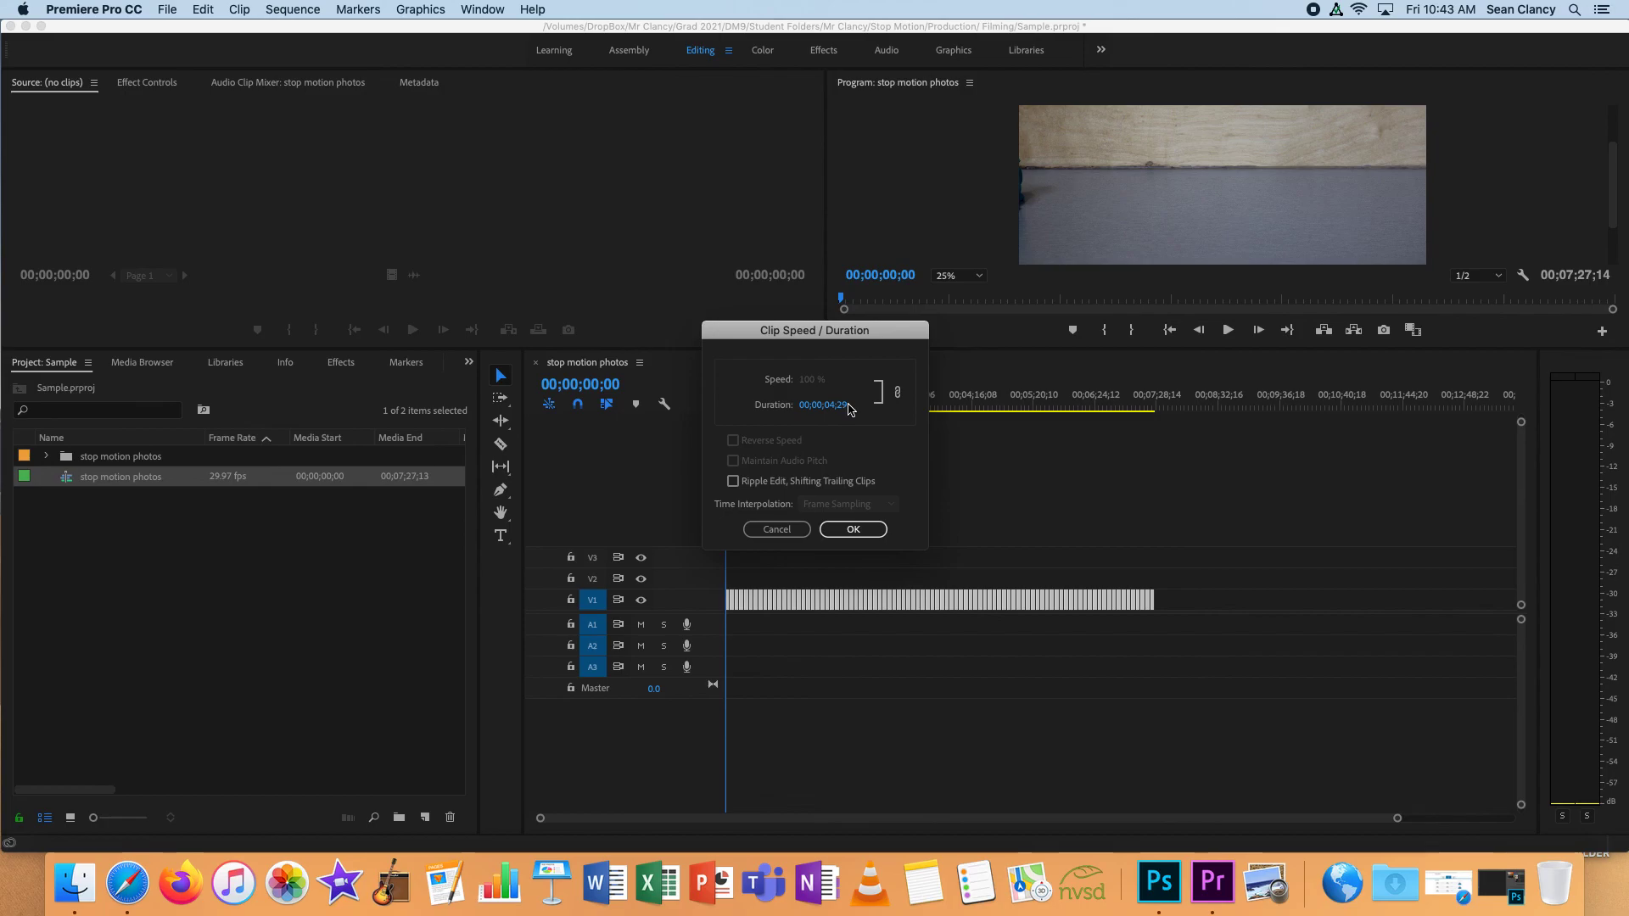
pyautogui.click(823, 404)
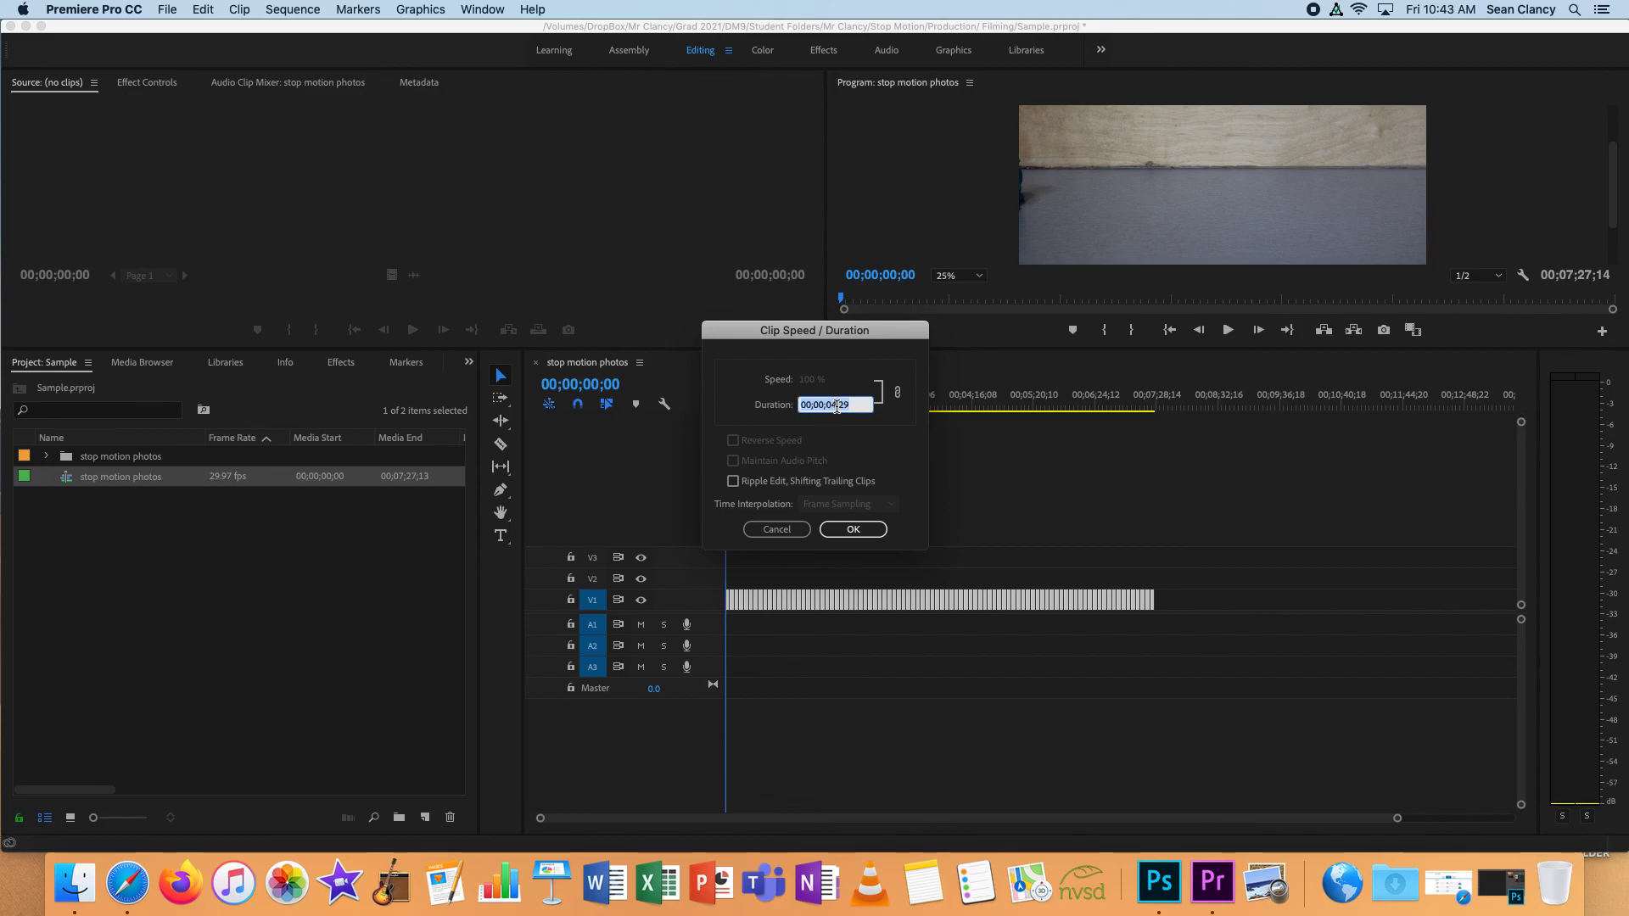
pyautogui.press('BackSpace')
pyautogui.write('0')
pyautogui.doubleClick(848, 406)
pyautogui.click(872, 406)
pyautogui.write('05')
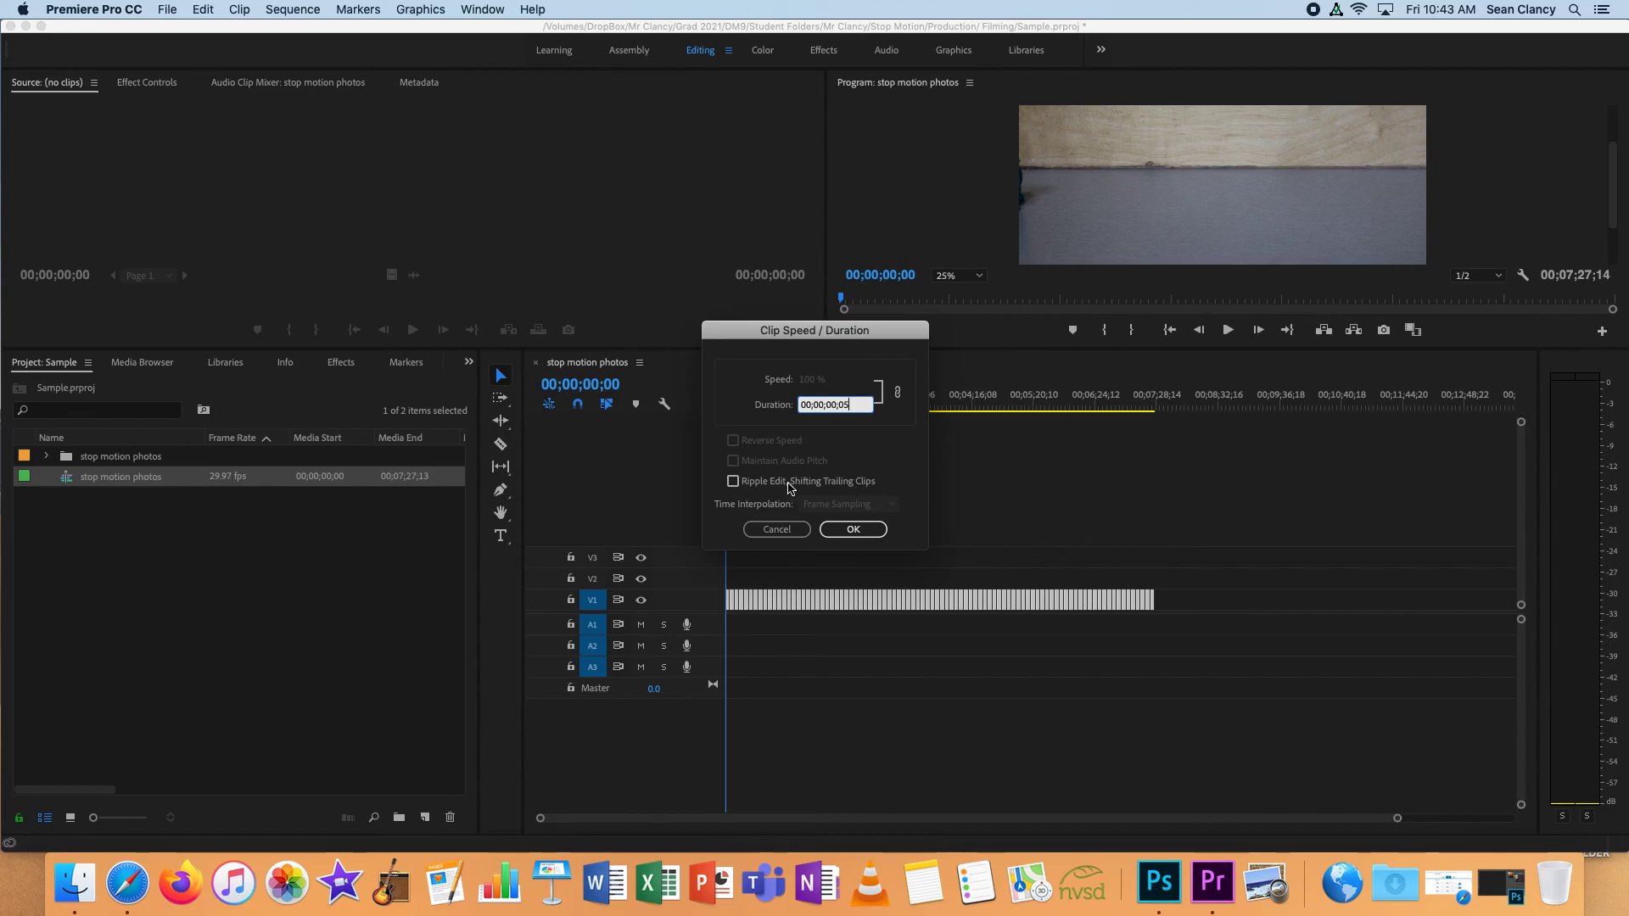
pyautogui.click(734, 482)
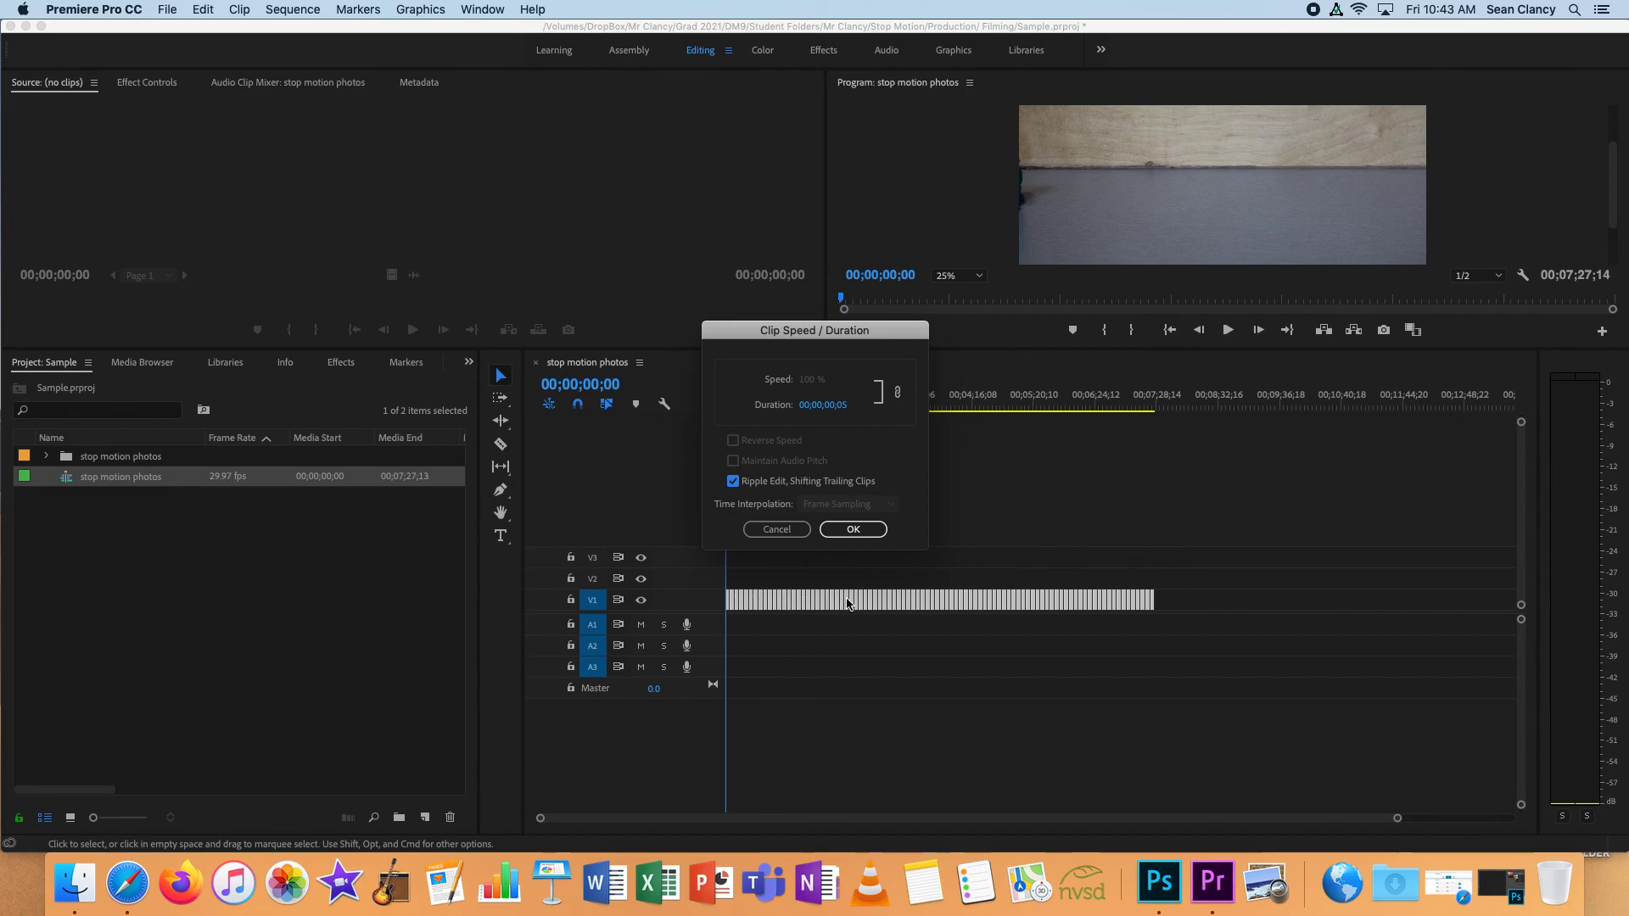
pyautogui.click(853, 528)
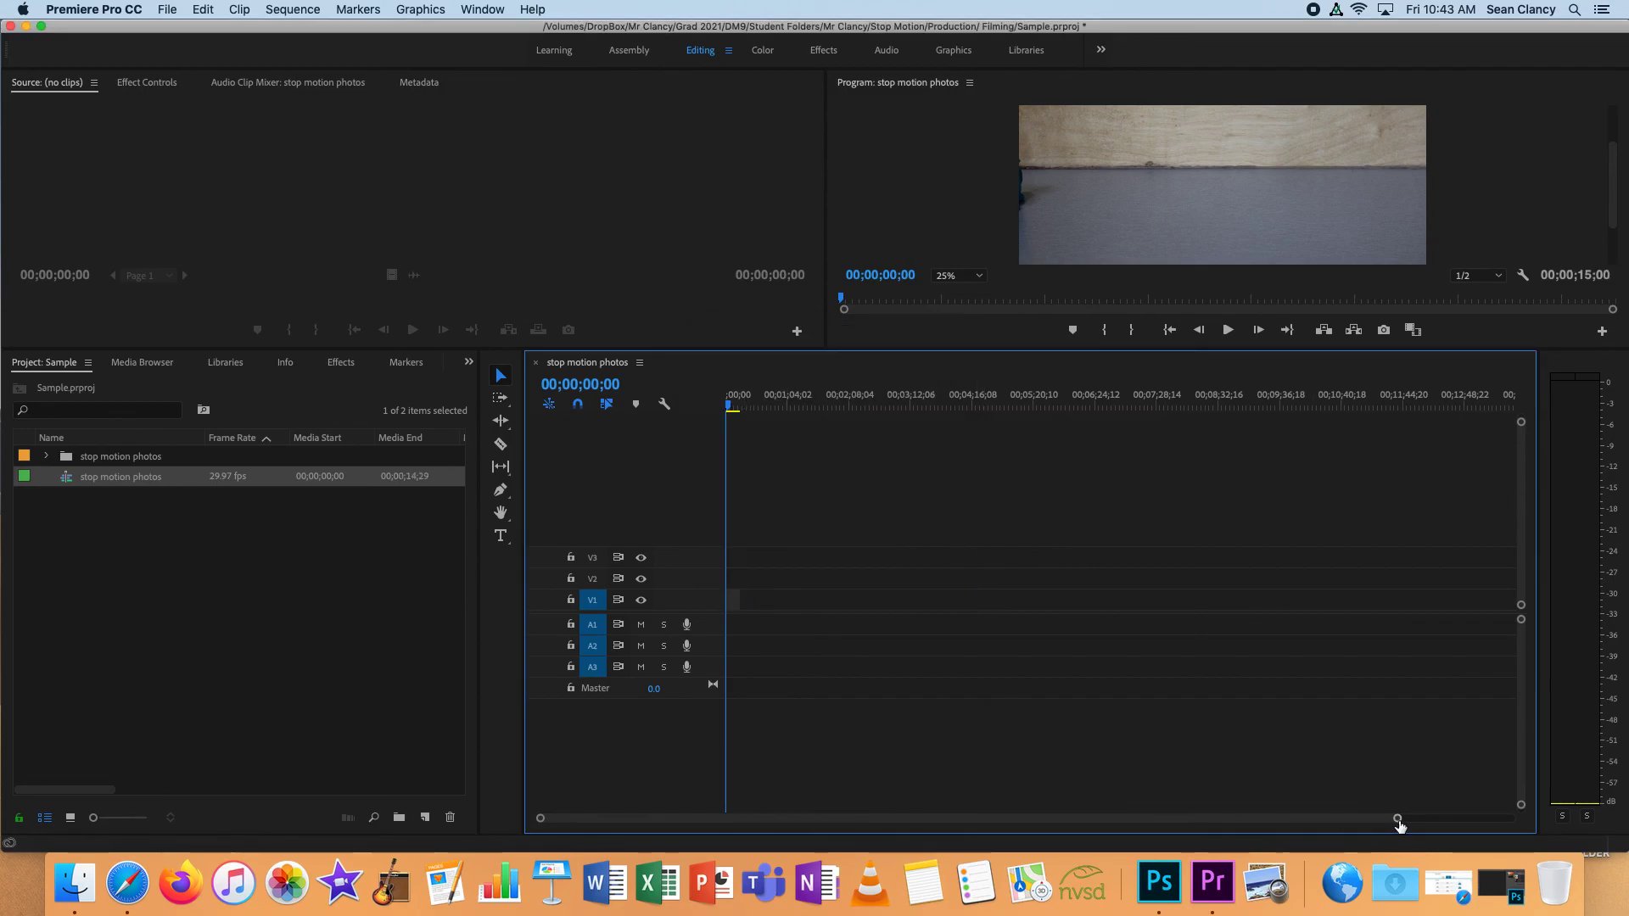
pyautogui.moveTo(1398, 820); pyautogui.dragTo(1052, 829)
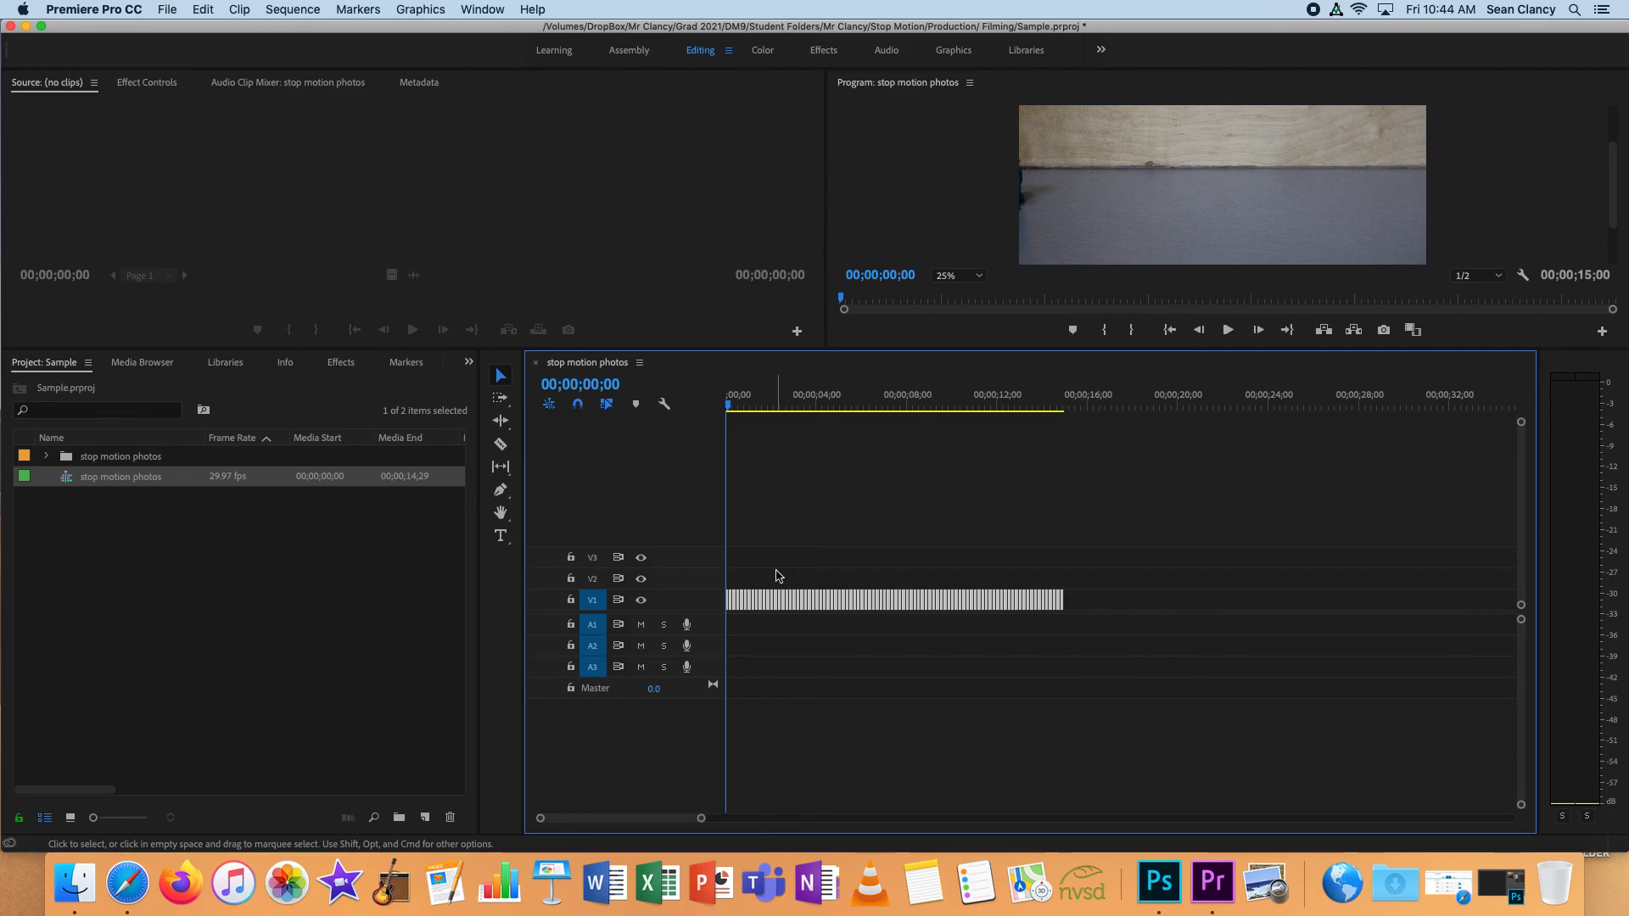
# Step: Deselect, then select all the 5-frame photo clips with Cmd+A
pyautogui.click(1091, 640)
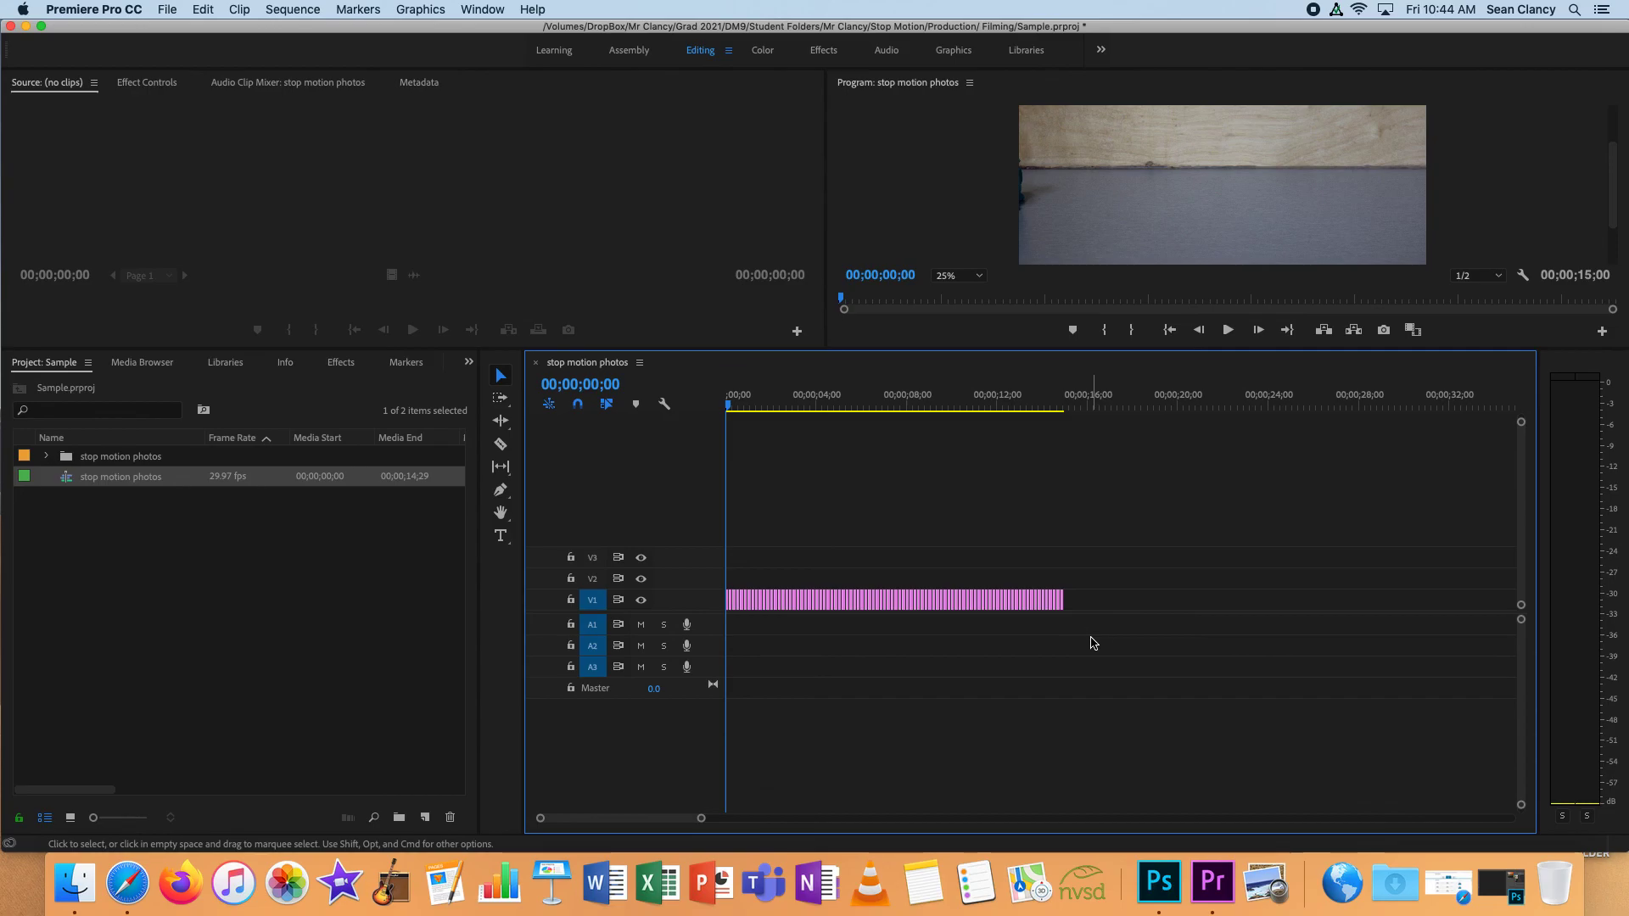
pyautogui.press('super+a')
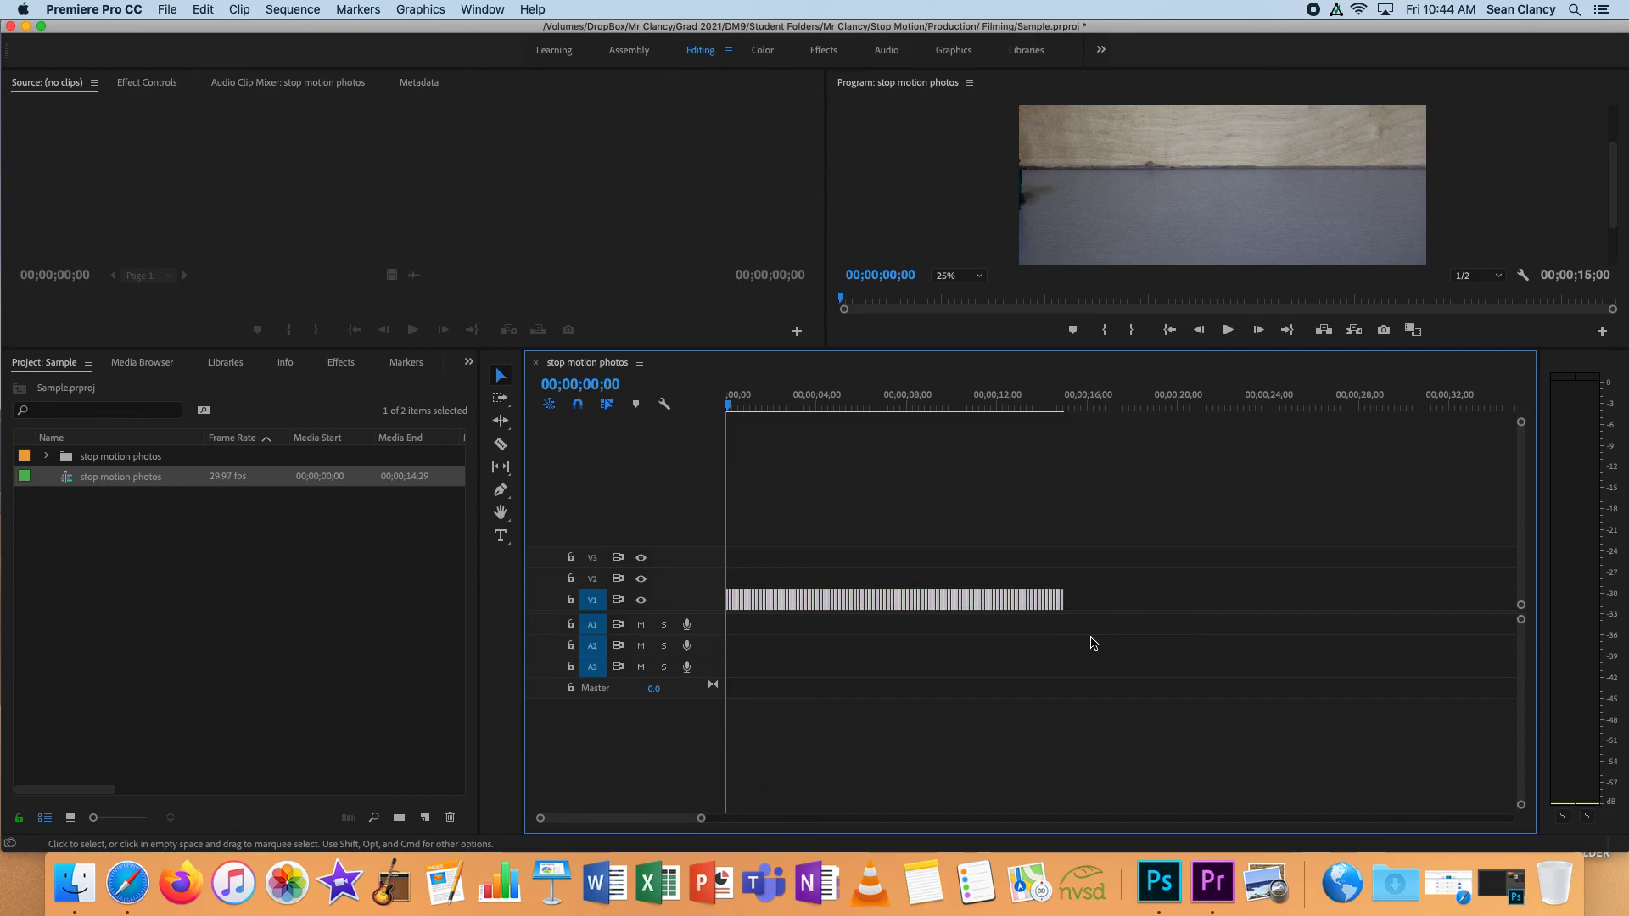
# Step: Nest the selected clips as 'Nested Sequence 01' and briefly play the result
pyautogui.rightClick(974, 601)
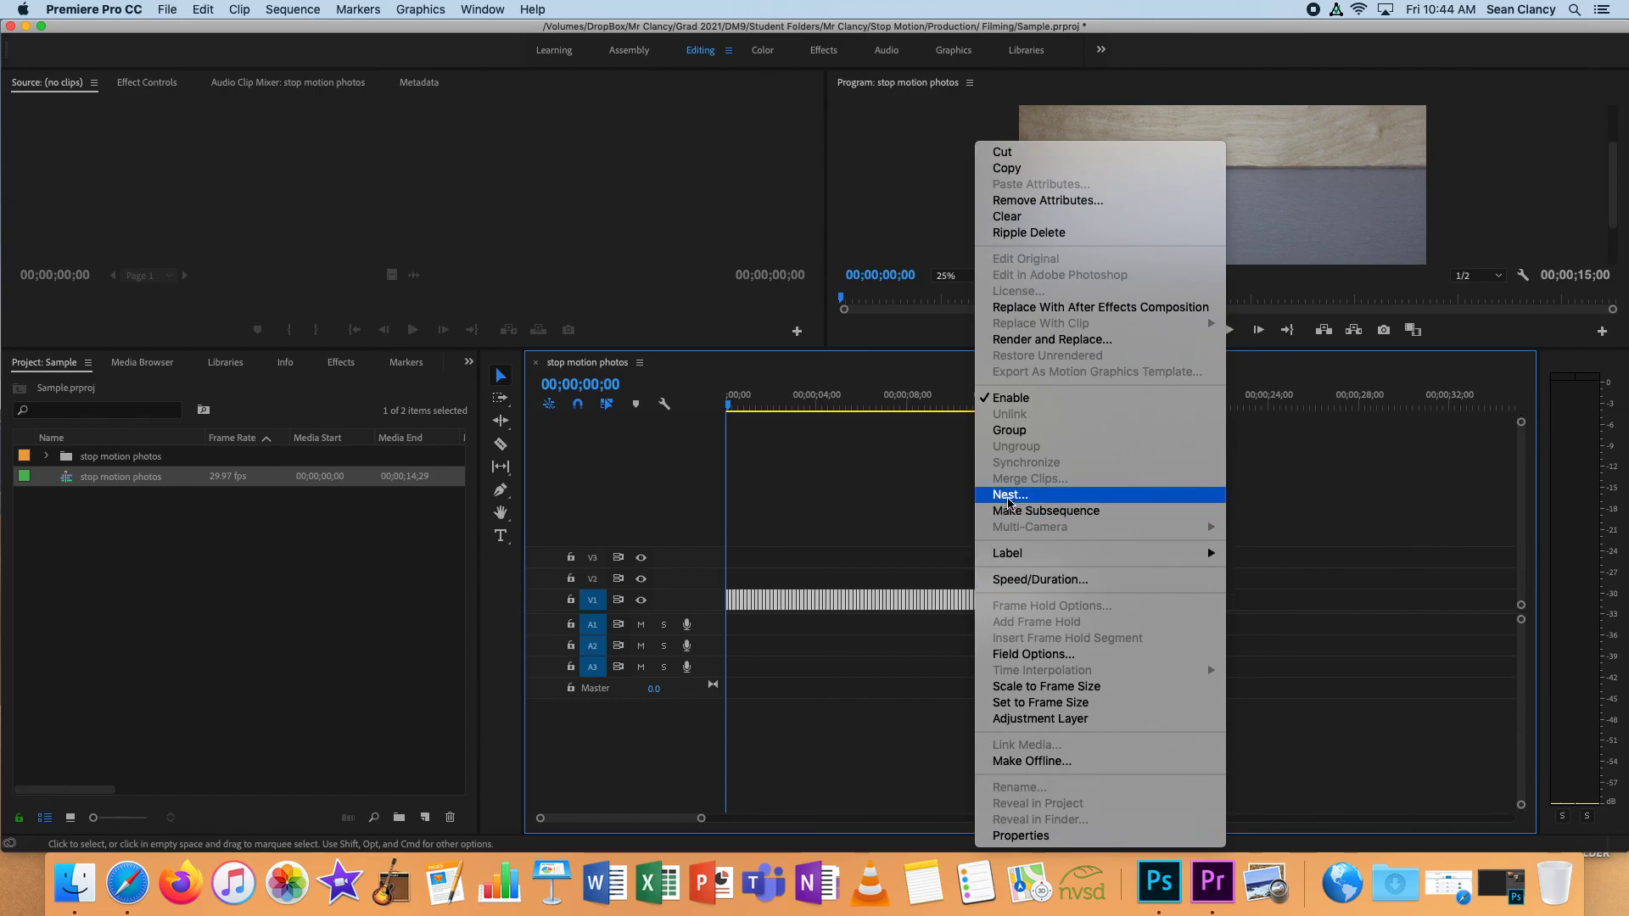
pyautogui.click(1008, 495)
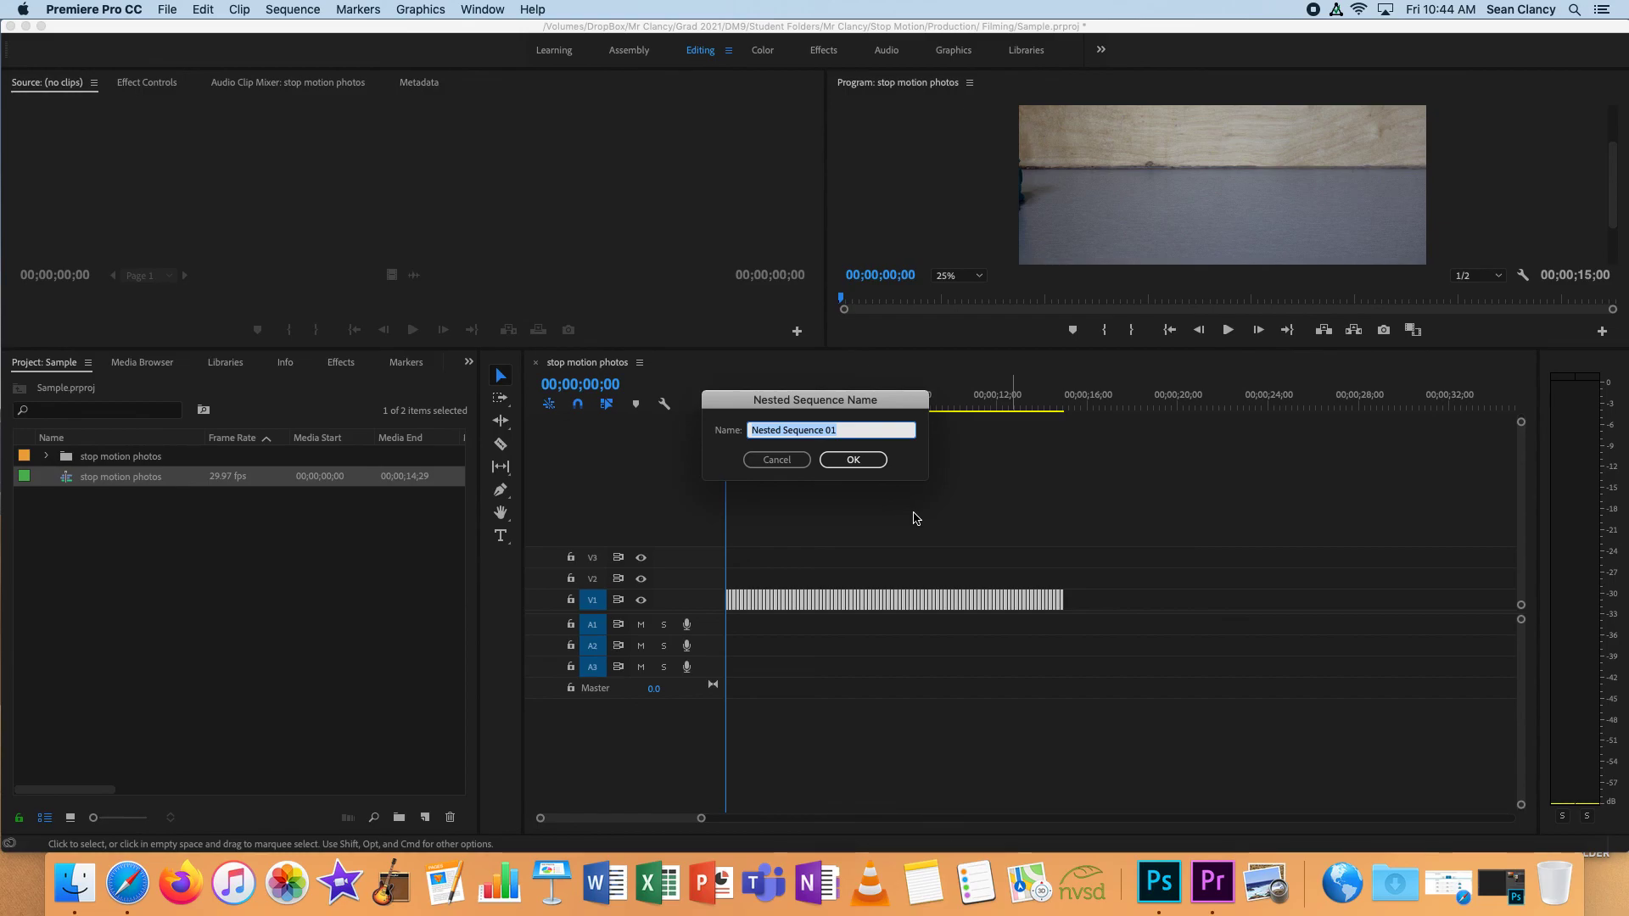
pyautogui.click(850, 459)
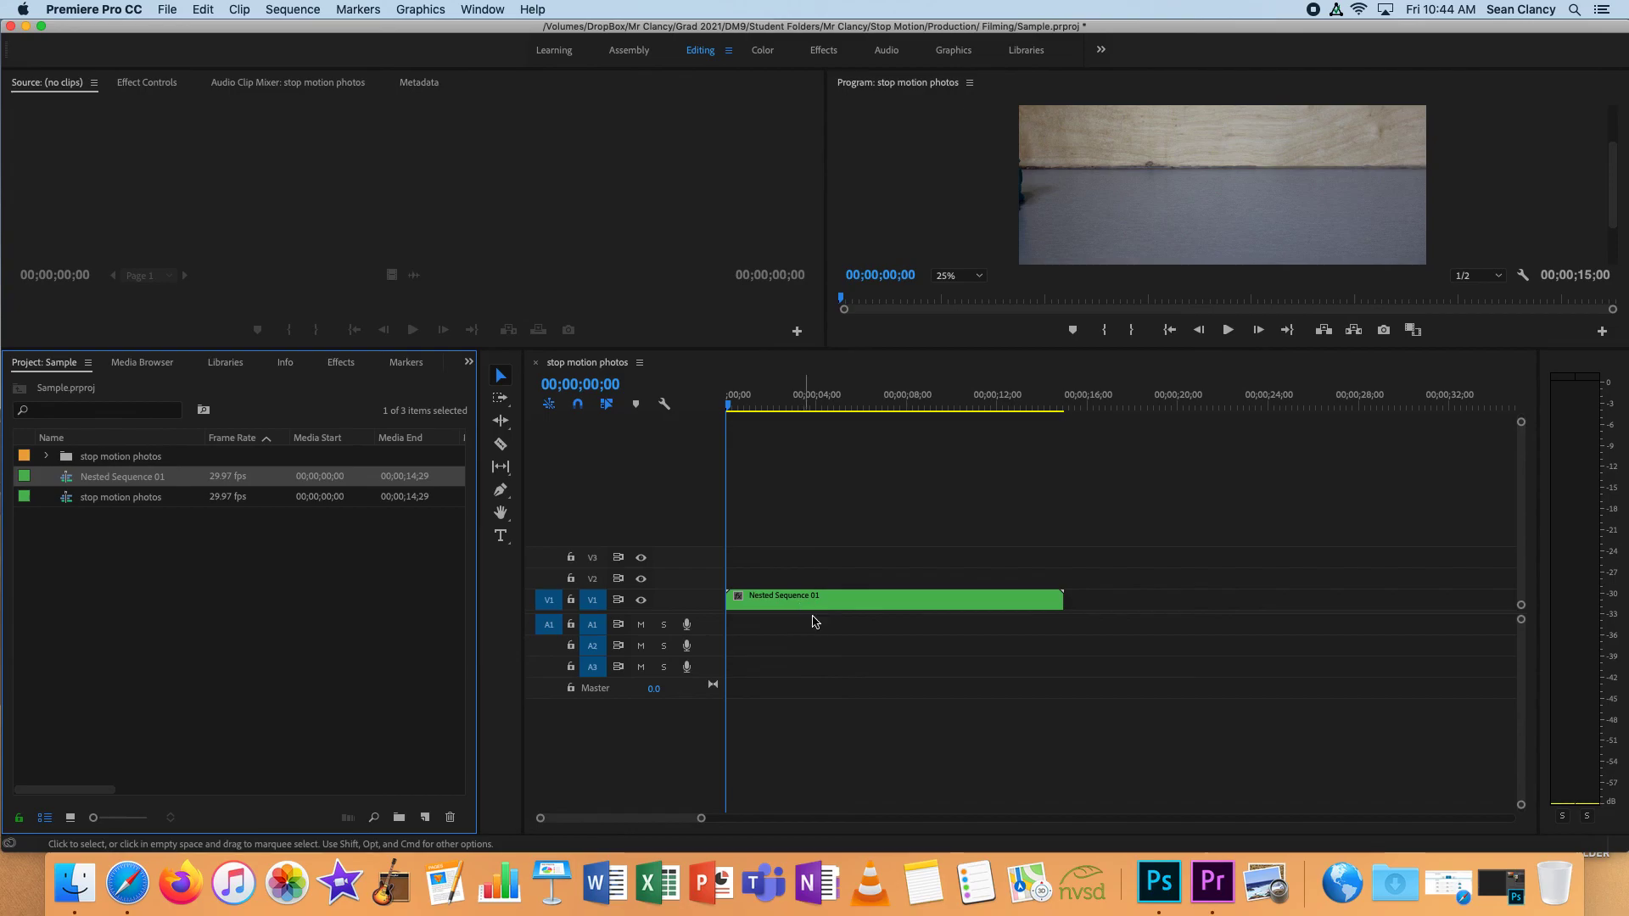
pyautogui.press('space')
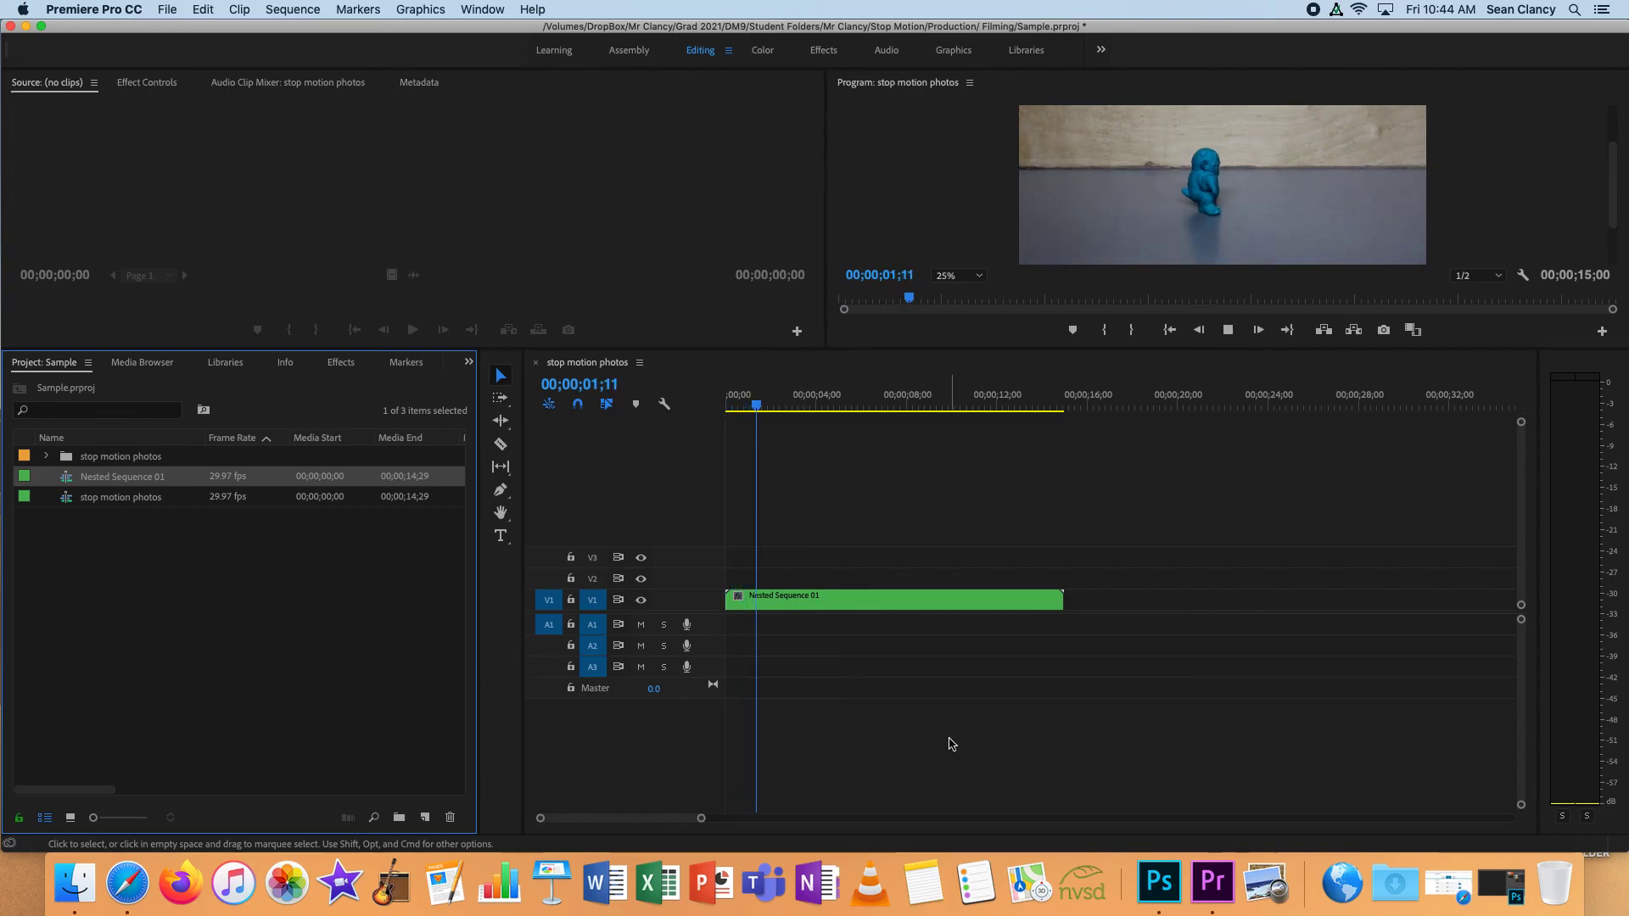
pyautogui.press('space')
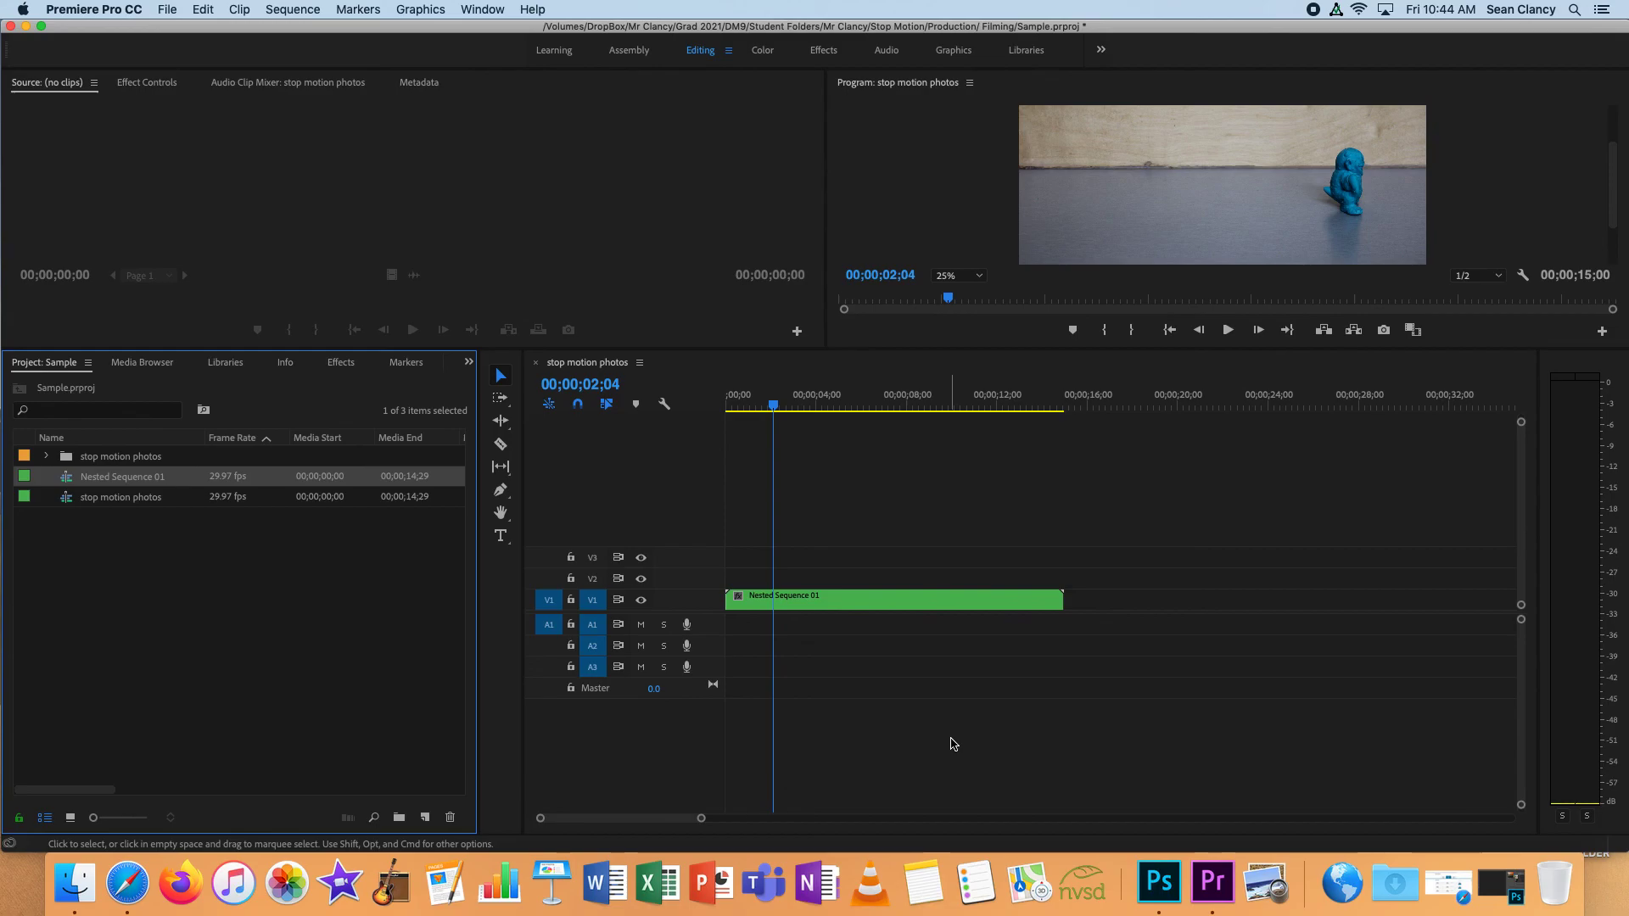
pyautogui.rightClick(879, 603)
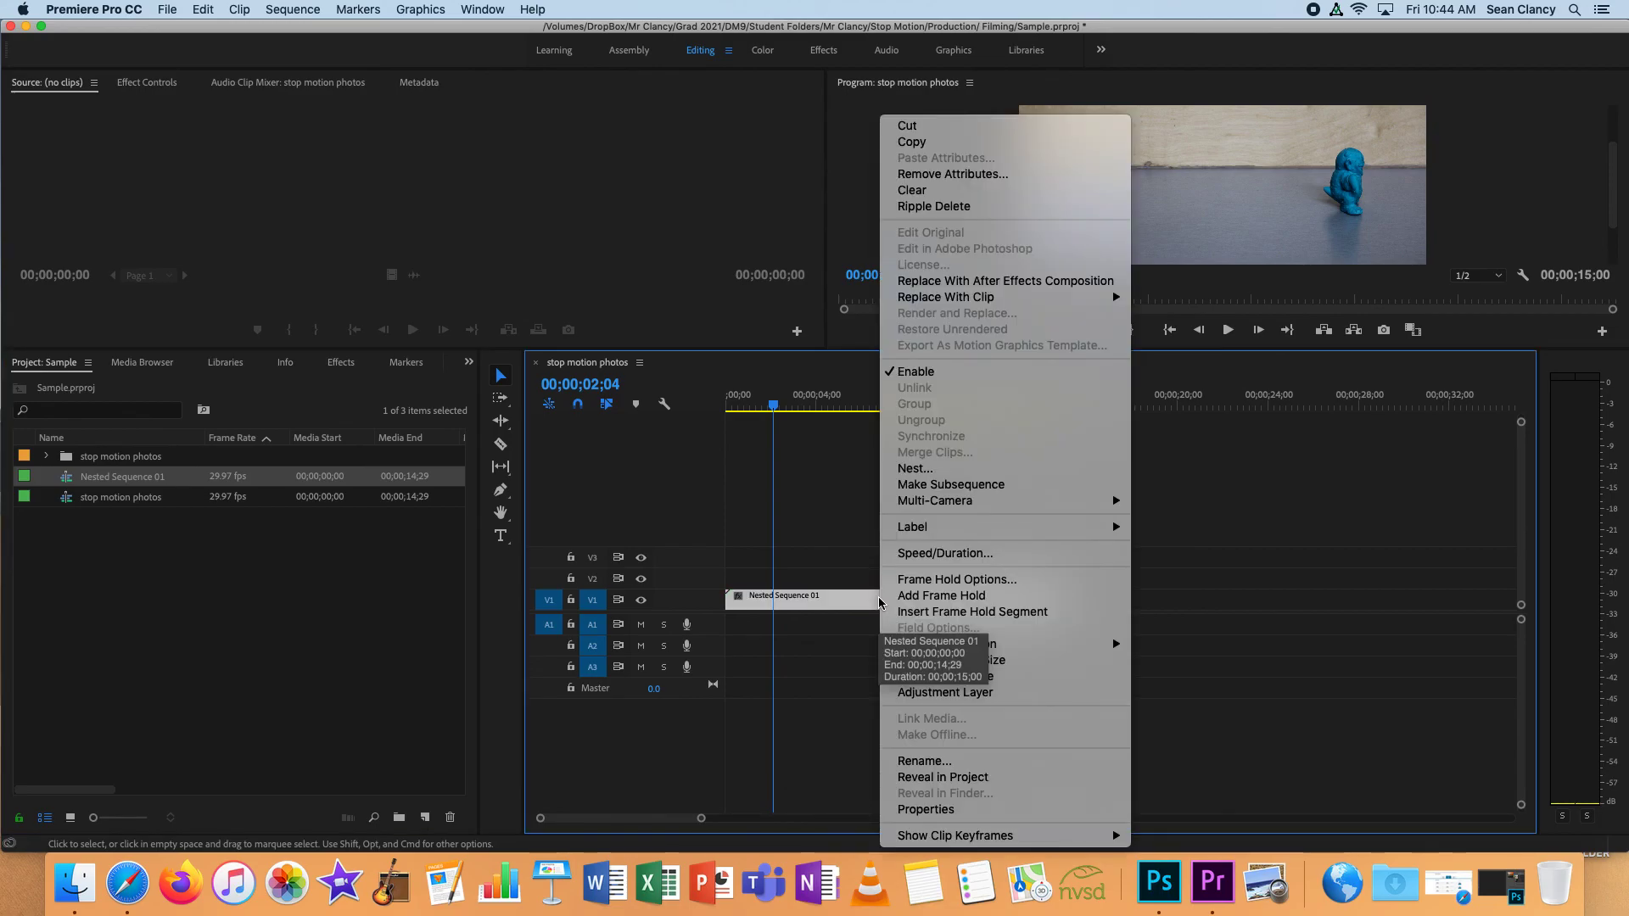
pyautogui.click(927, 553)
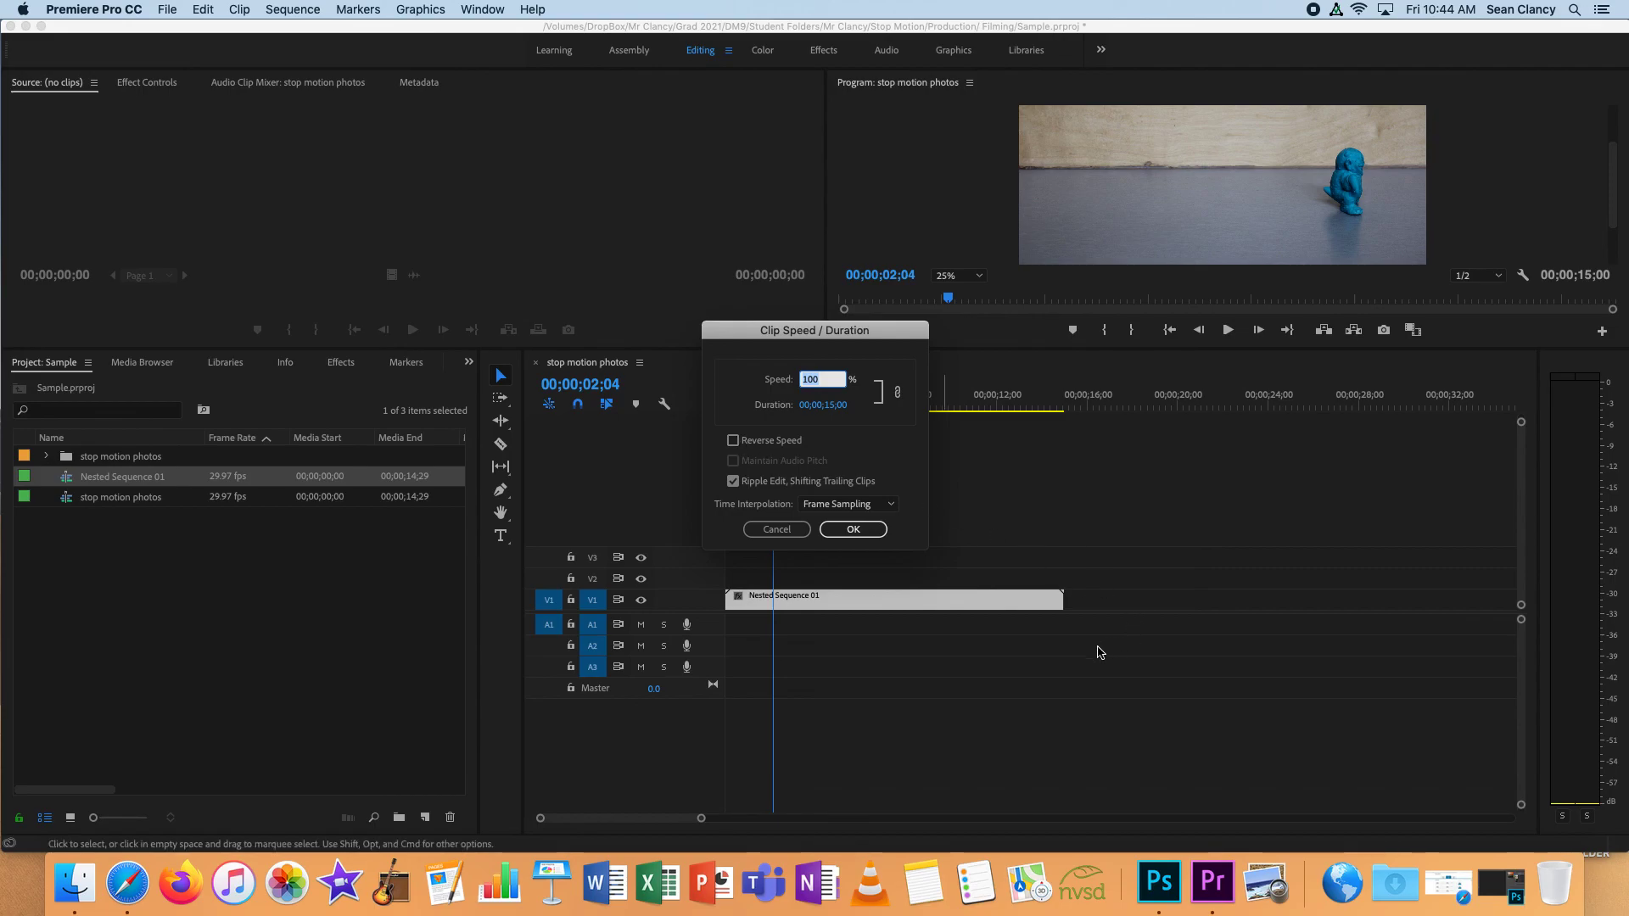
pyautogui.click(785, 529)
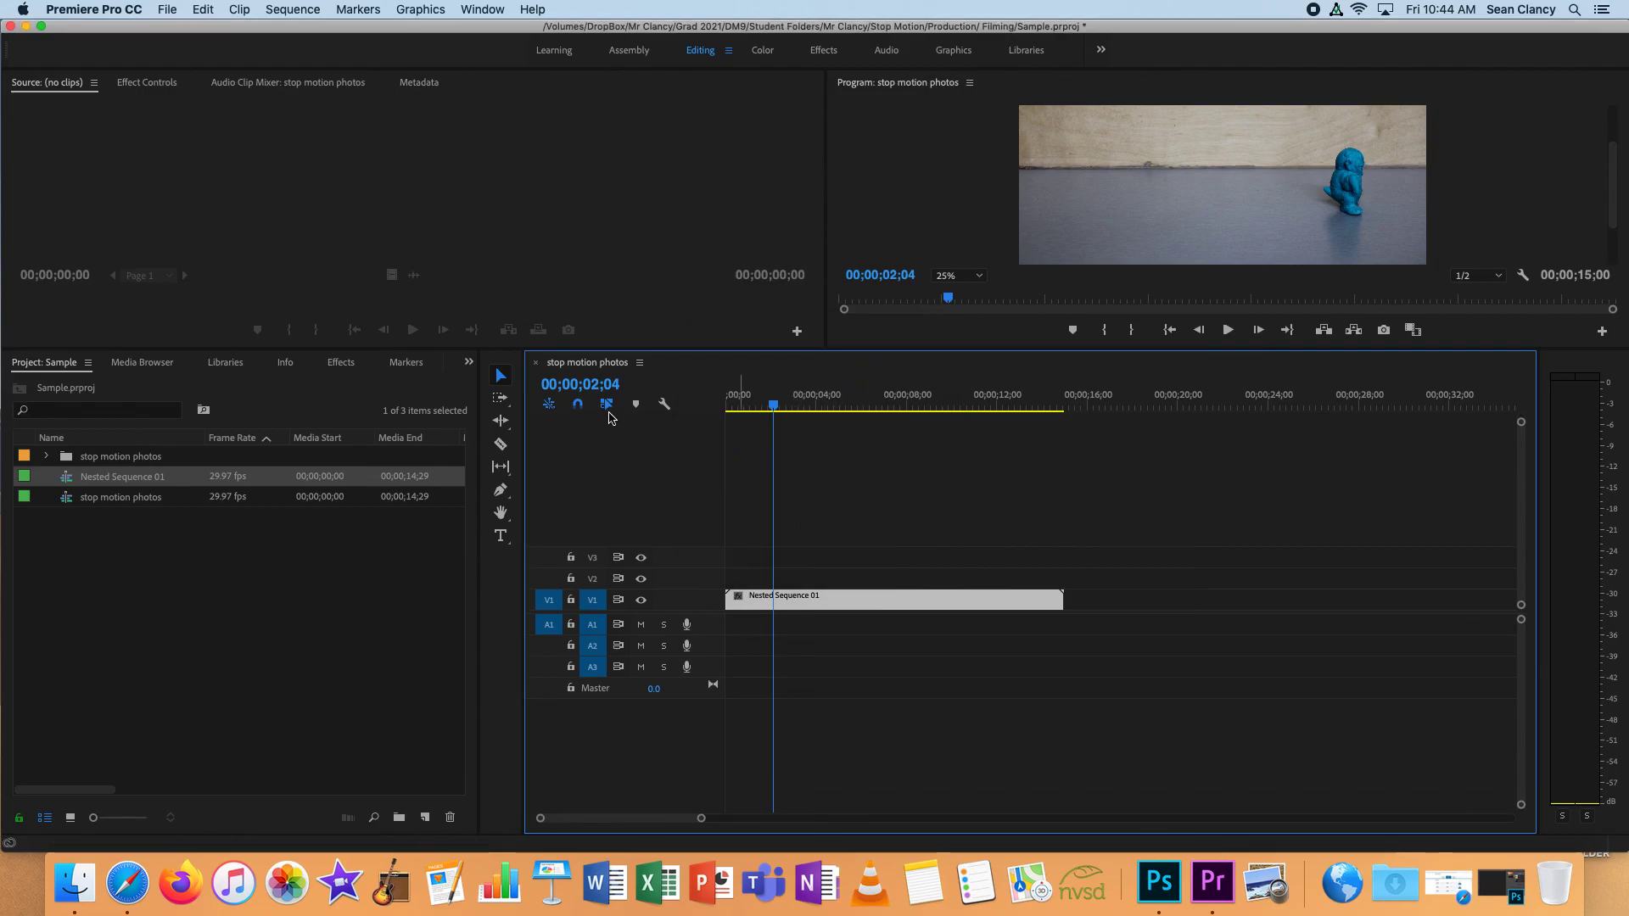
pyautogui.click(167, 11)
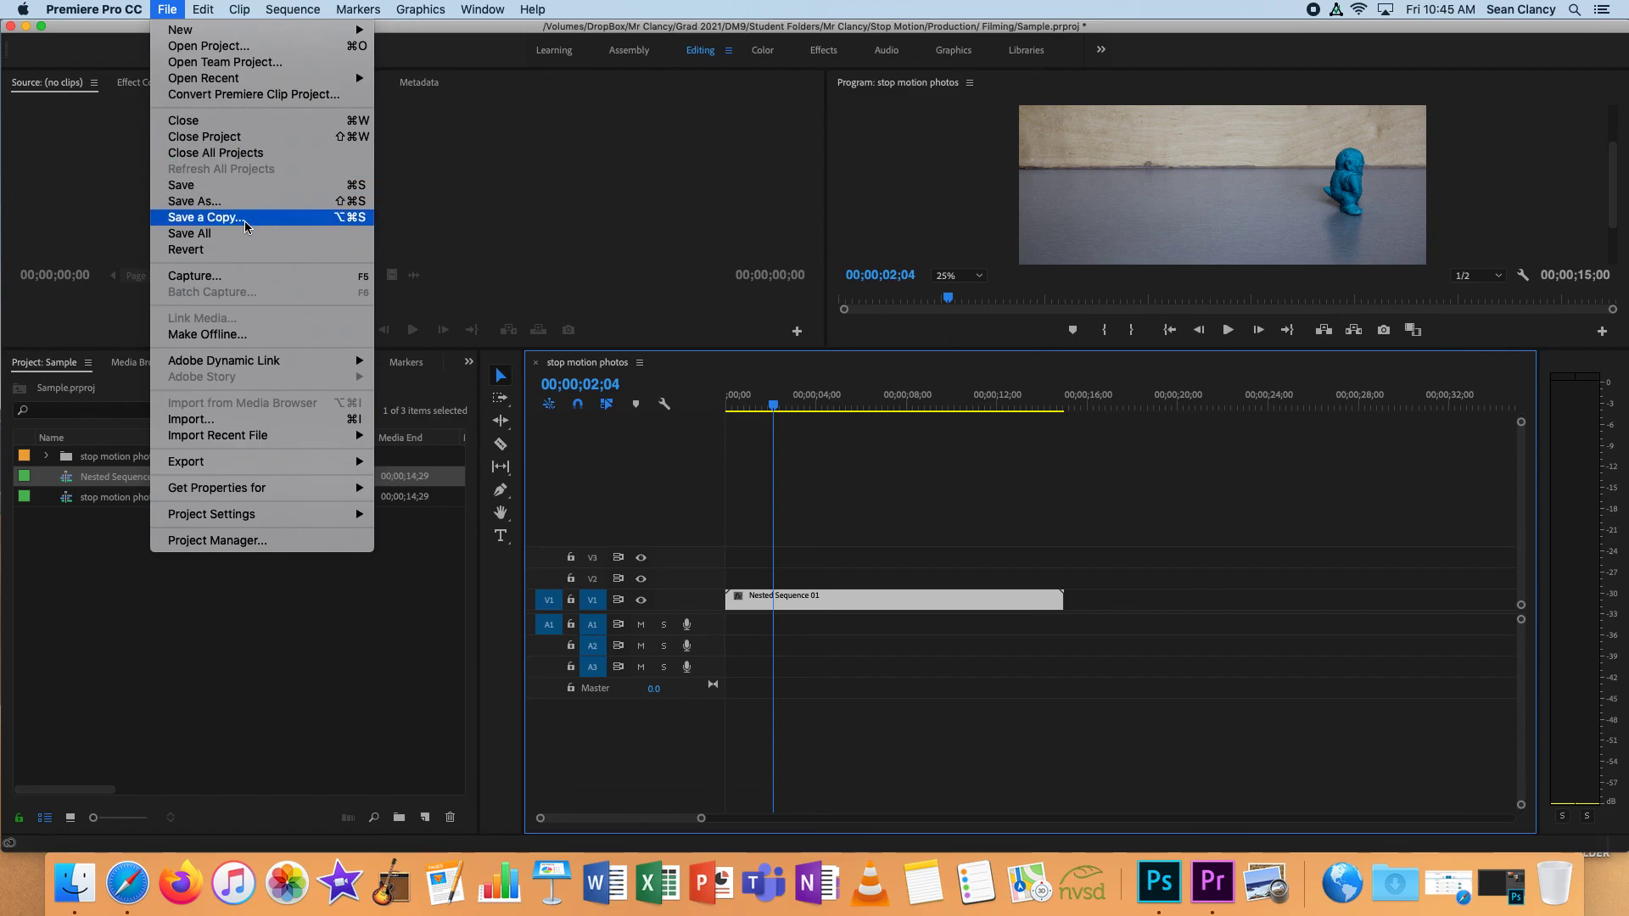
# Step: Start a Save As and browse the server's DropBox share down to the DM9 folder
pyautogui.click(190, 205)
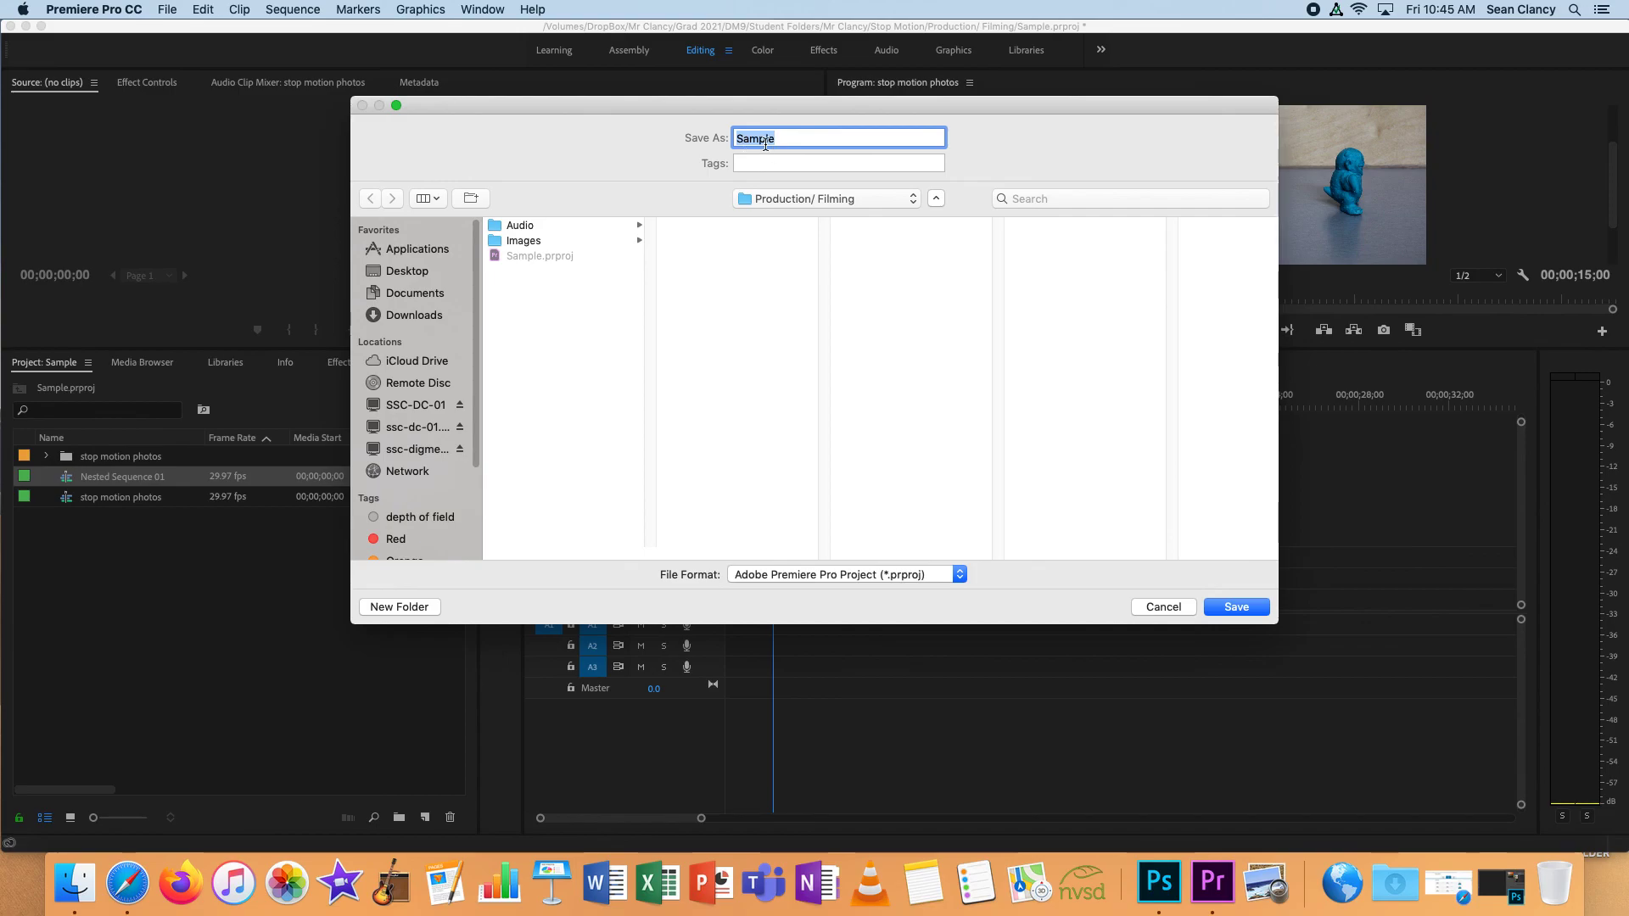
pyautogui.click(420, 450)
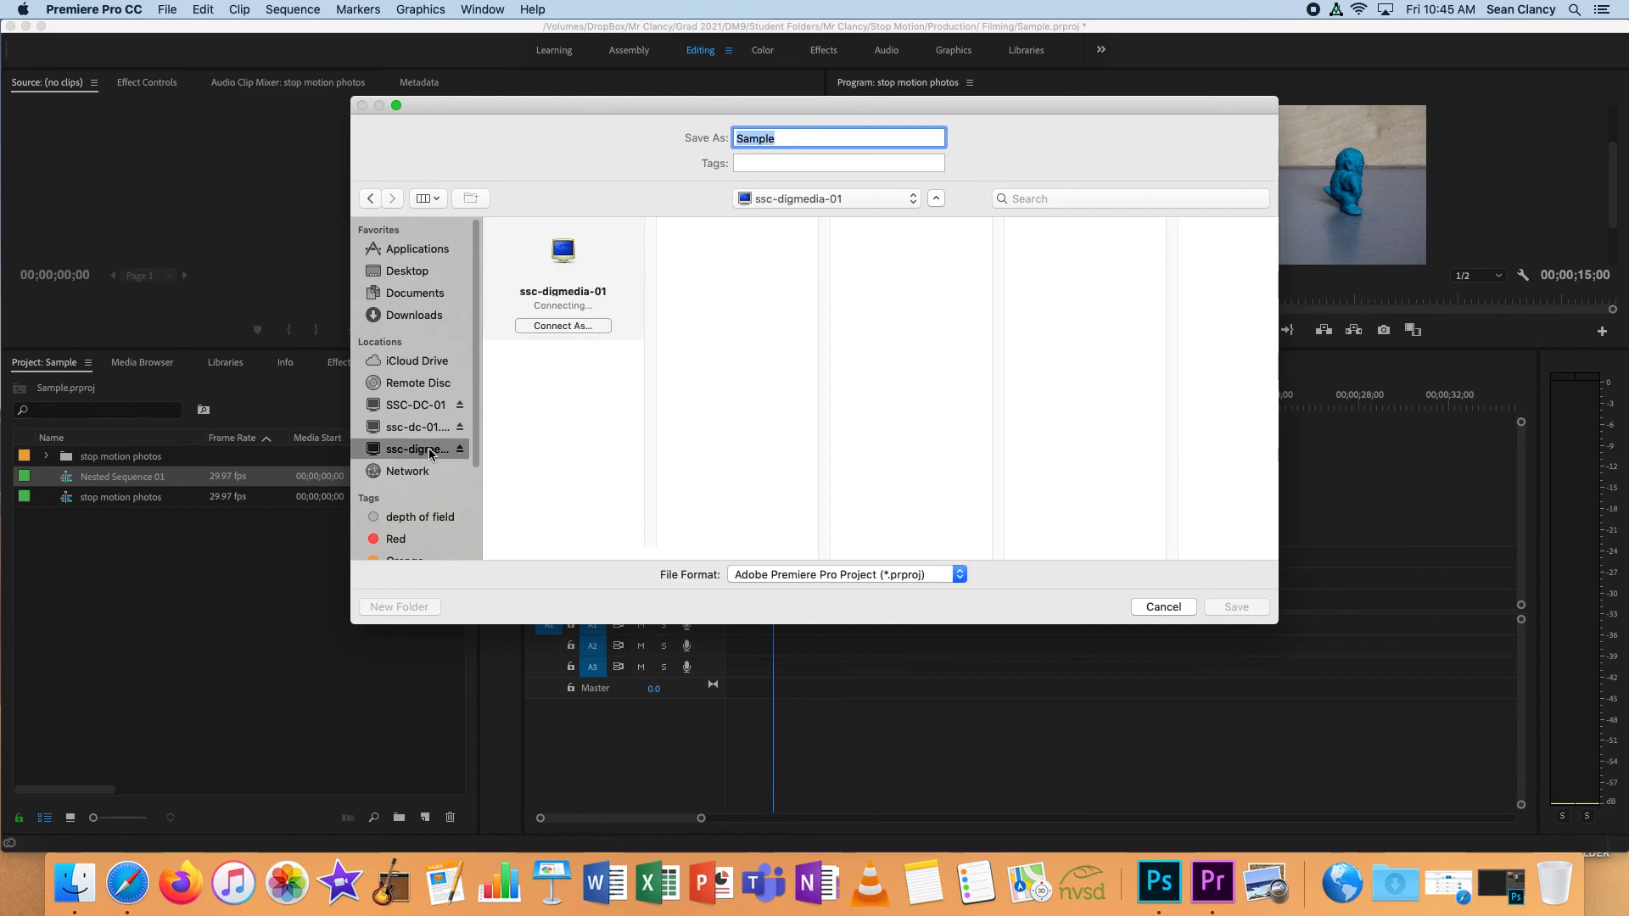
pyautogui.click(542, 351)
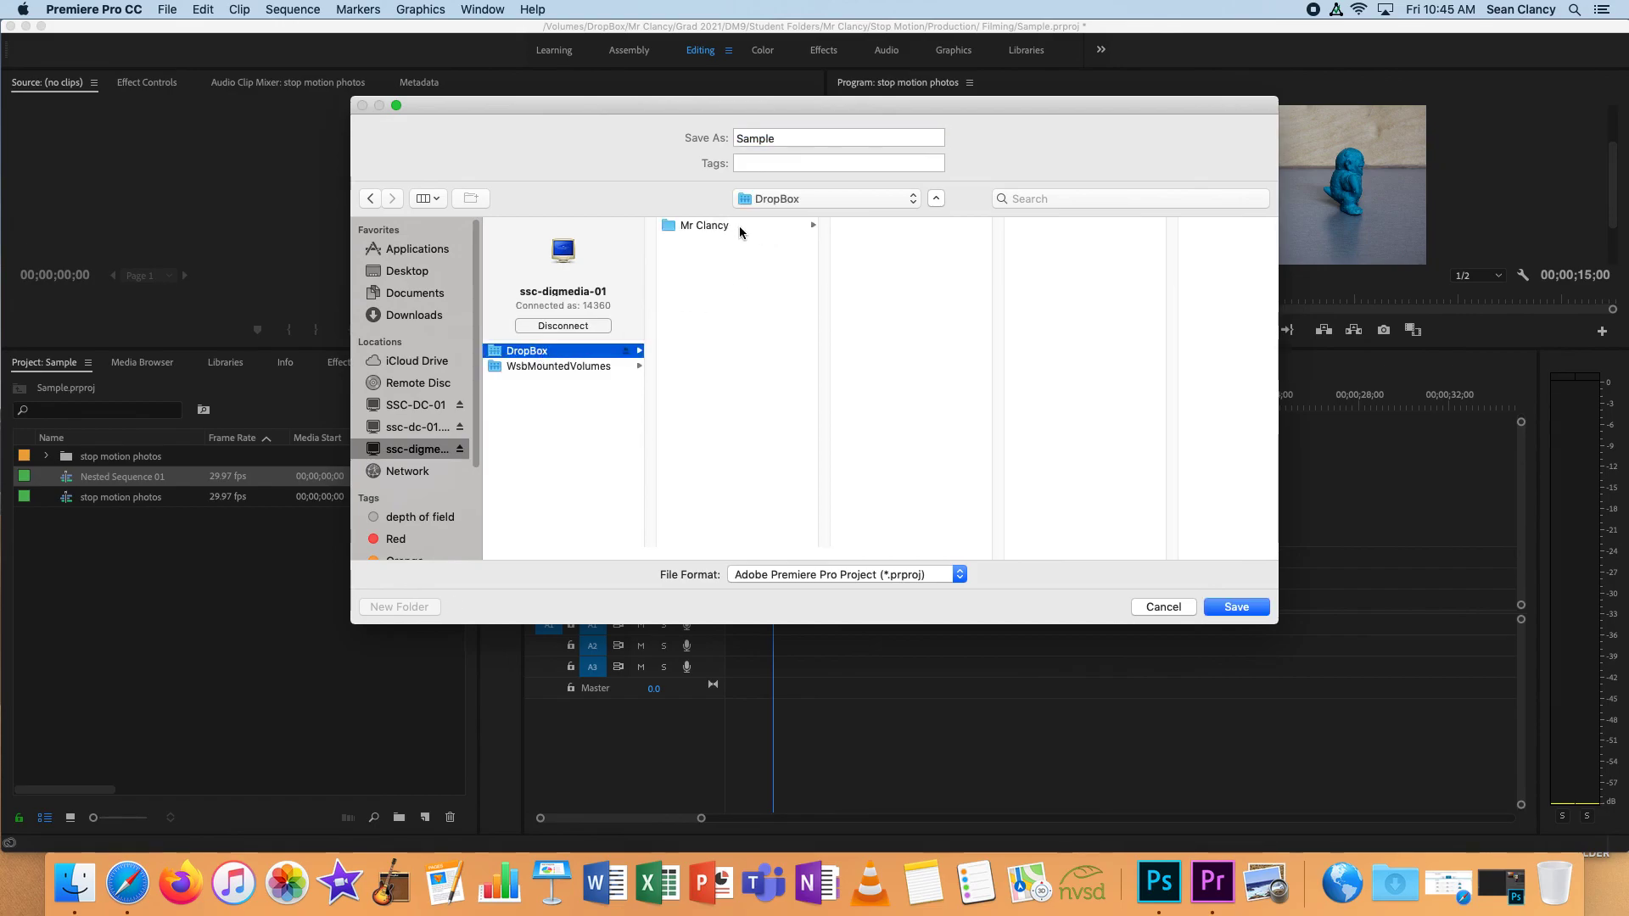
pyautogui.click(740, 225)
pyautogui.click(857, 302)
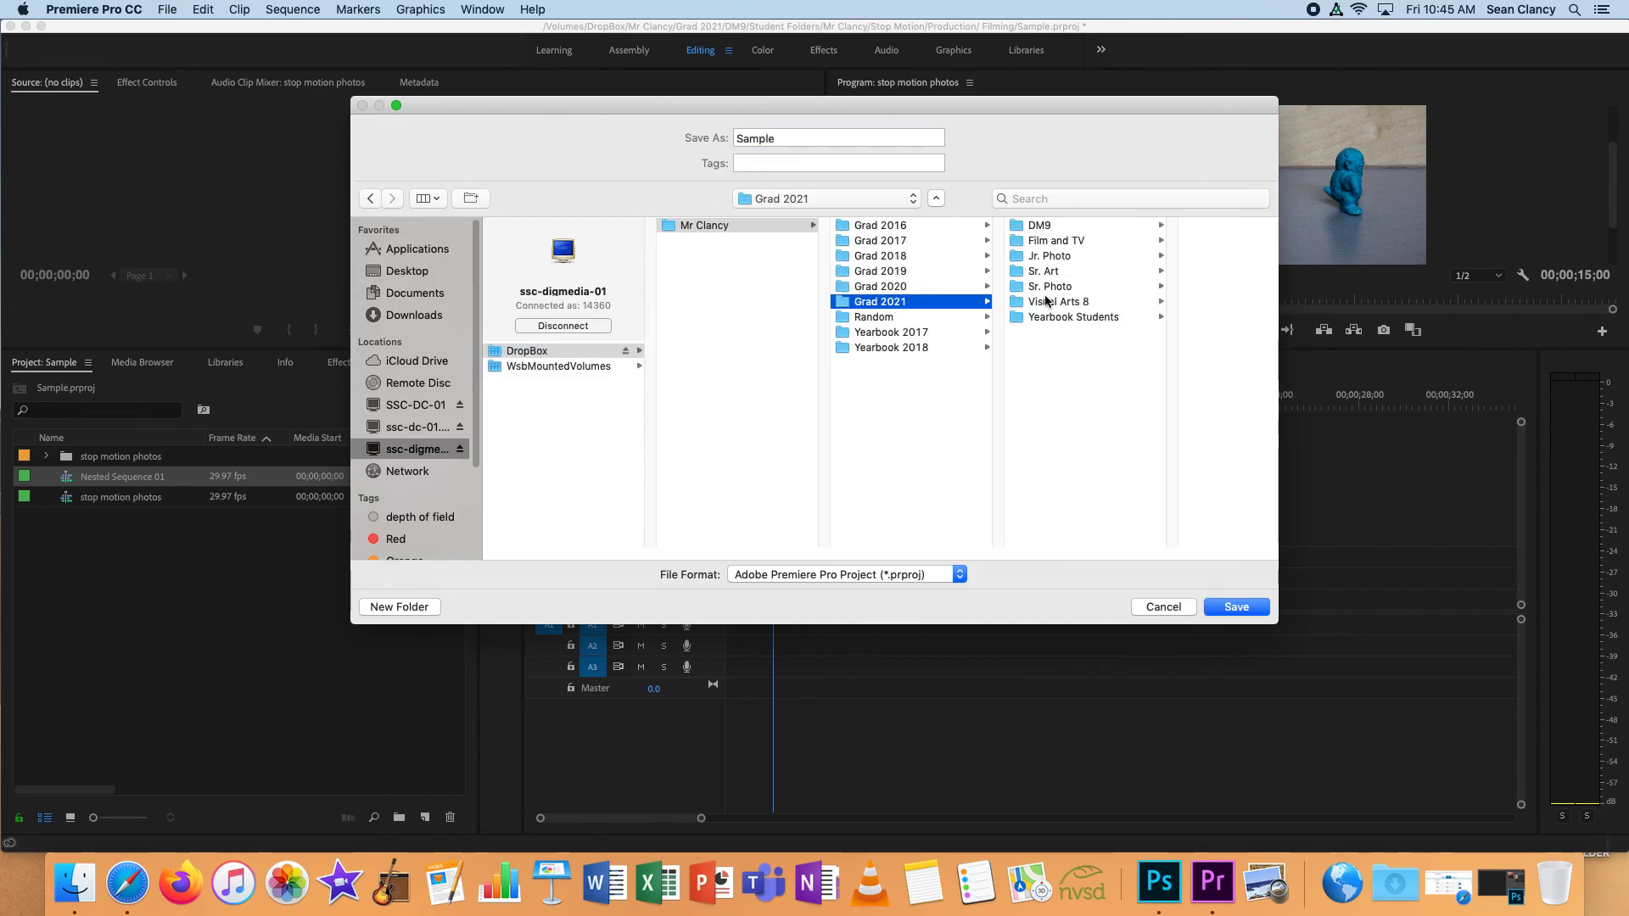
pyautogui.click(1056, 226)
# Step: Save as Sample in Stop Motion > Production/ Filming, replacing the existing Sample.prproj
pyautogui.click(1154, 226)
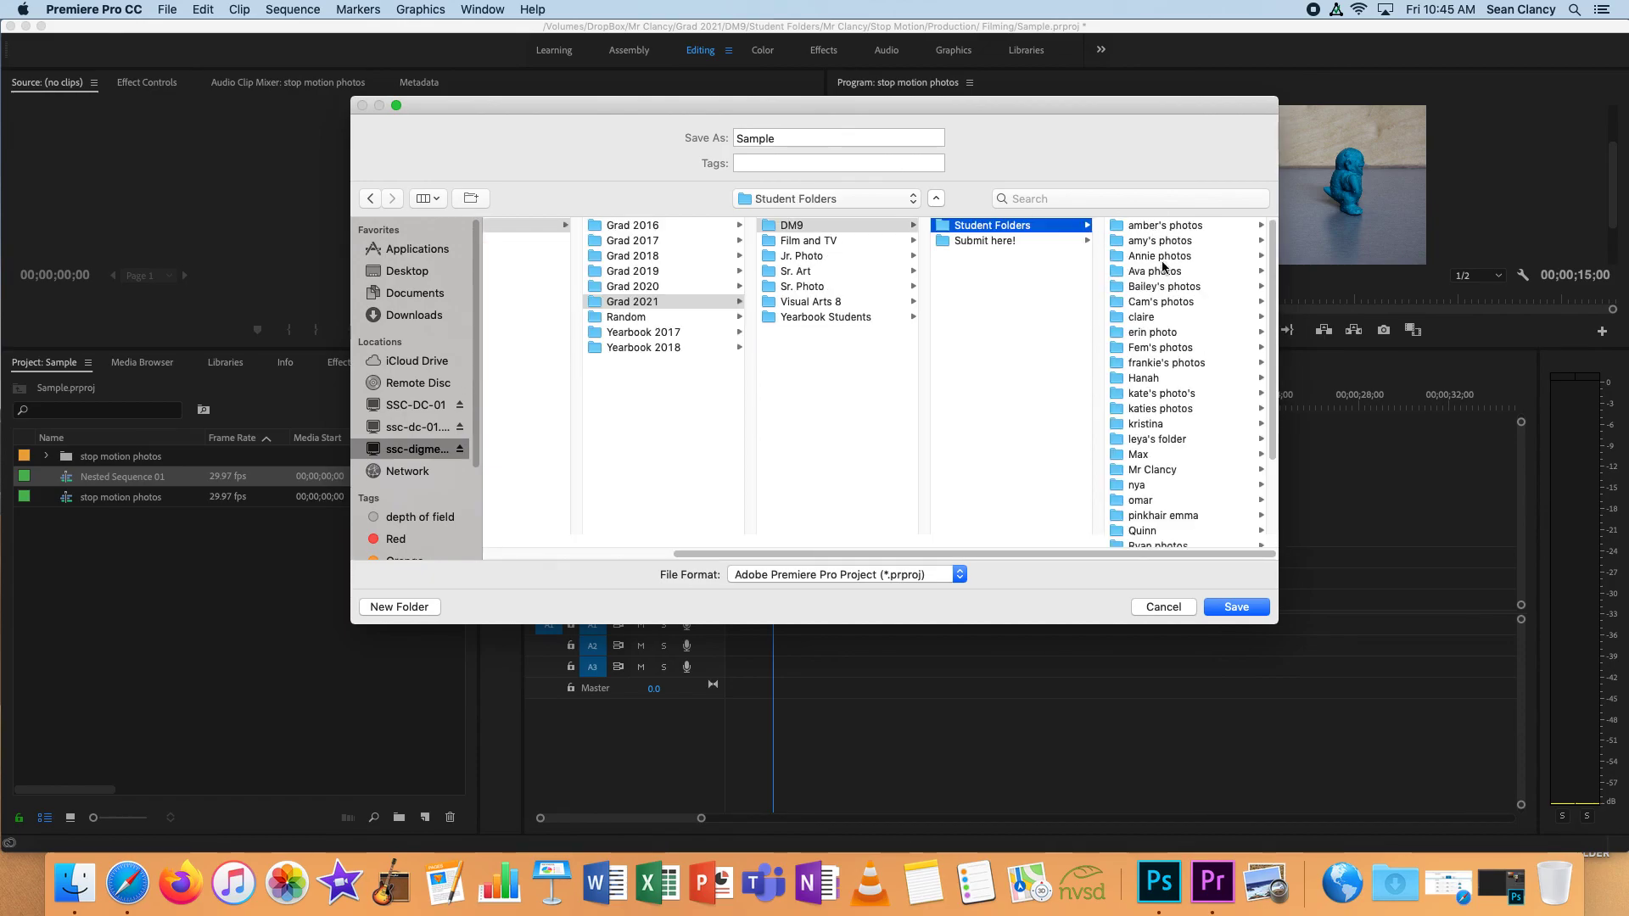
pyautogui.click(1147, 469)
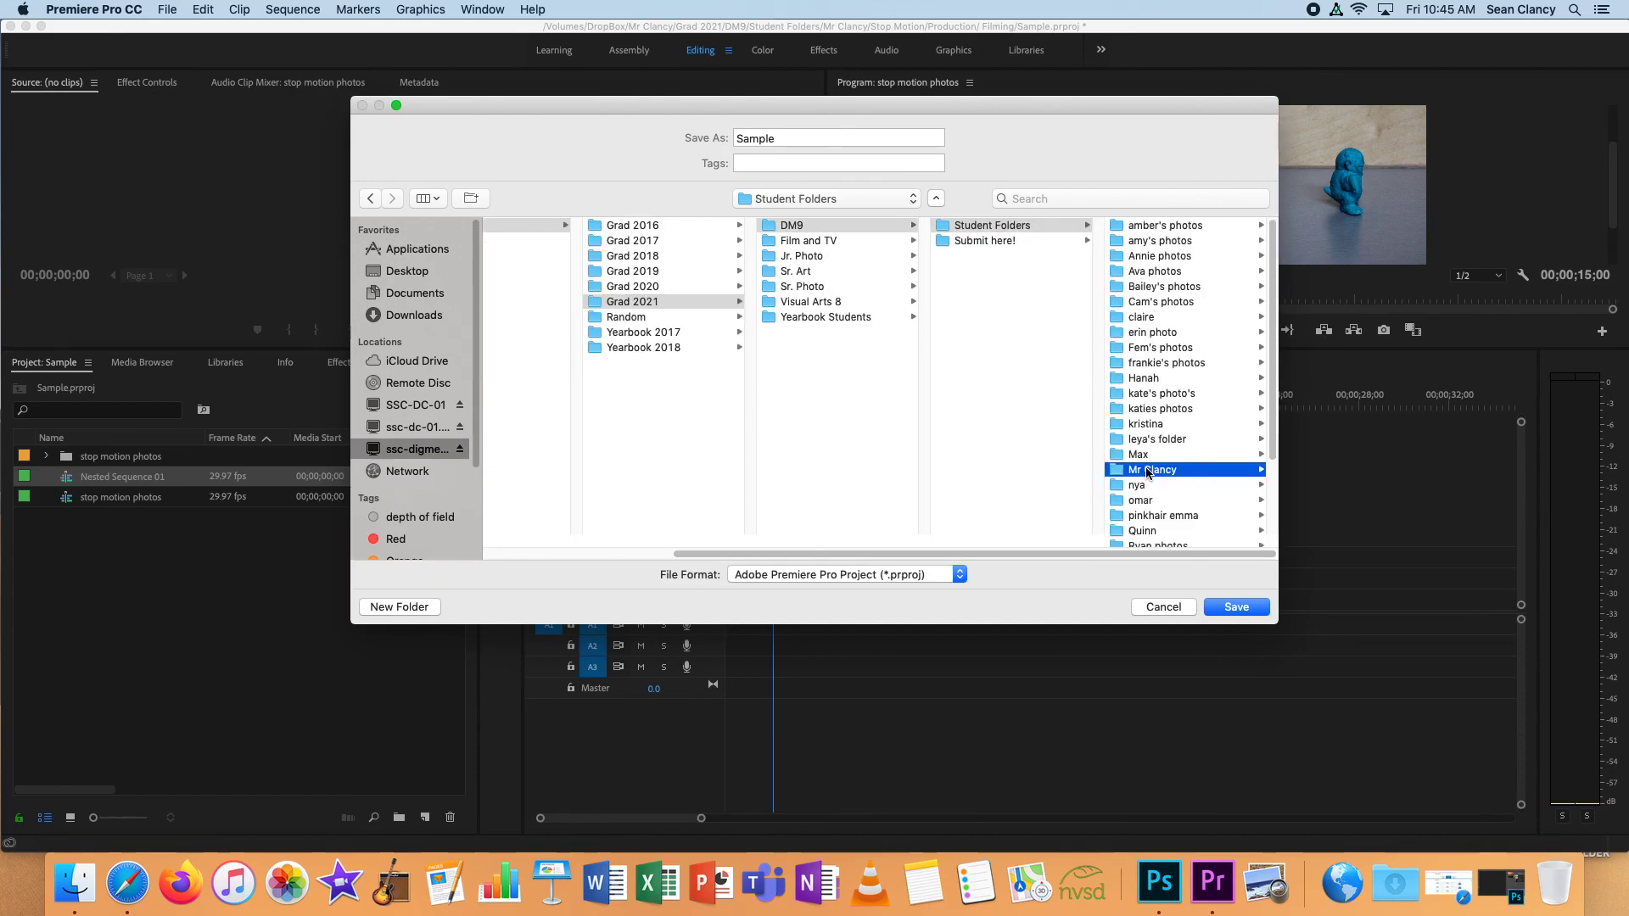
pyautogui.click(1165, 255)
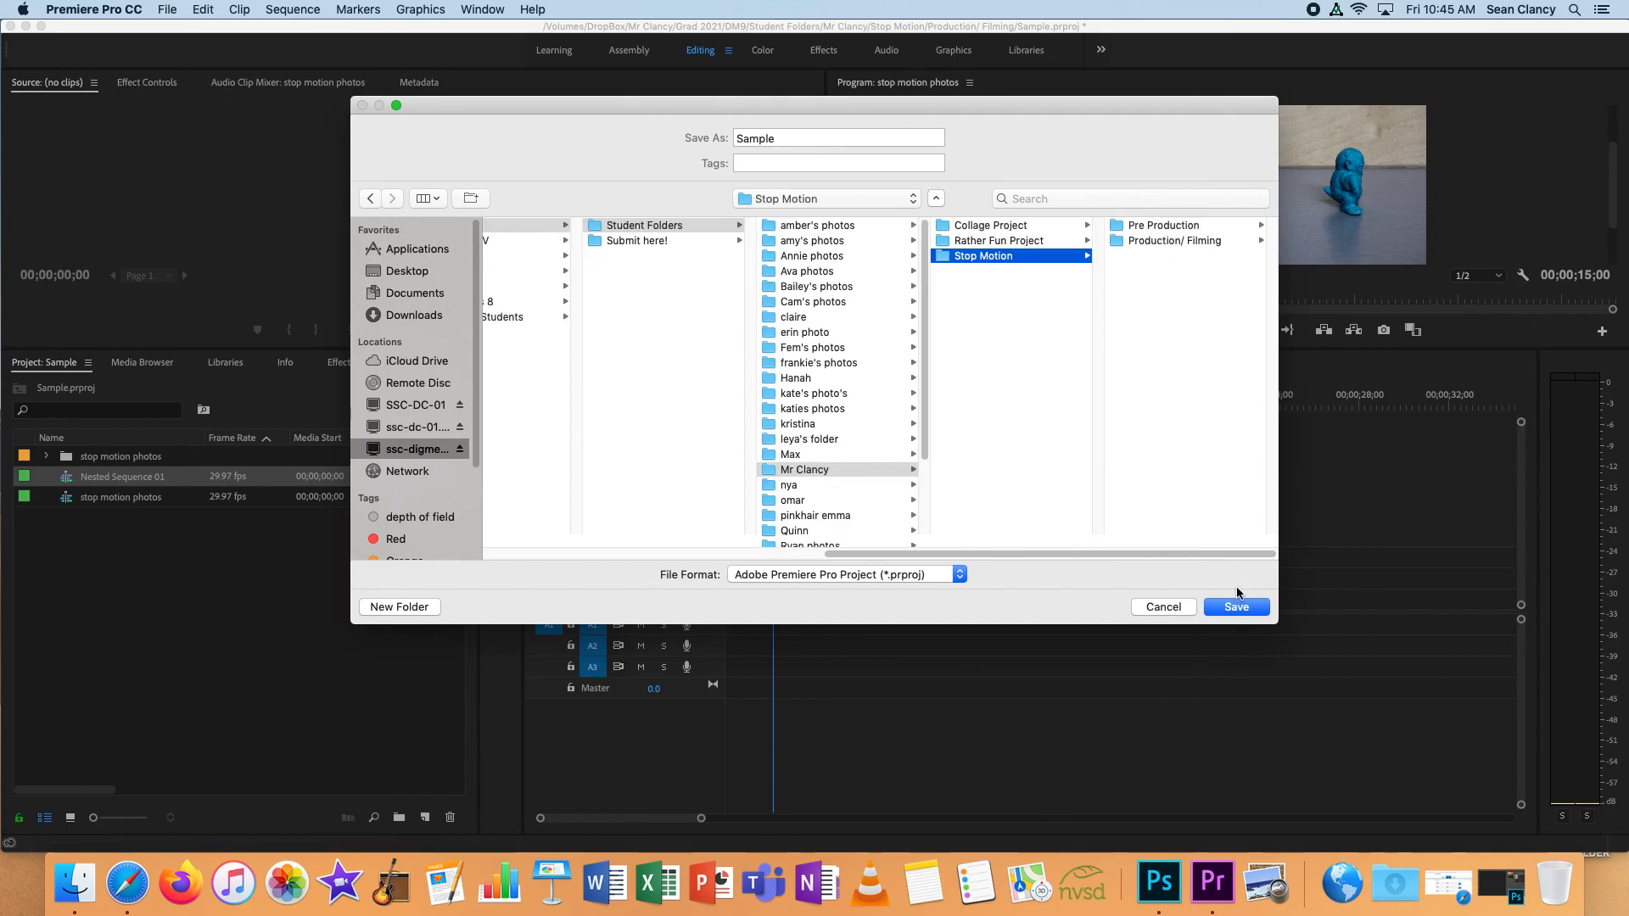
pyautogui.click(1186, 241)
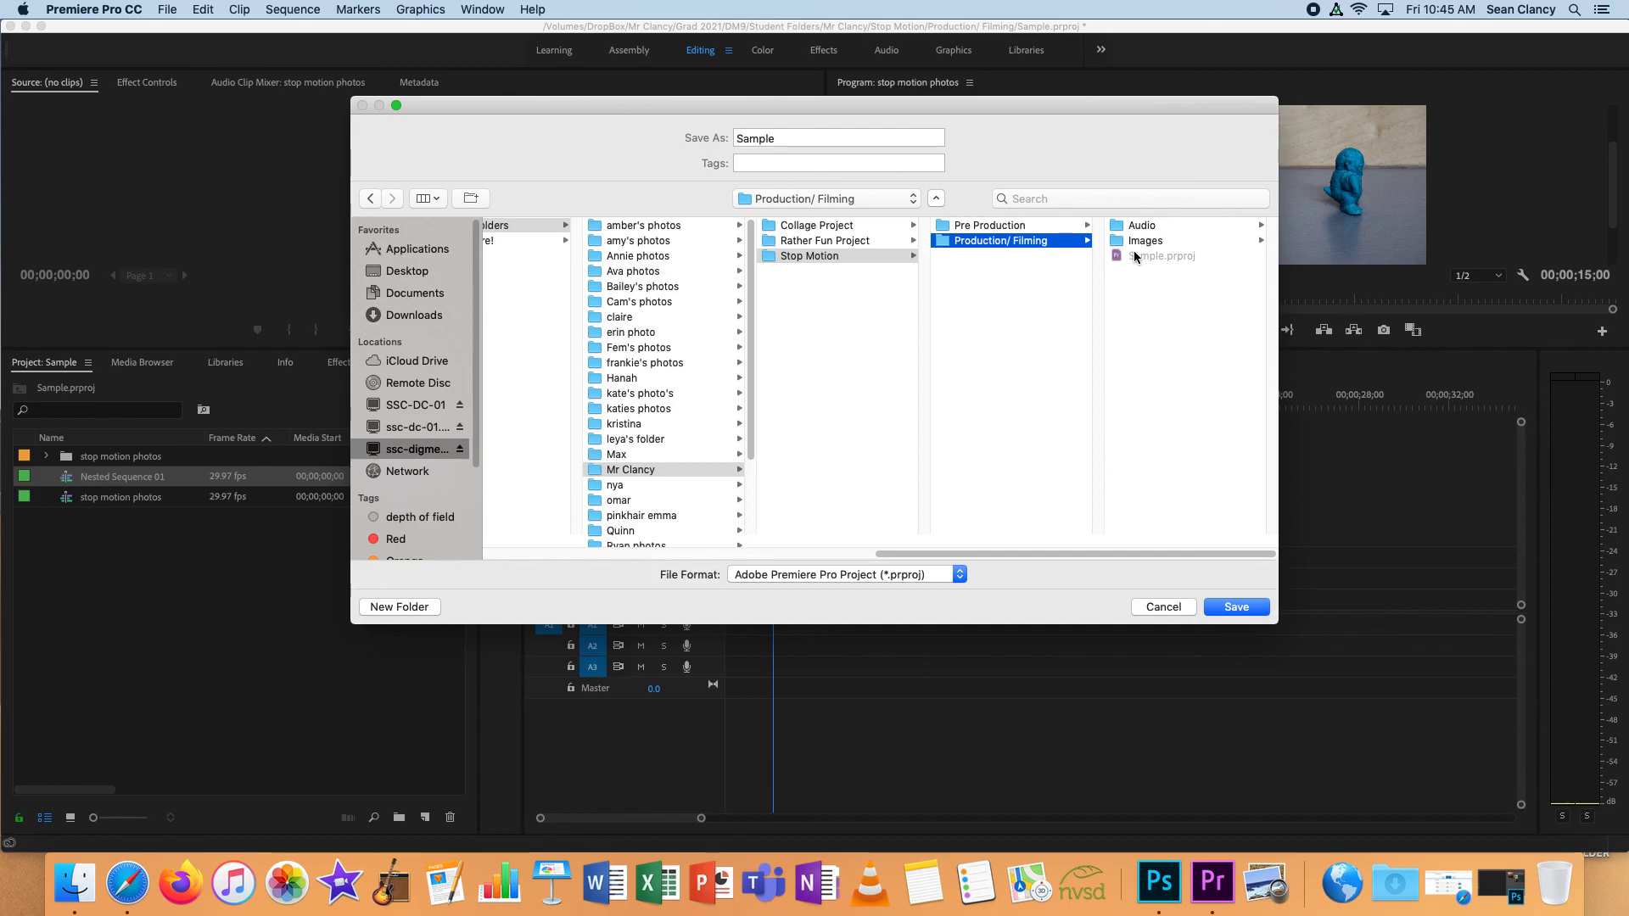
pyautogui.click(1237, 607)
pyautogui.click(937, 216)
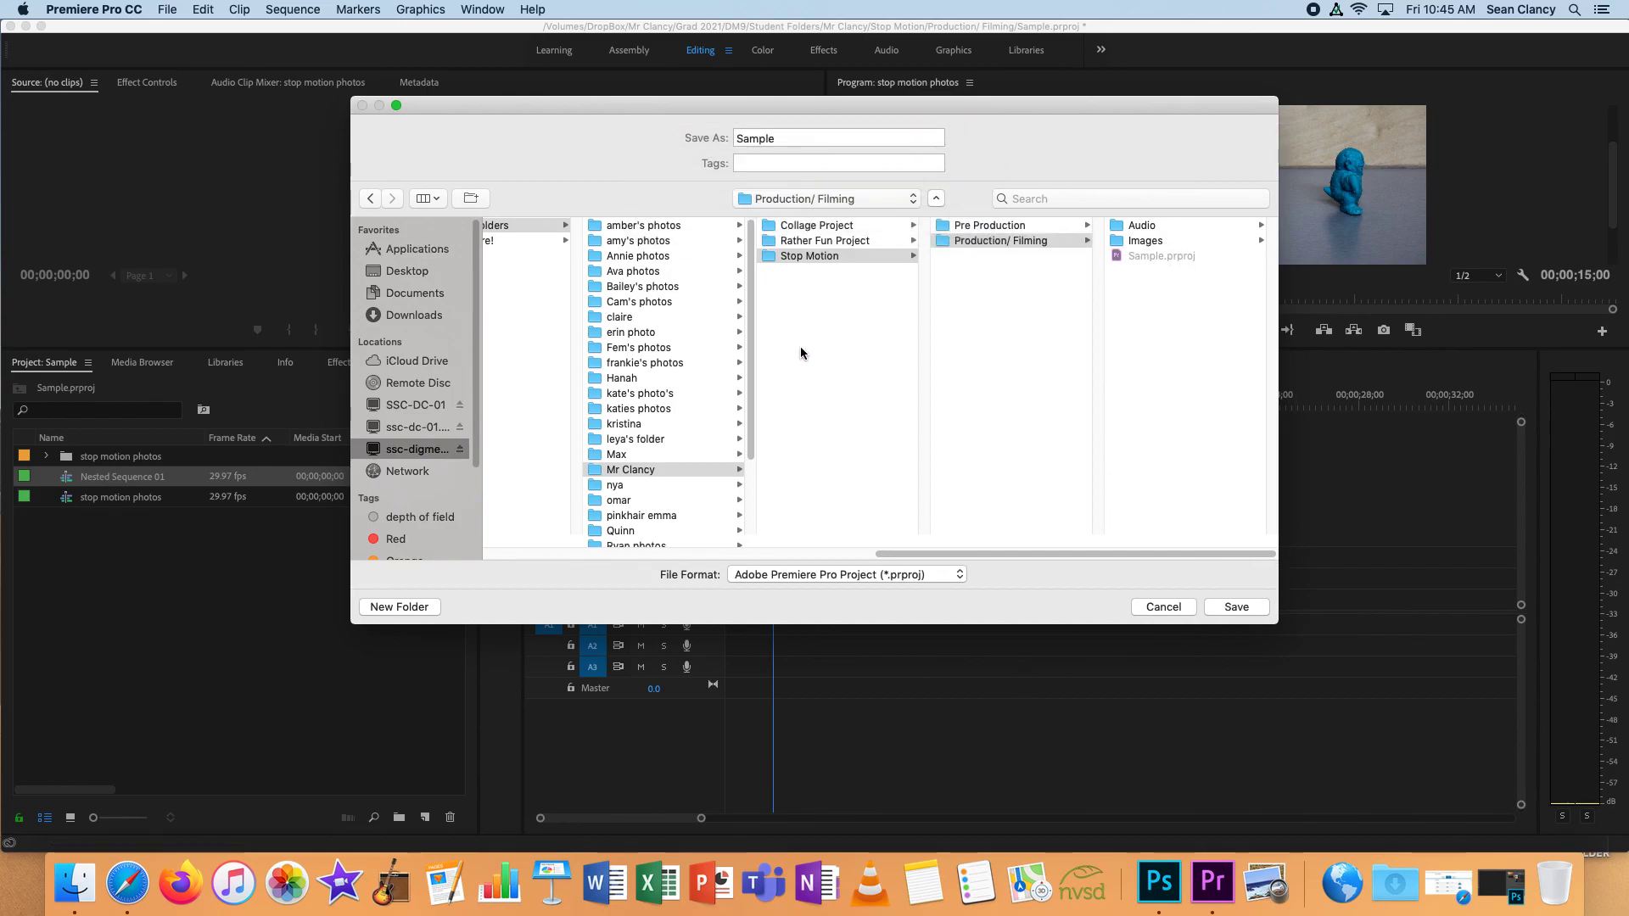